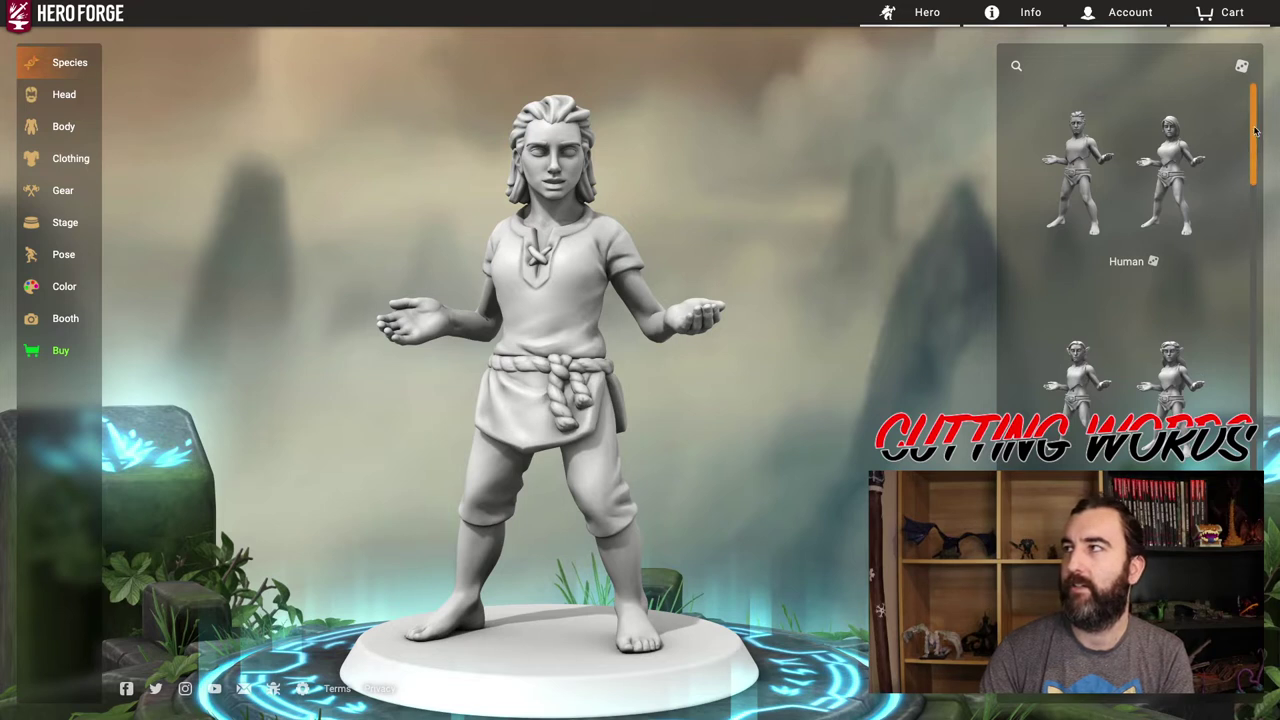
# Change the character's species to Male Halfling.
pyautogui.moveTo(1255, 130); pyautogui.dragTo(1242, 316)
pyautogui.scroll(-3, 1238, 225)
pyautogui.moveTo(1108, 392)
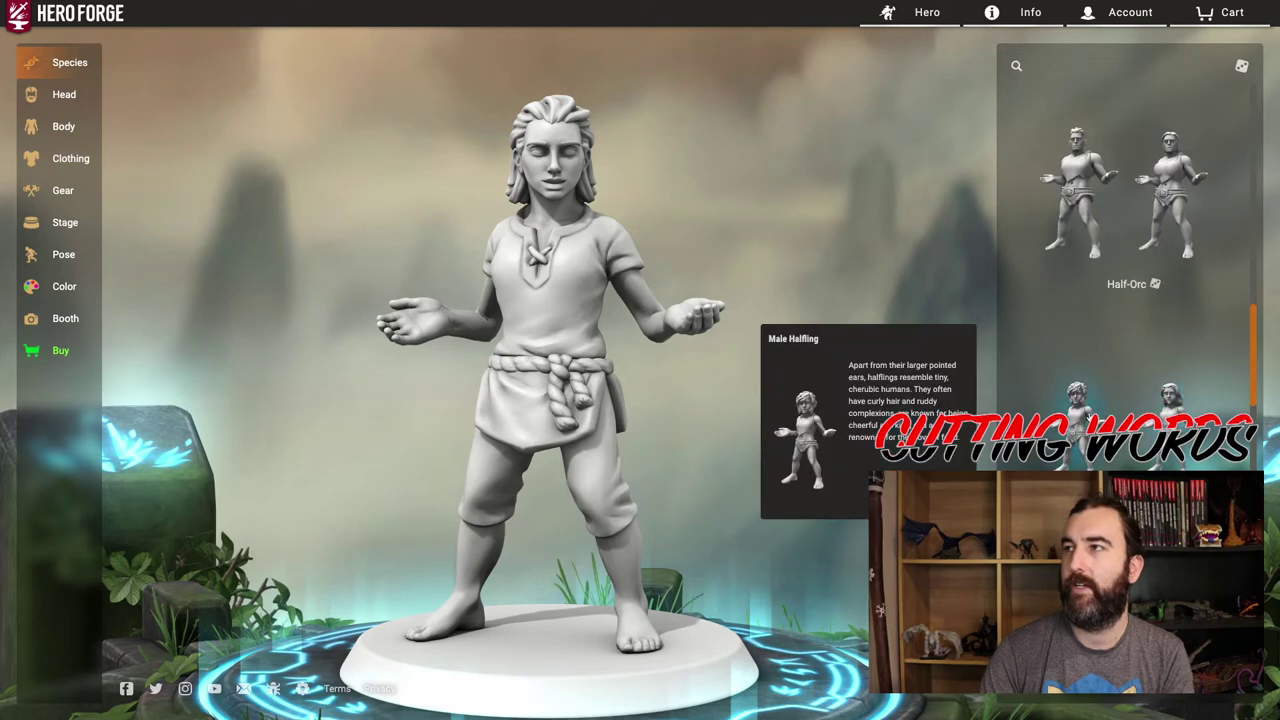
pyautogui.click(1080, 410)
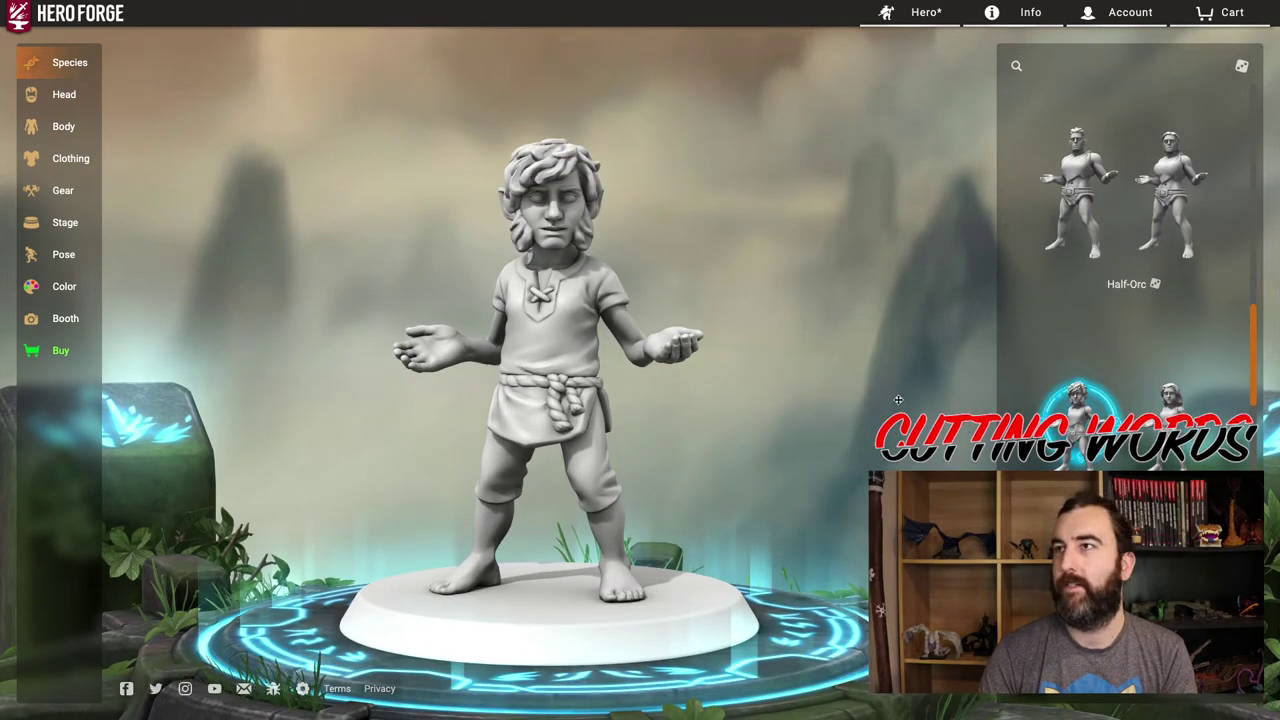
# Remove the sideburns from the halfling's face.
pyautogui.click(70, 94)
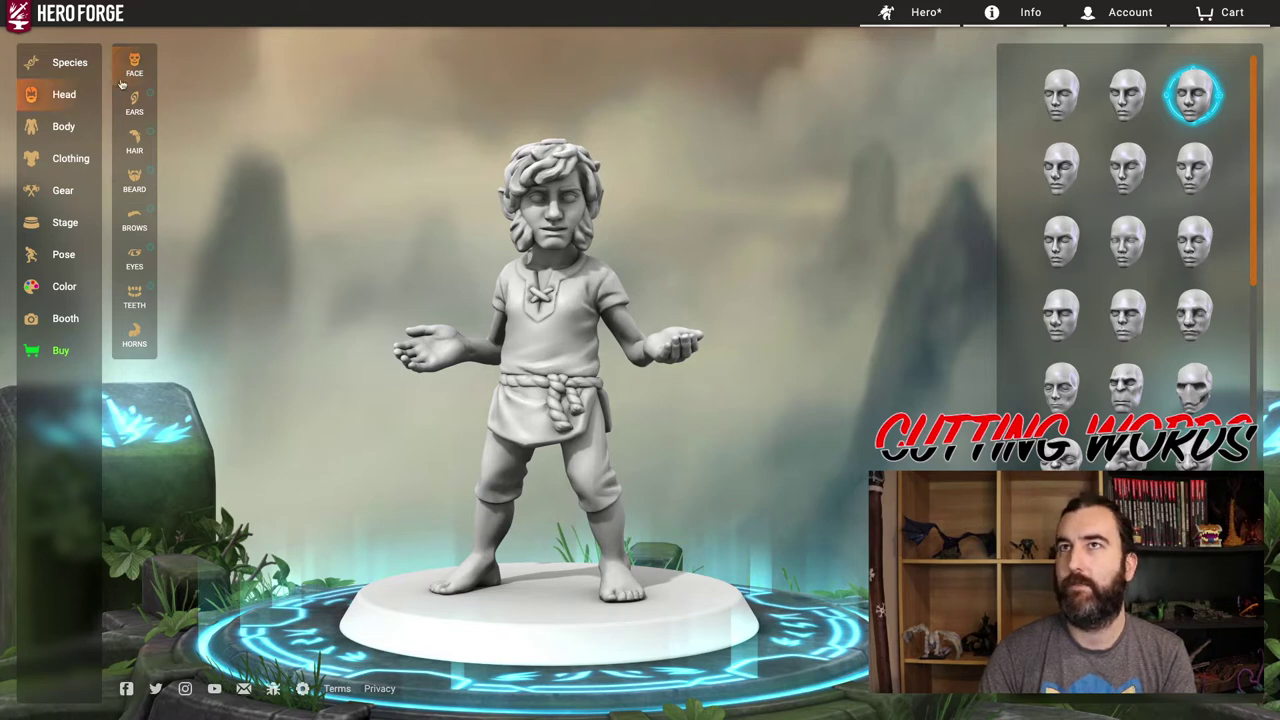
pyautogui.click(134, 140)
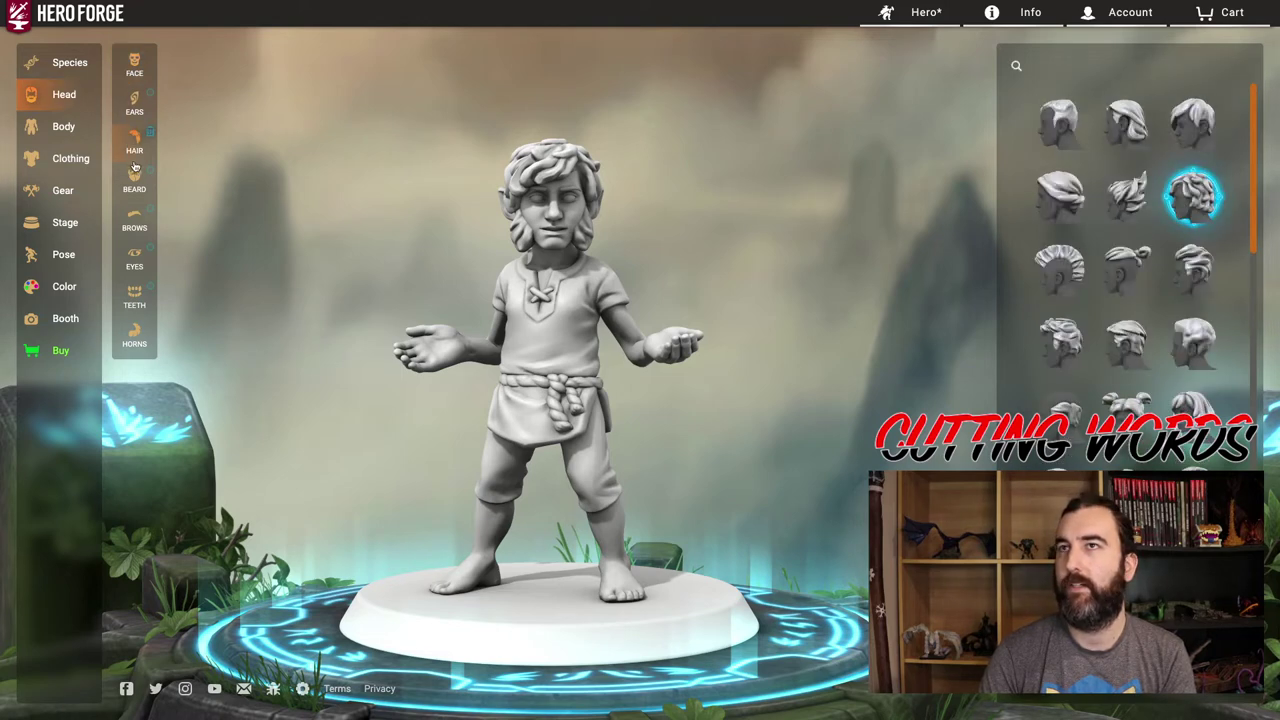
pyautogui.click(134, 175)
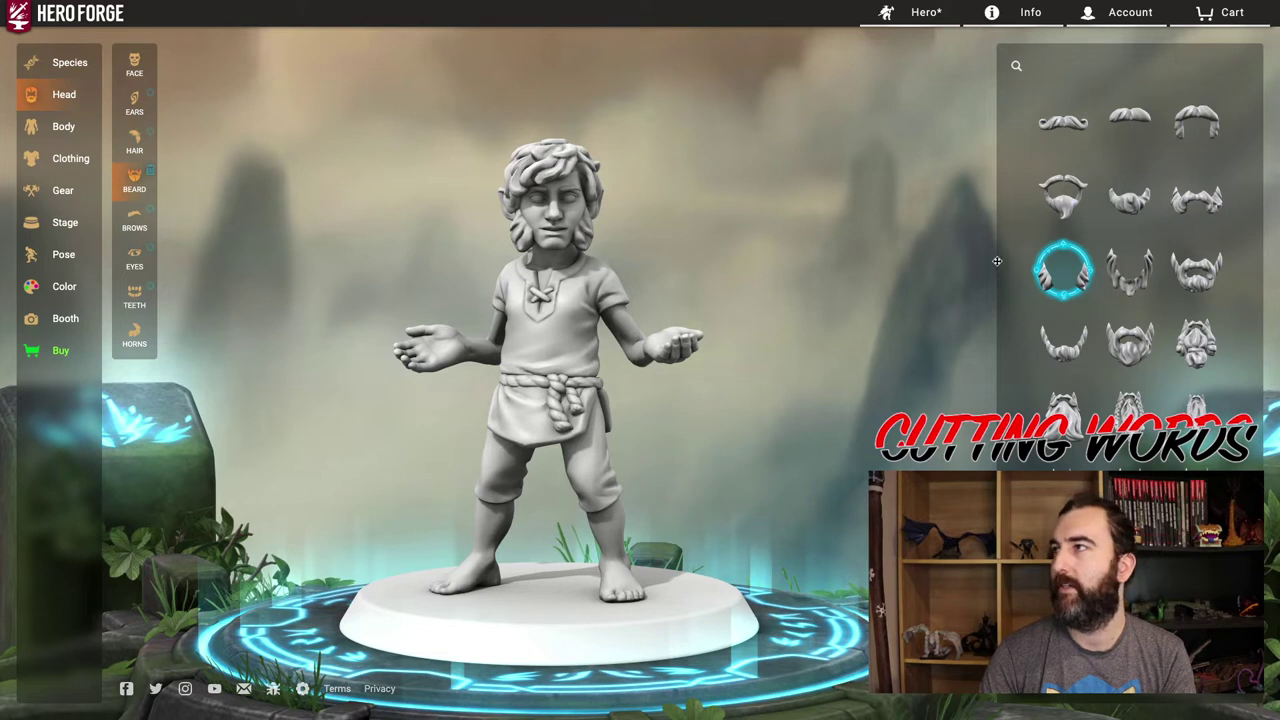
pyautogui.click(1063, 268)
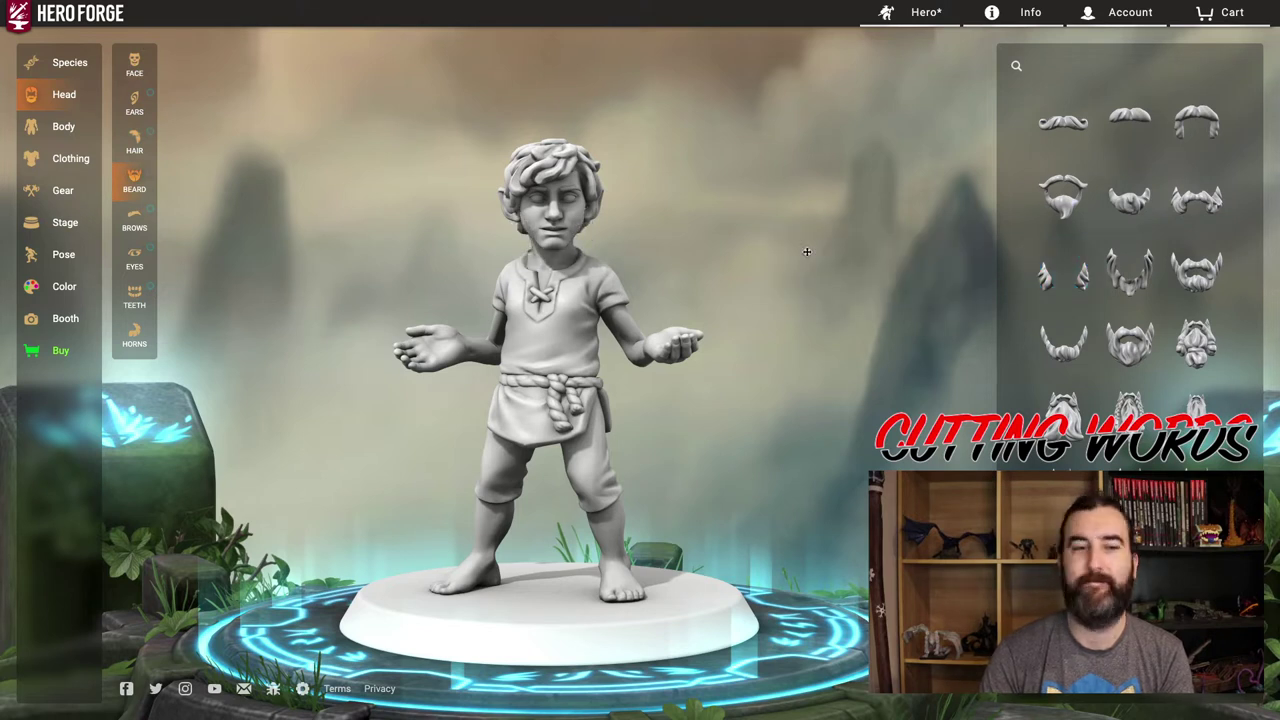
# Change the halfling's hairstyle to Flamelike Hair and check it on the figure.
pyautogui.click(134, 140)
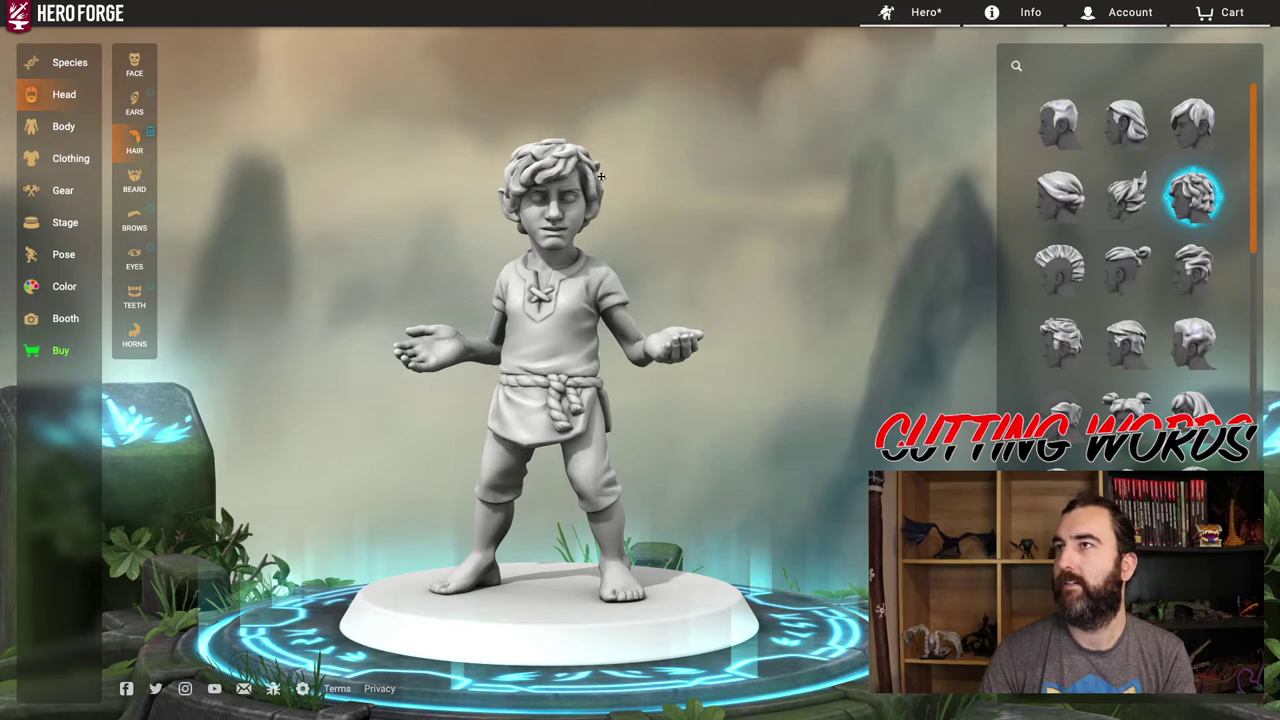
pyautogui.scroll(-1, 1252, 167)
pyautogui.moveTo(1252, 167)
pyautogui.mouseDown()
pyautogui.moveTo(1246, 308)
pyautogui.moveTo(1250, 163)
pyautogui.mouseUp()
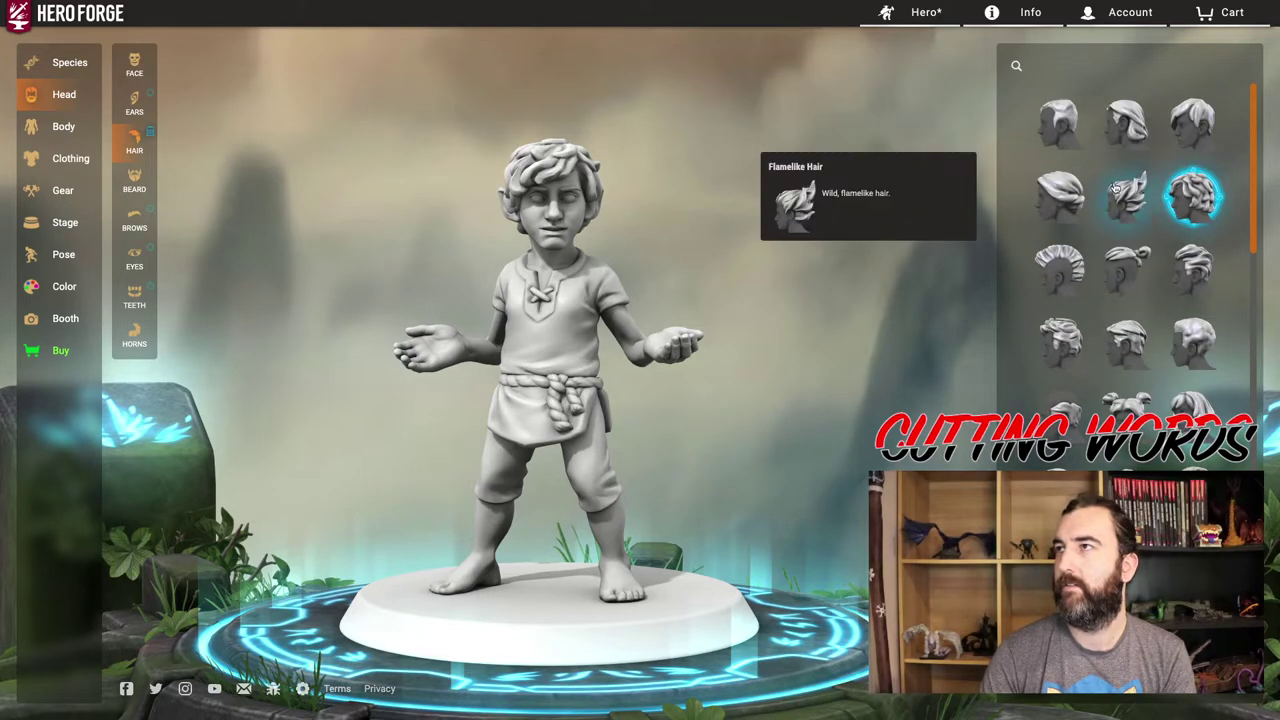
pyautogui.click(1116, 190)
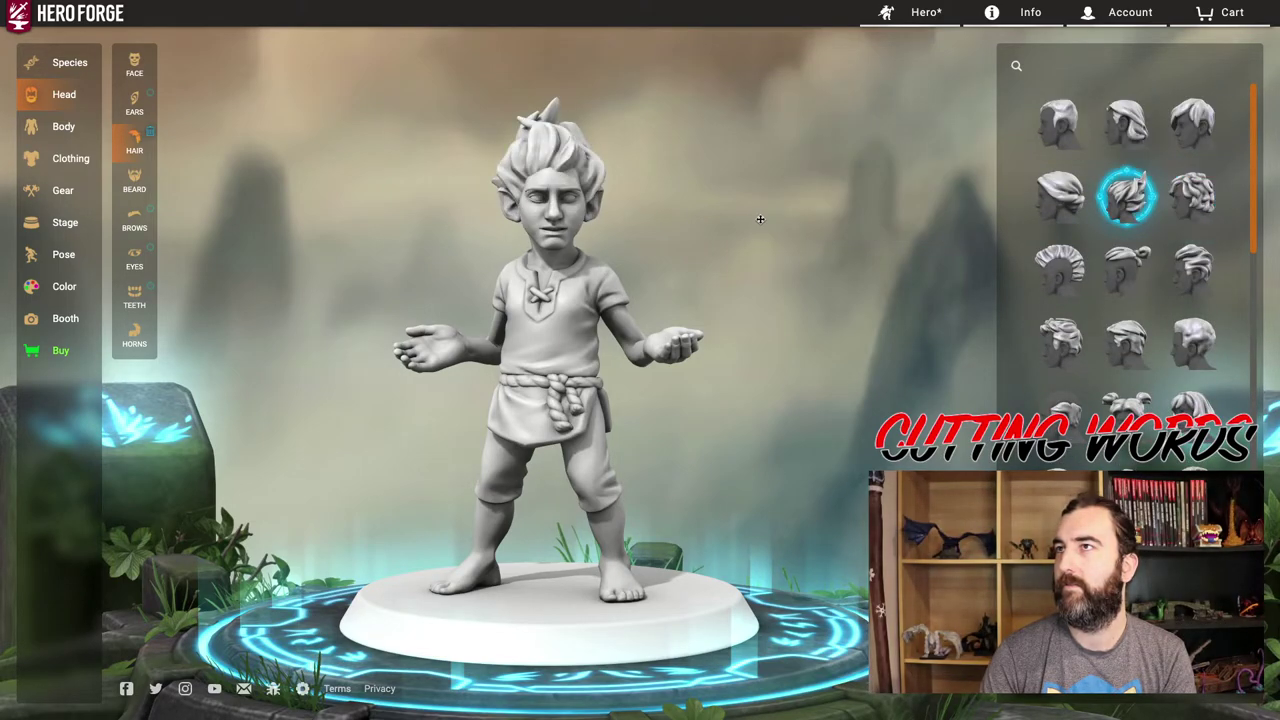
pyautogui.moveTo(700, 300); pyautogui.dragTo(734, 228)
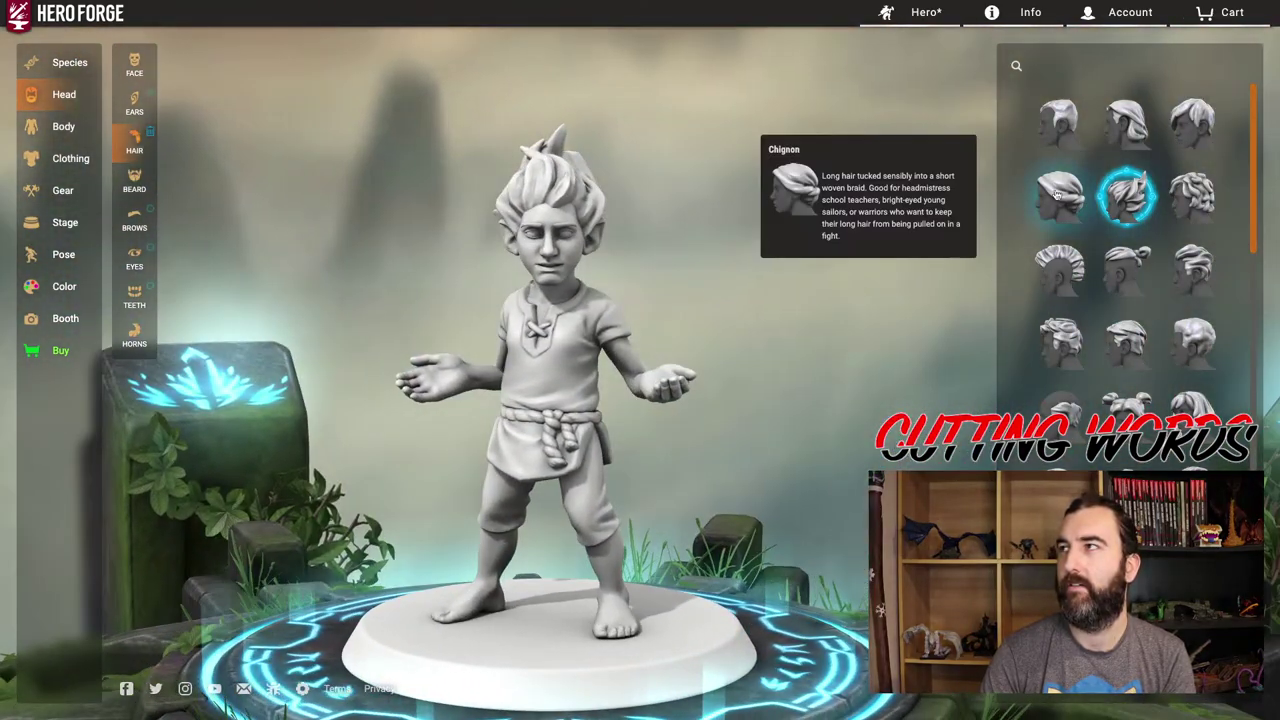
# Try the Chignon and tied-back hairstyles on the halfling, then return to Flamelike Hair.
pyautogui.click(1058, 194)
pyautogui.click(1143, 272)
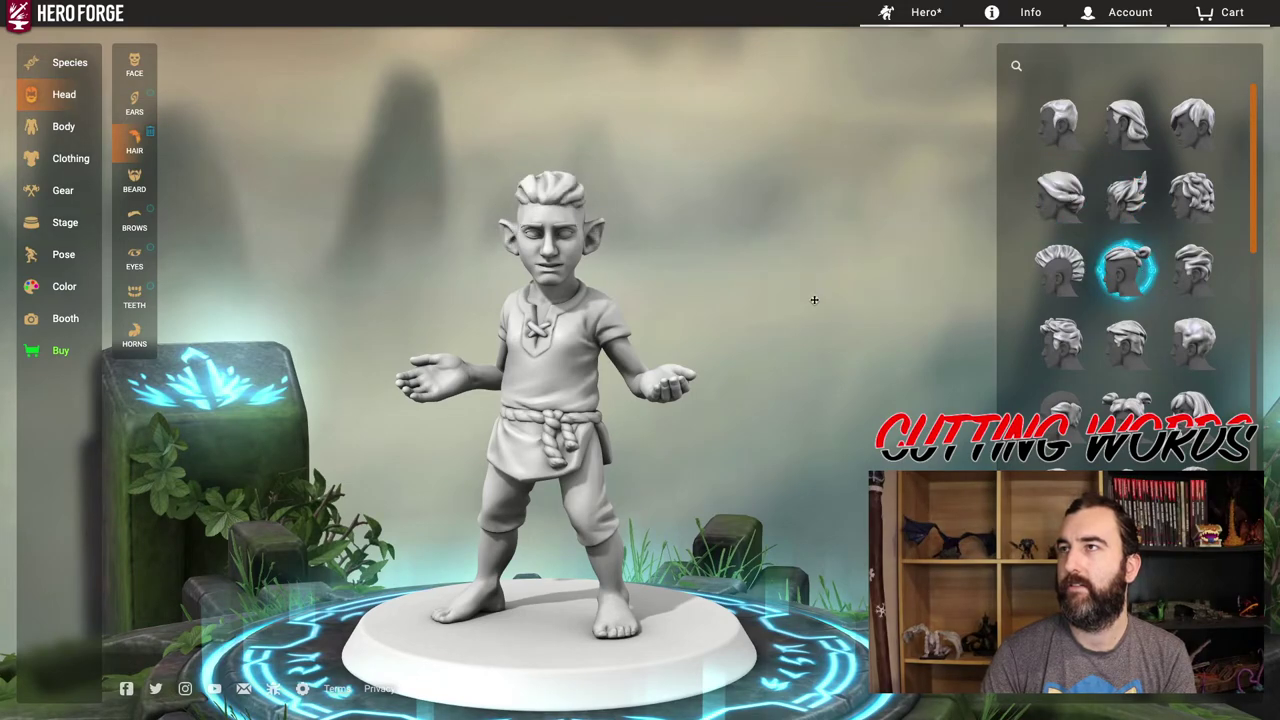
pyautogui.moveTo(815, 300); pyautogui.dragTo(850, 280)
pyautogui.click(1126, 197)
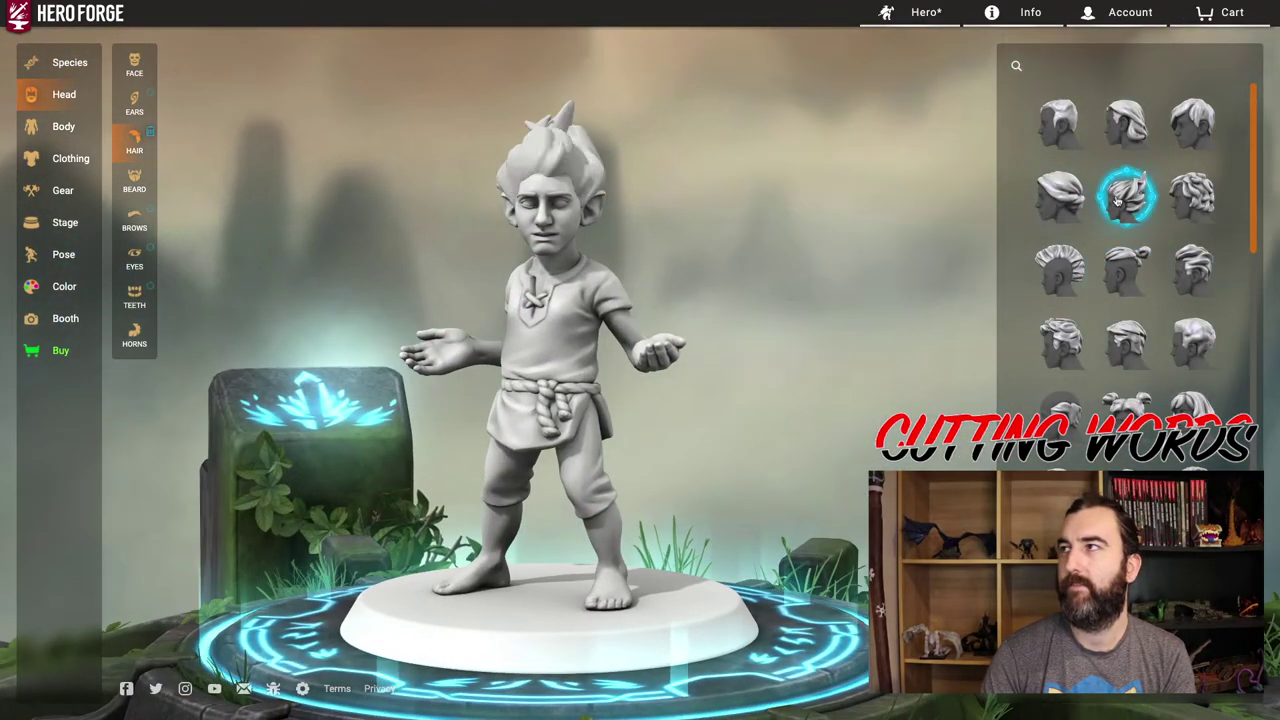
pyautogui.moveTo(722, 258); pyautogui.dragTo(745, 257)
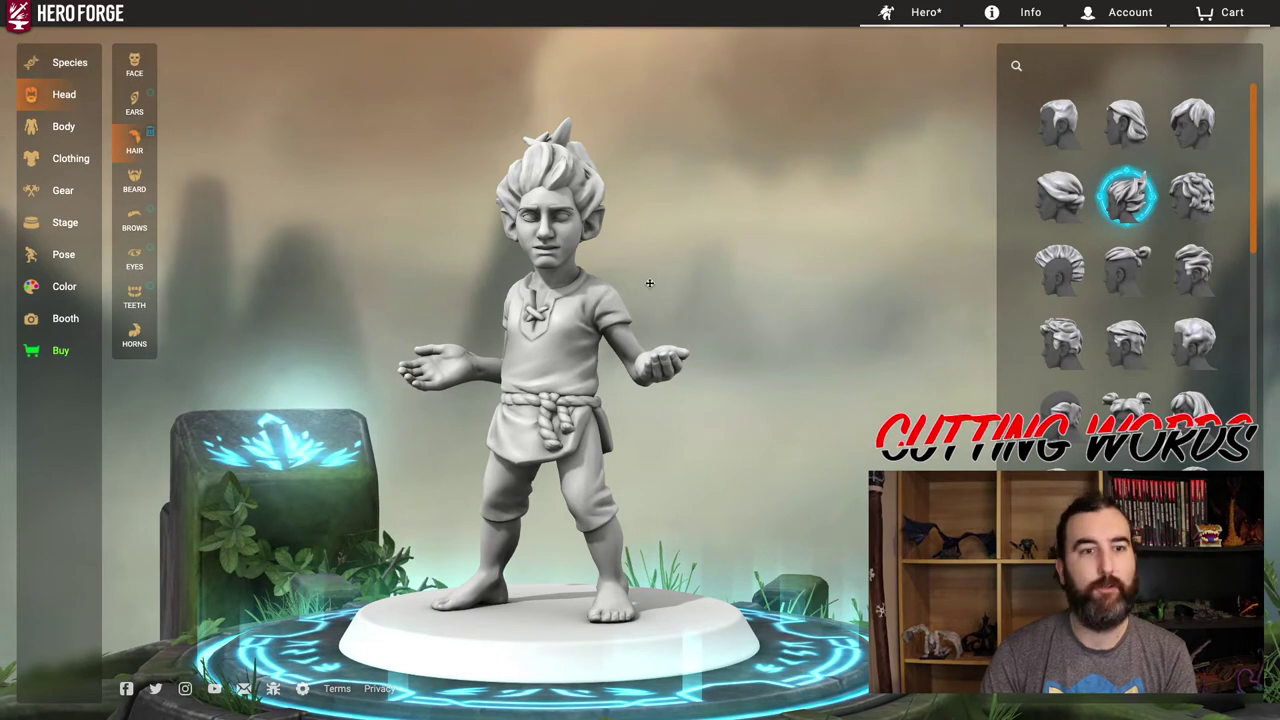
# Review the beard, brow, eye, teeth and horn options, trying the alternative eye styles before restoring the plain round eyes.
pyautogui.click(127, 189)
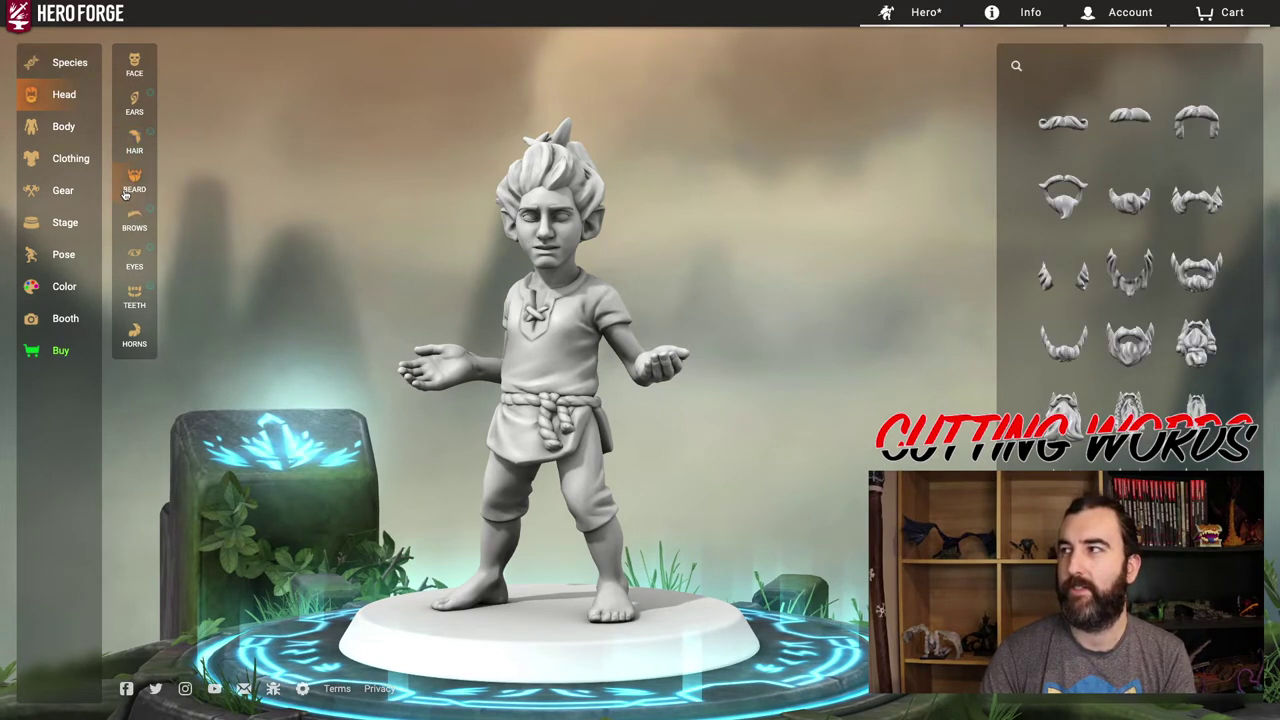
pyautogui.click(127, 216)
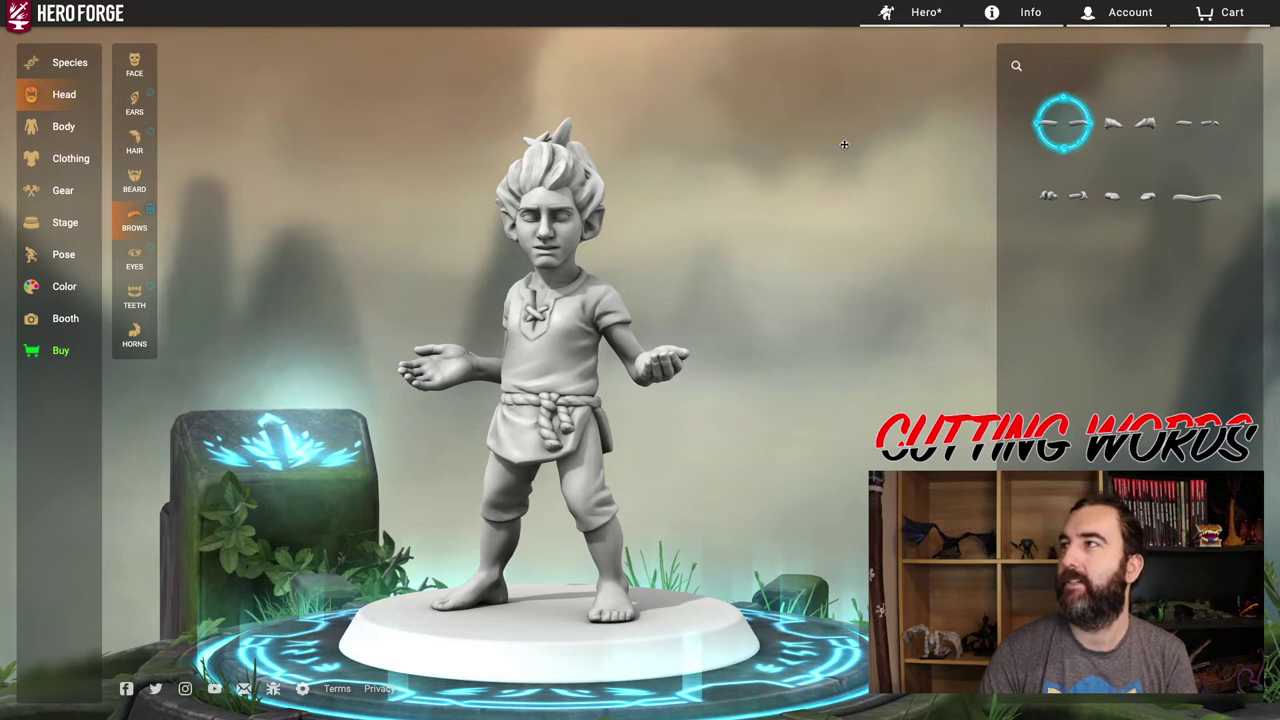
pyautogui.click(134, 256)
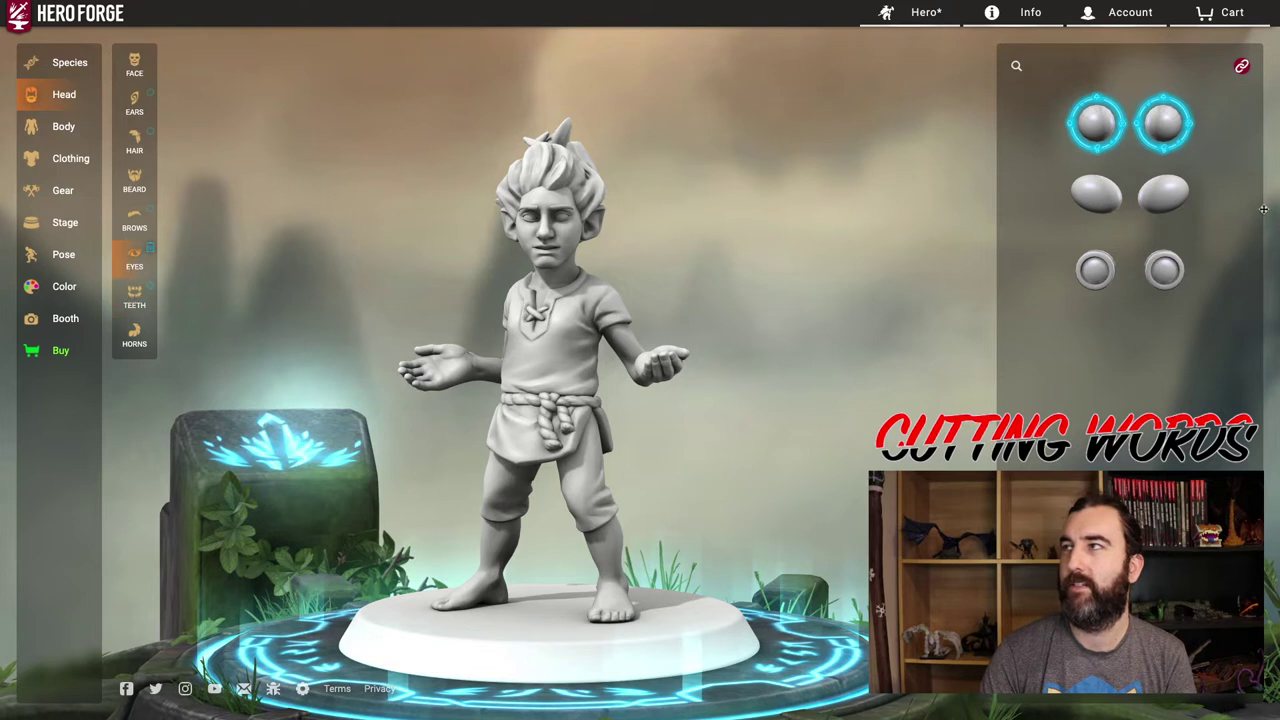
pyautogui.click(1096, 270)
pyautogui.click(1096, 200)
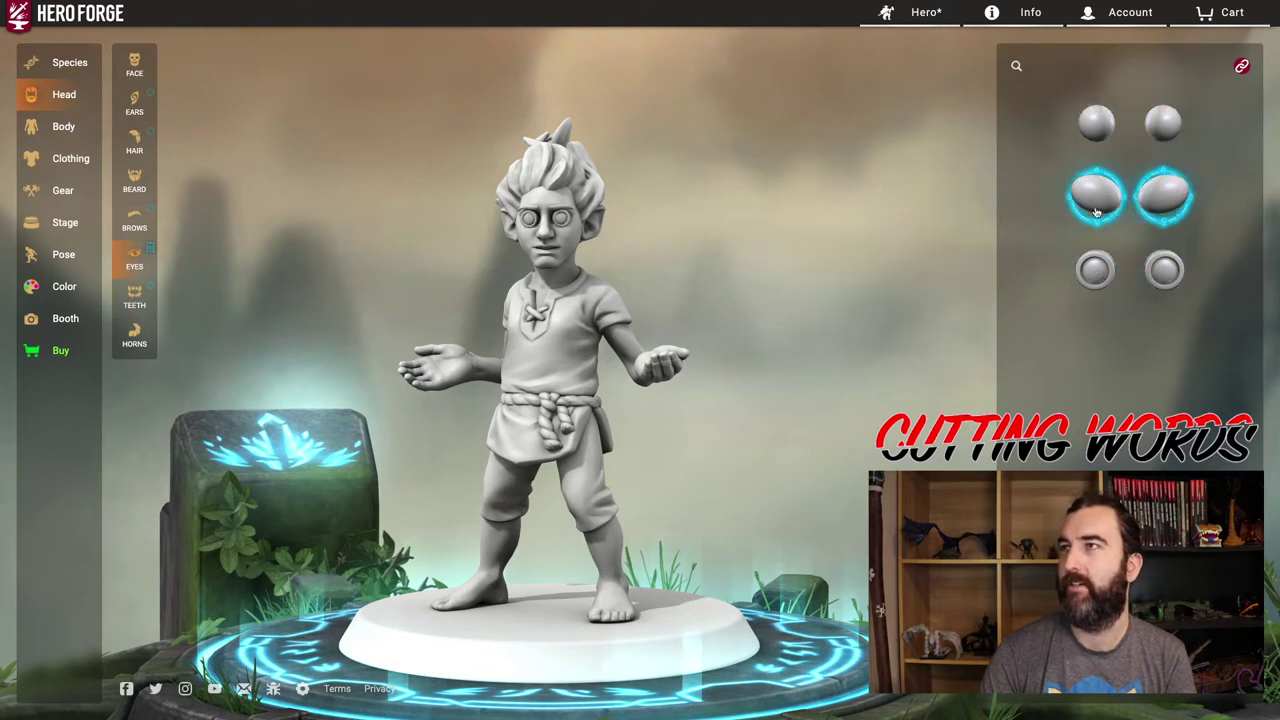
pyautogui.click(1105, 139)
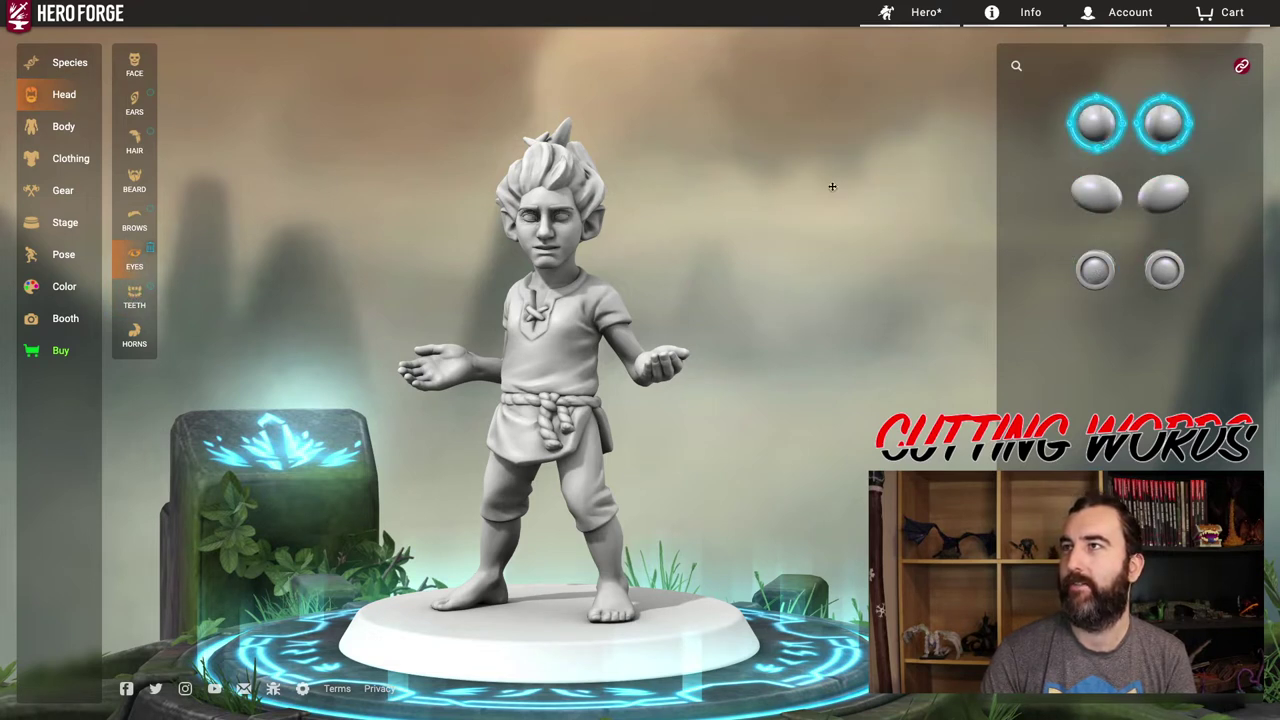
pyautogui.click(134, 300)
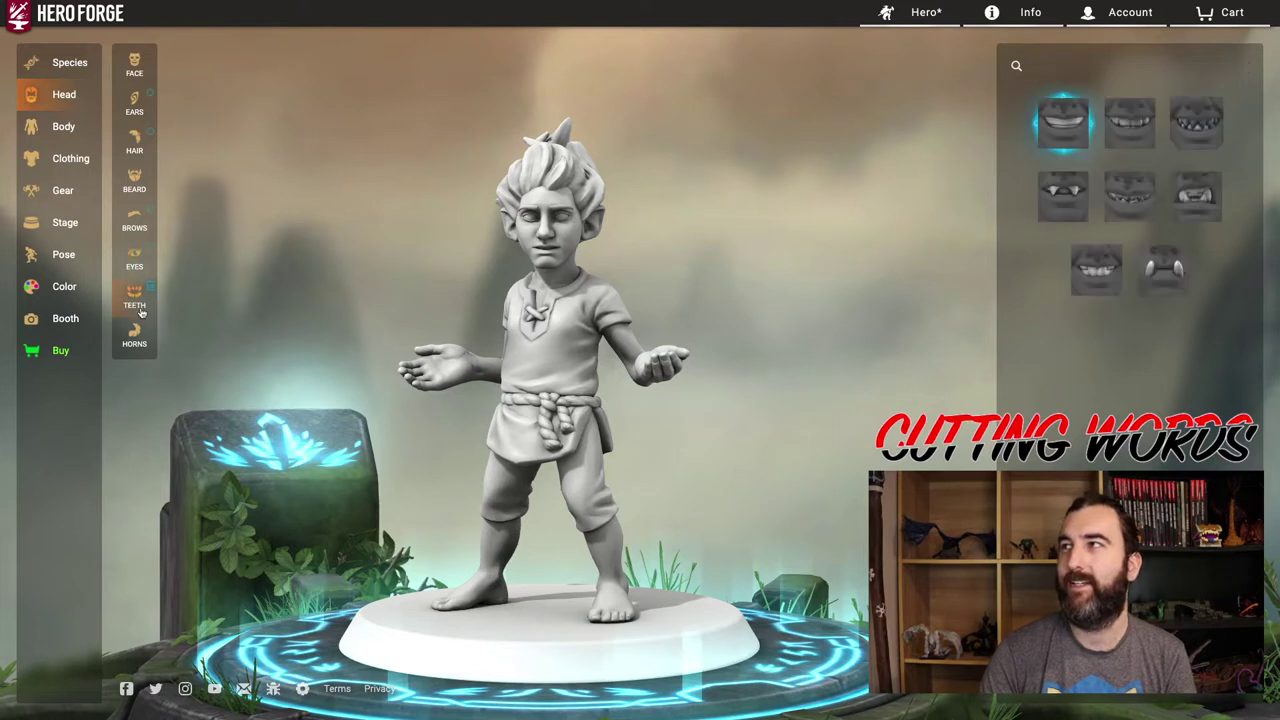
pyautogui.click(134, 336)
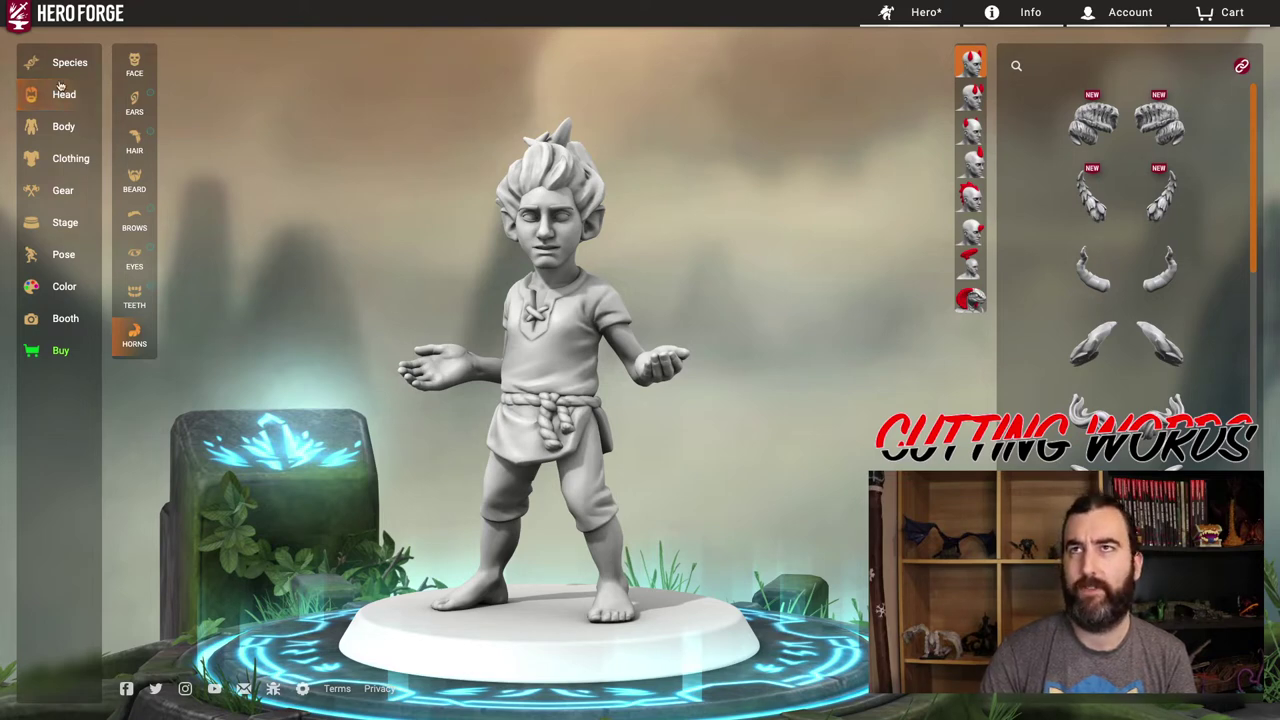
# Examine the torso, leg and wing choices and the body measurement settings, from height and weight to posture and build.
pyautogui.click(60, 126)
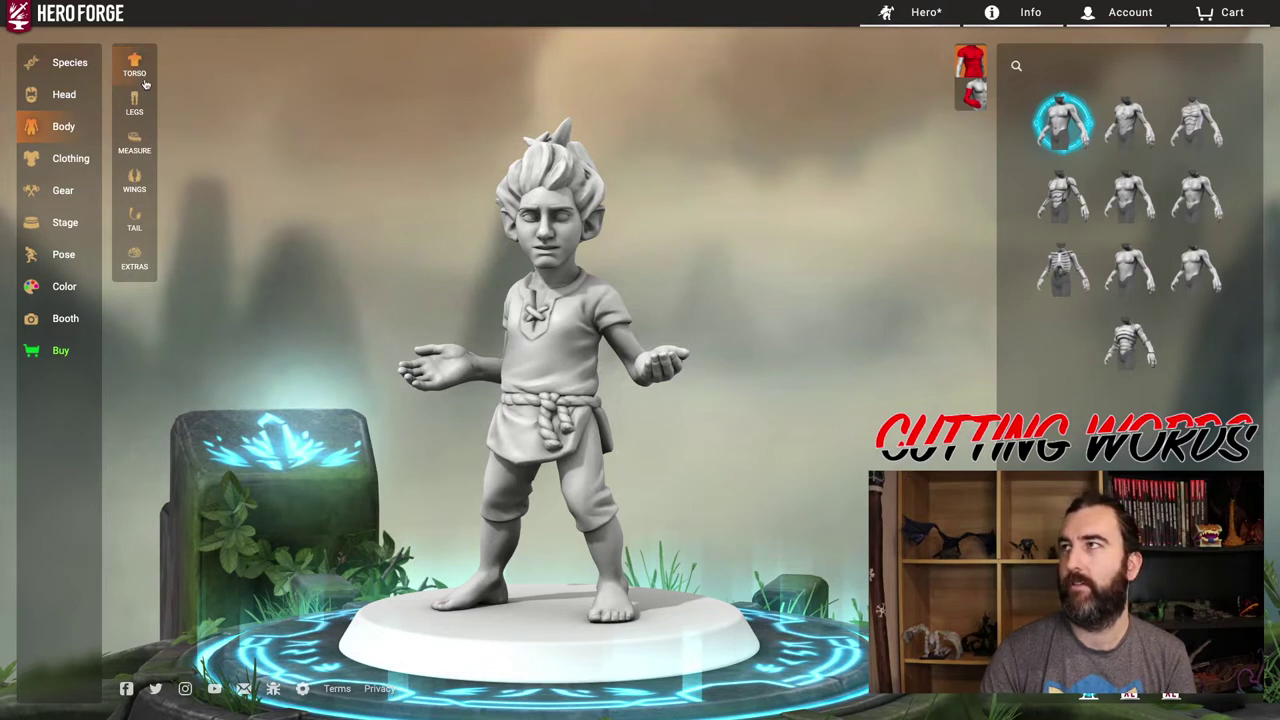
pyautogui.click(131, 106)
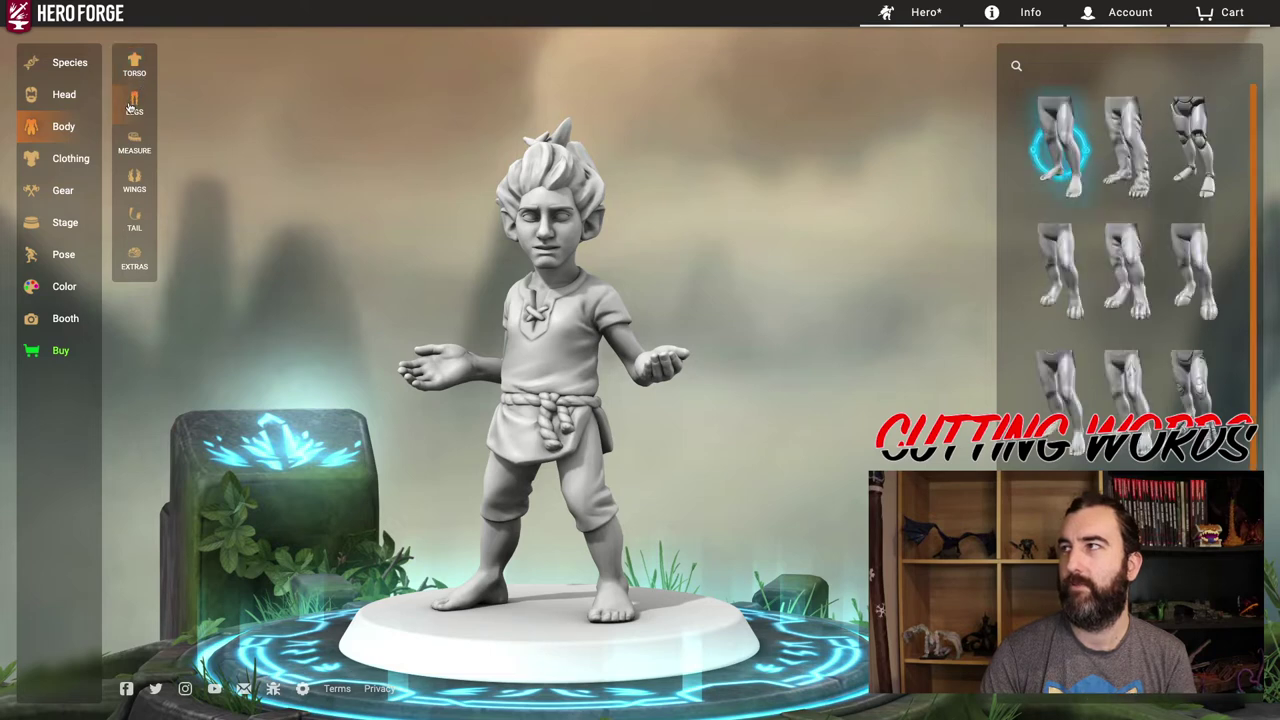
pyautogui.click(130, 155)
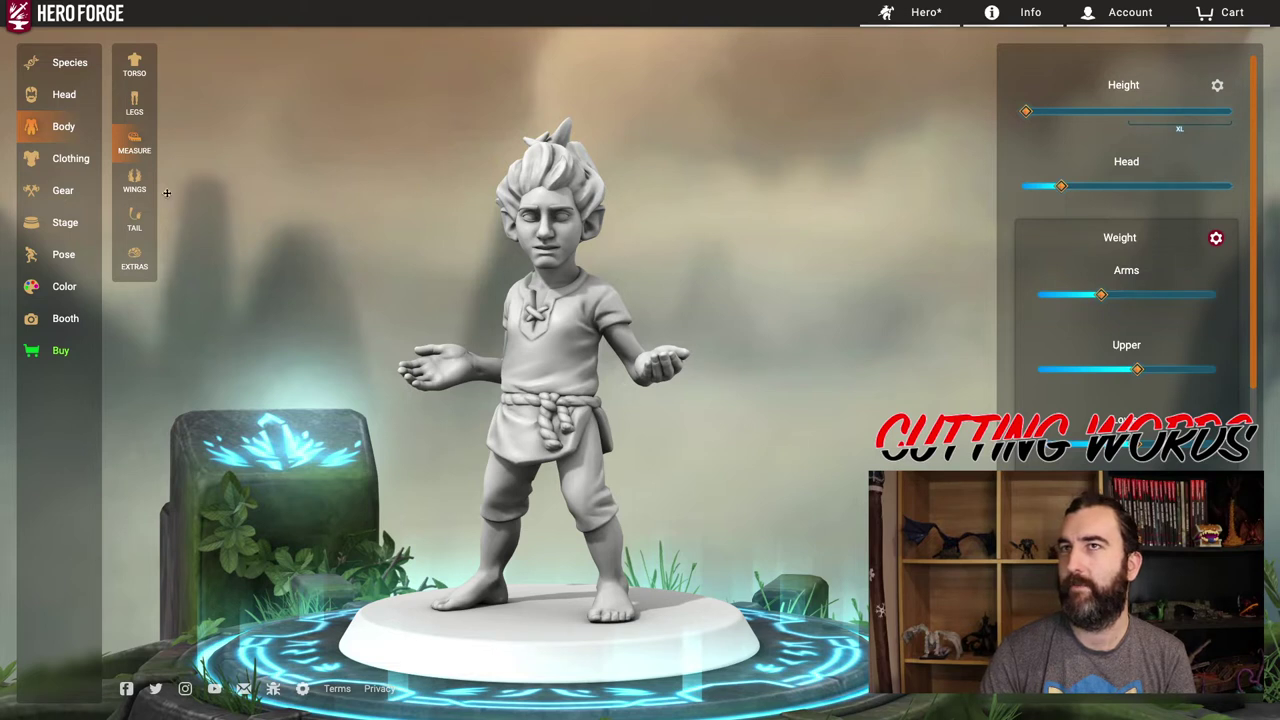
pyautogui.click(135, 182)
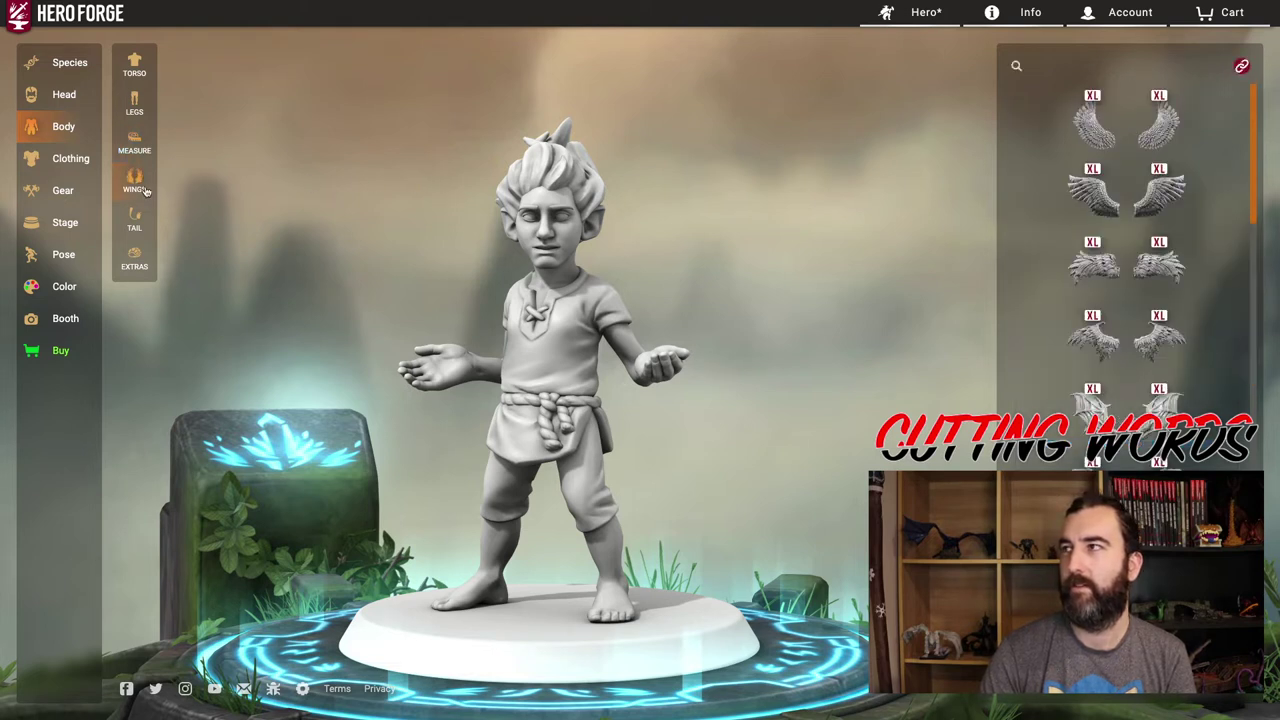
pyautogui.click(134, 143)
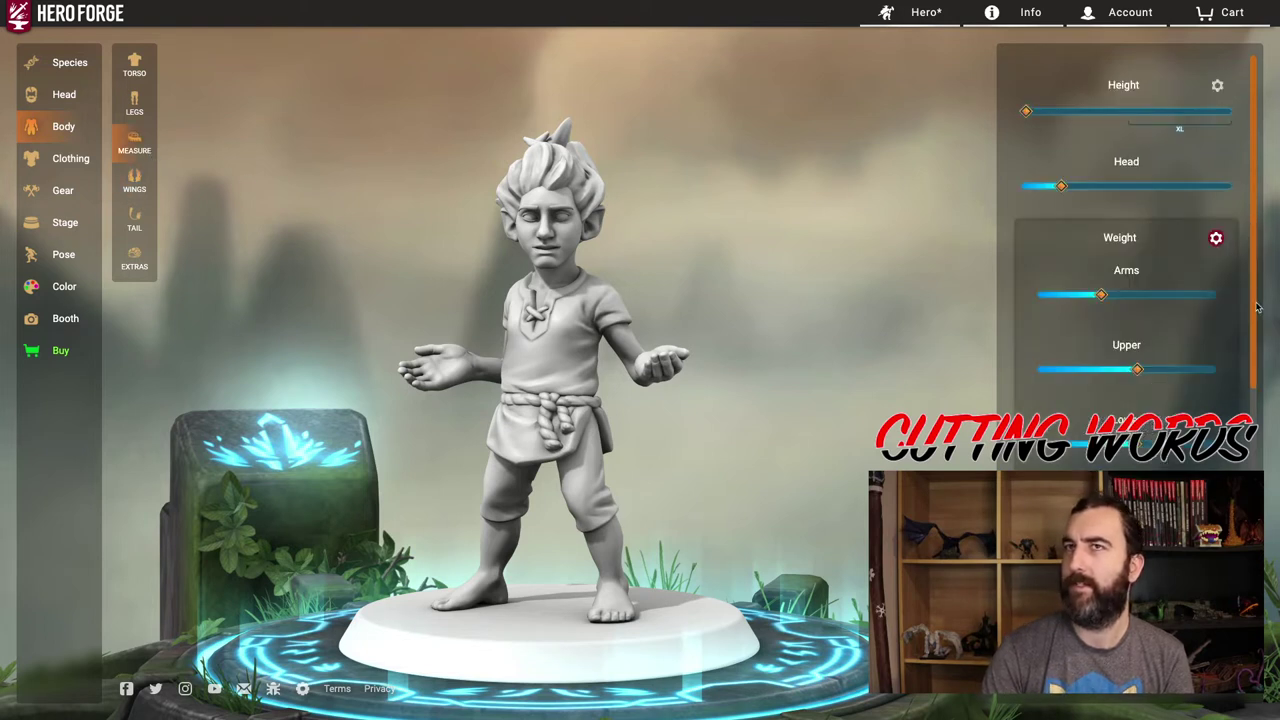
pyautogui.moveTo(1257, 307); pyautogui.dragTo(1251, 512)
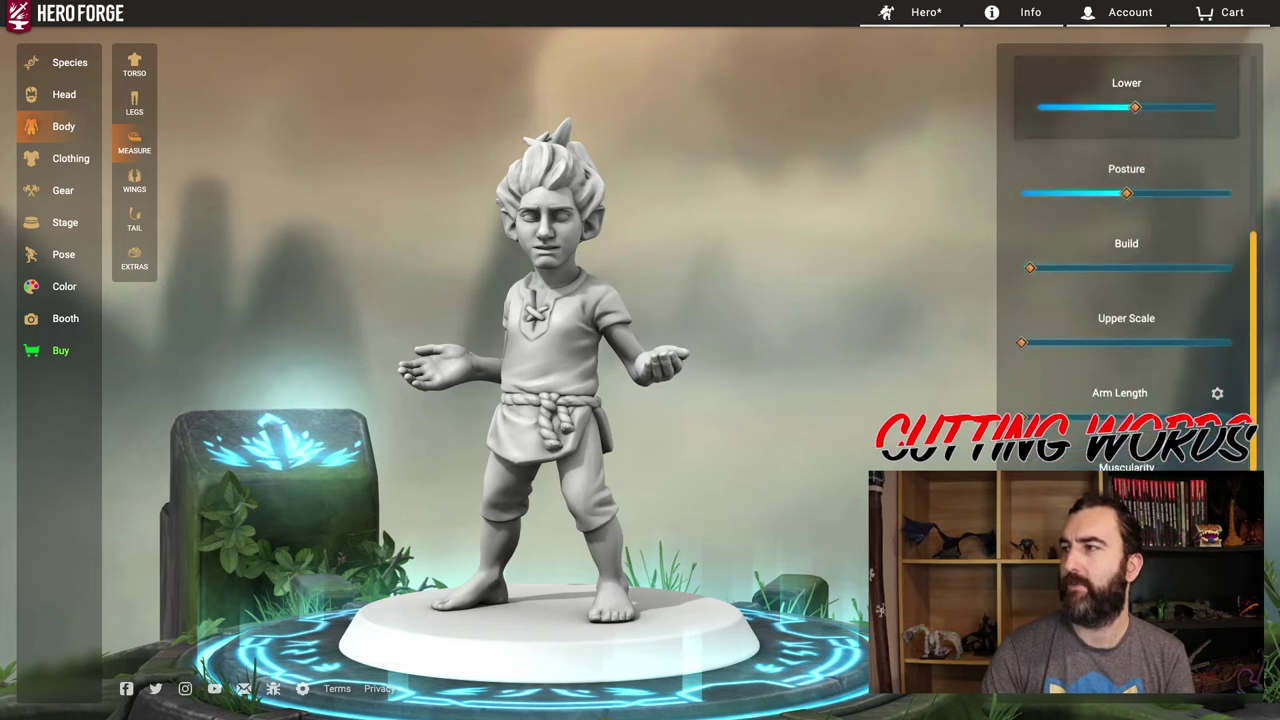
pyautogui.scroll(5, 1236, 355)
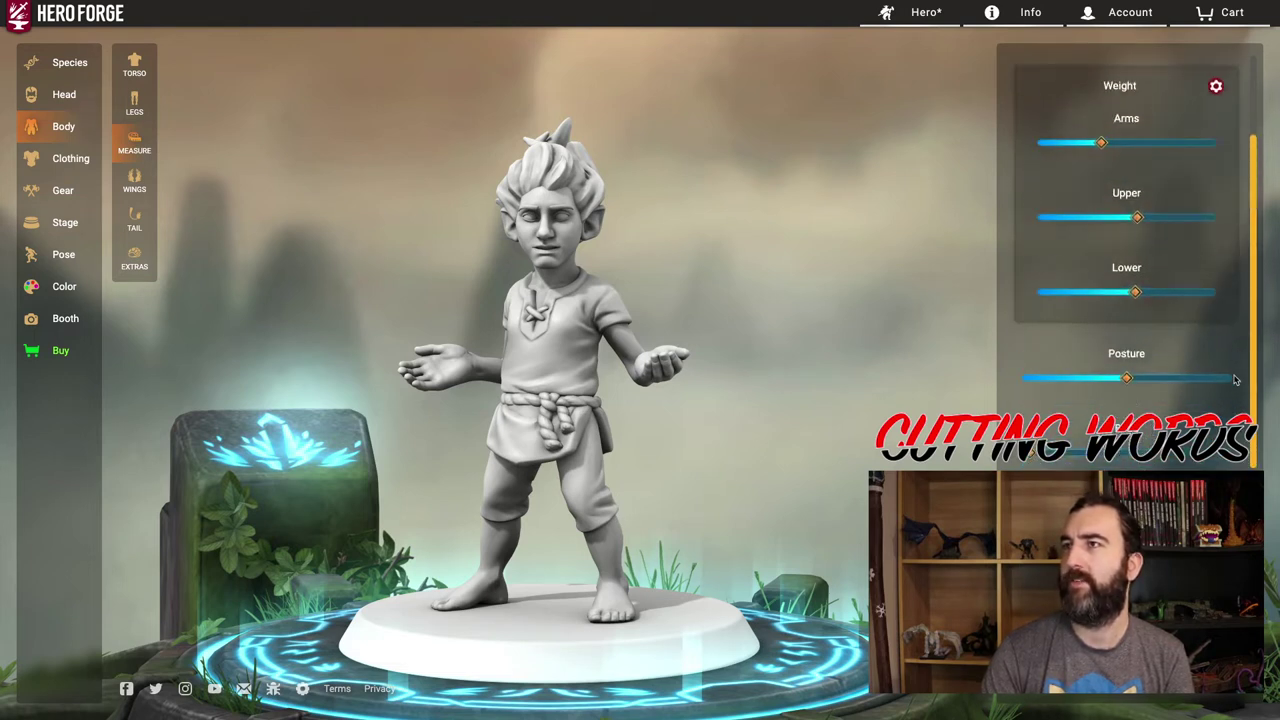
pyautogui.scroll(1, 1236, 350)
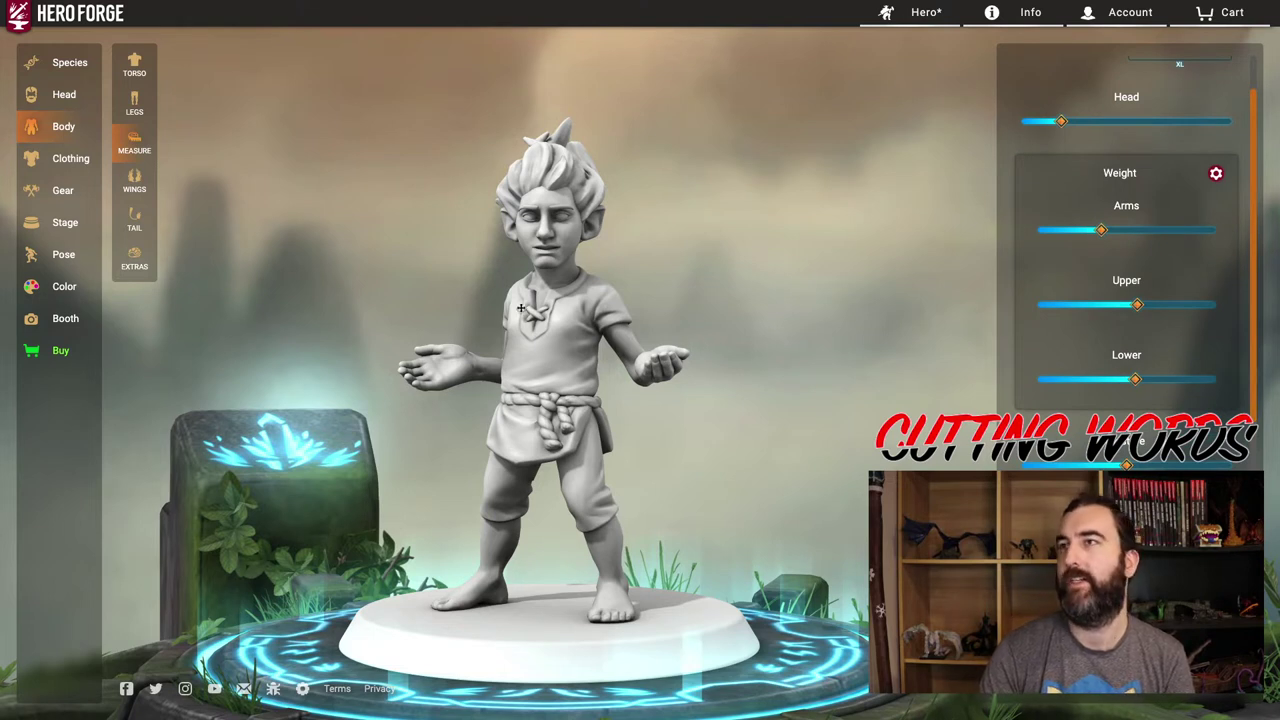
# Try Epic Feathered Wings, another feathered pair and bat-like wings on the halfling.
pyautogui.click(132, 183)
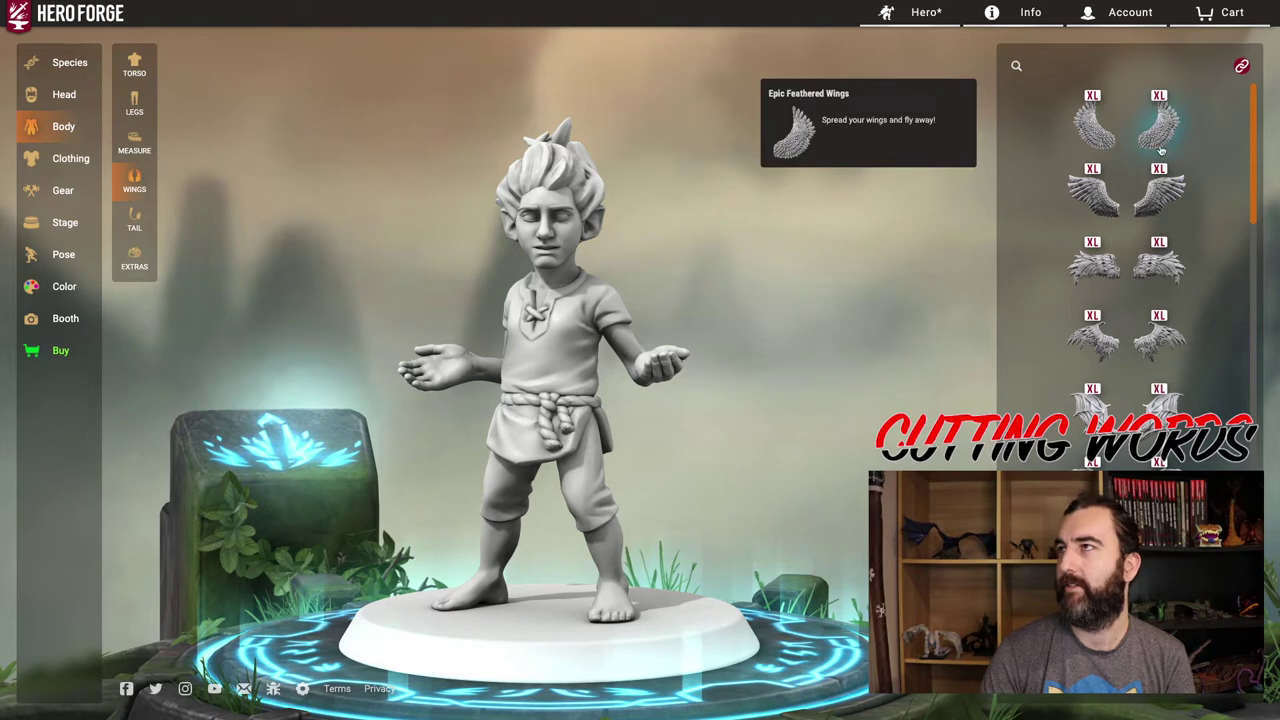
pyautogui.click(1118, 138)
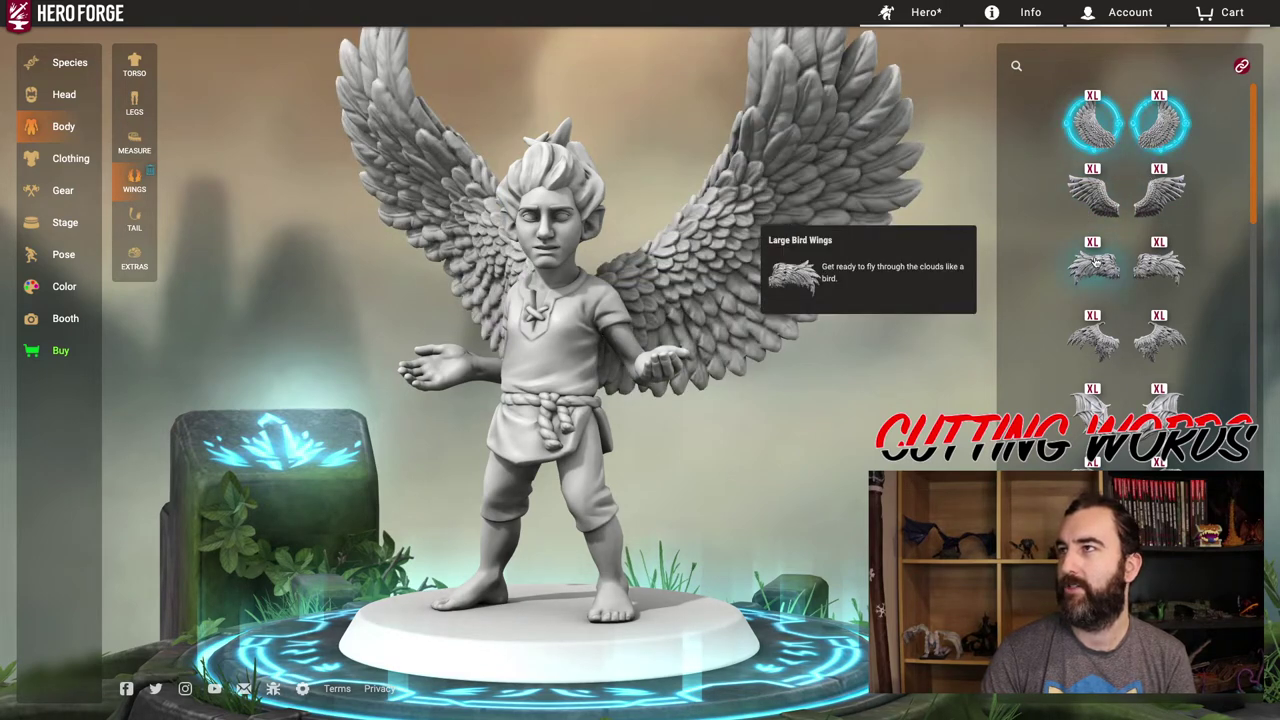
pyautogui.click(1097, 341)
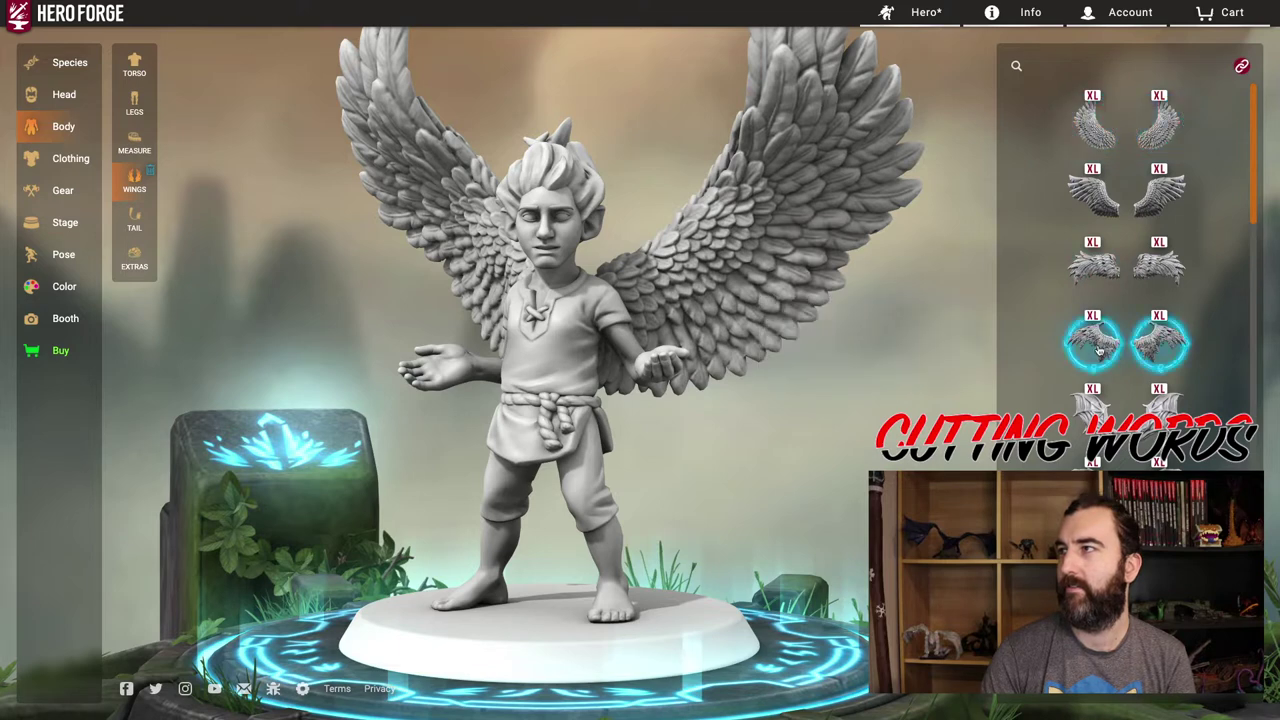
pyautogui.click(1114, 429)
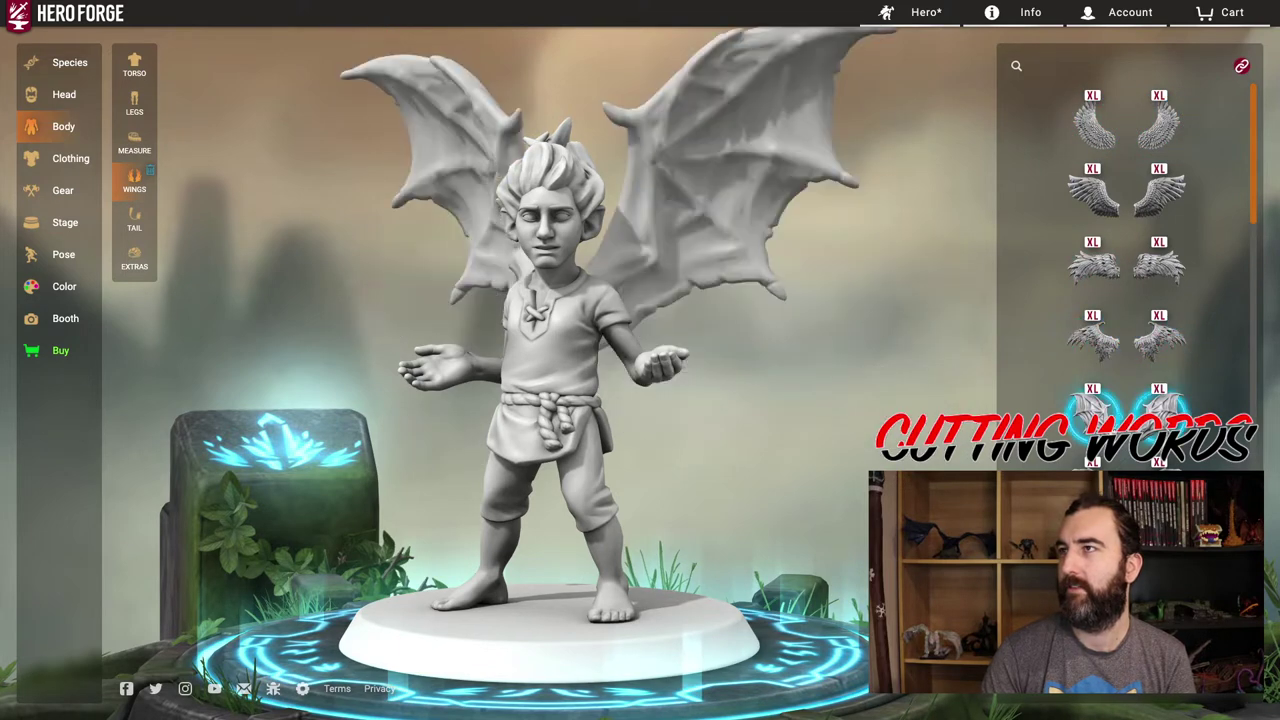
# Give the halfling the Luna Moth Wings.
pyautogui.scroll(-5, 1125, 270)
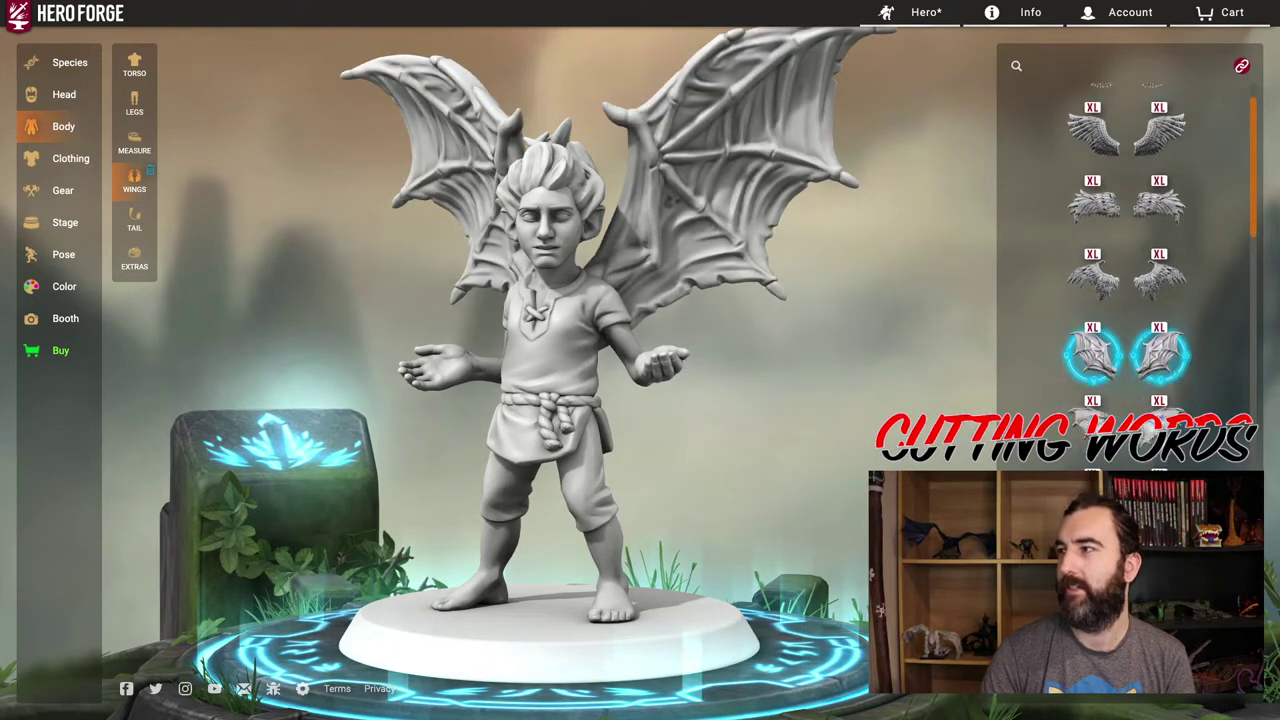
pyautogui.scroll(-3, 1092, 420)
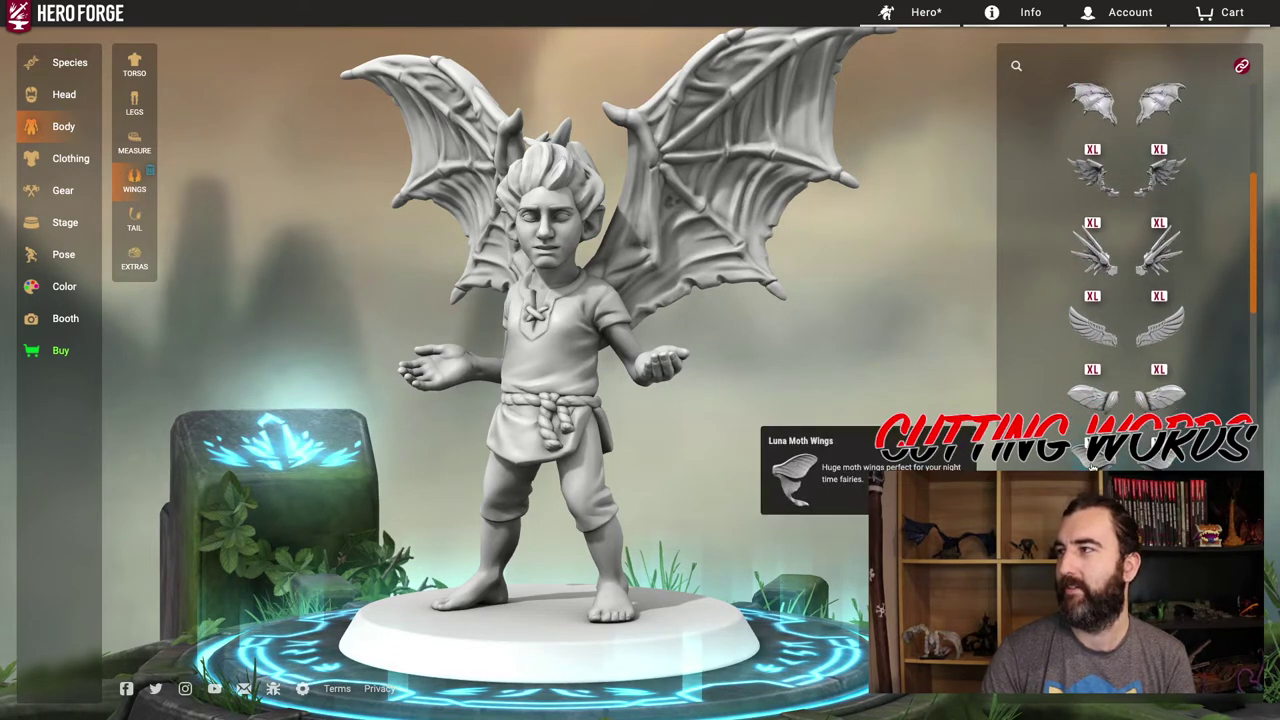
pyautogui.click(1092, 465)
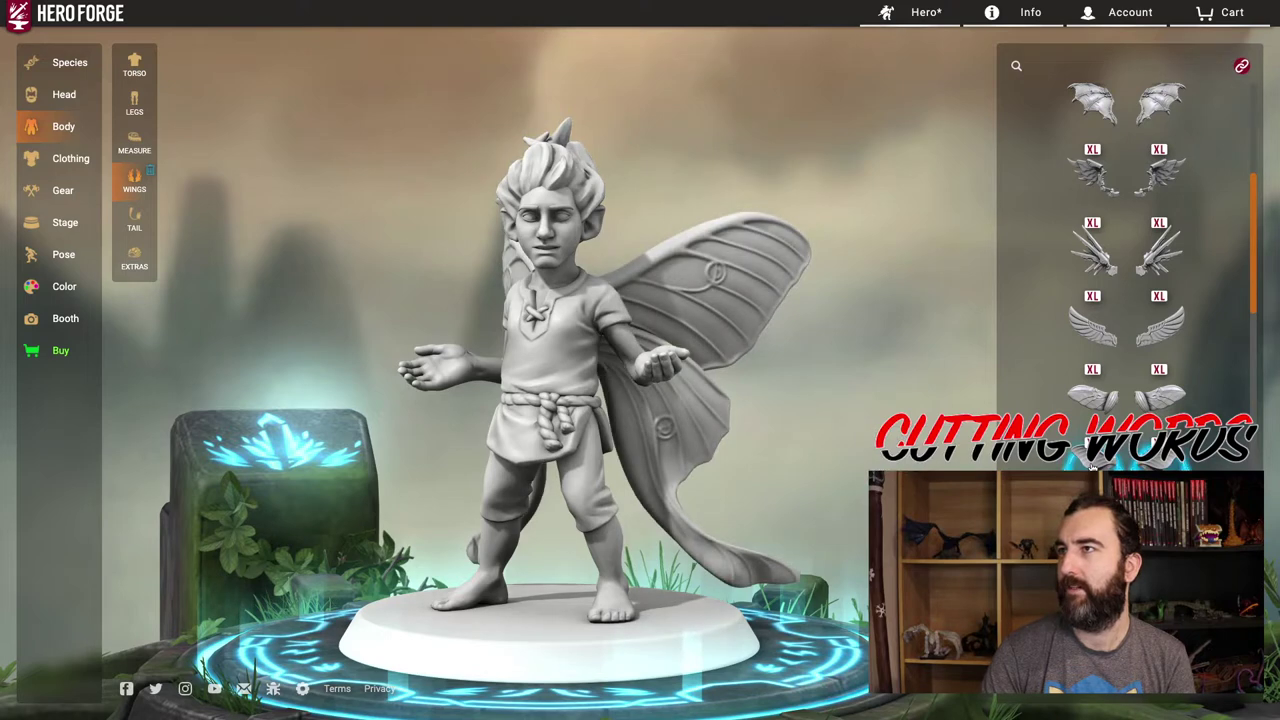
# Try the Classic Fairy Wings and the long-tailed patterned butterfly wings on the halfling.
pyautogui.scroll(-2, 1092, 467)
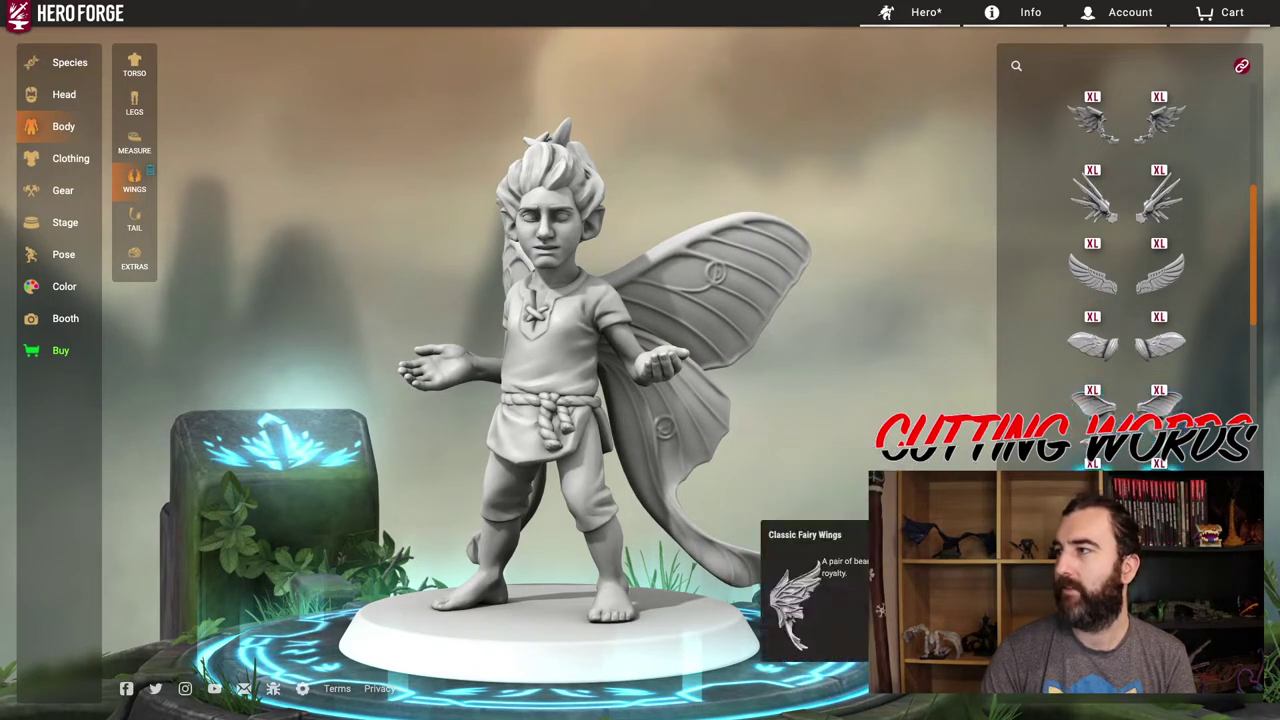
pyautogui.click(1092, 408)
pyautogui.click(1159, 408)
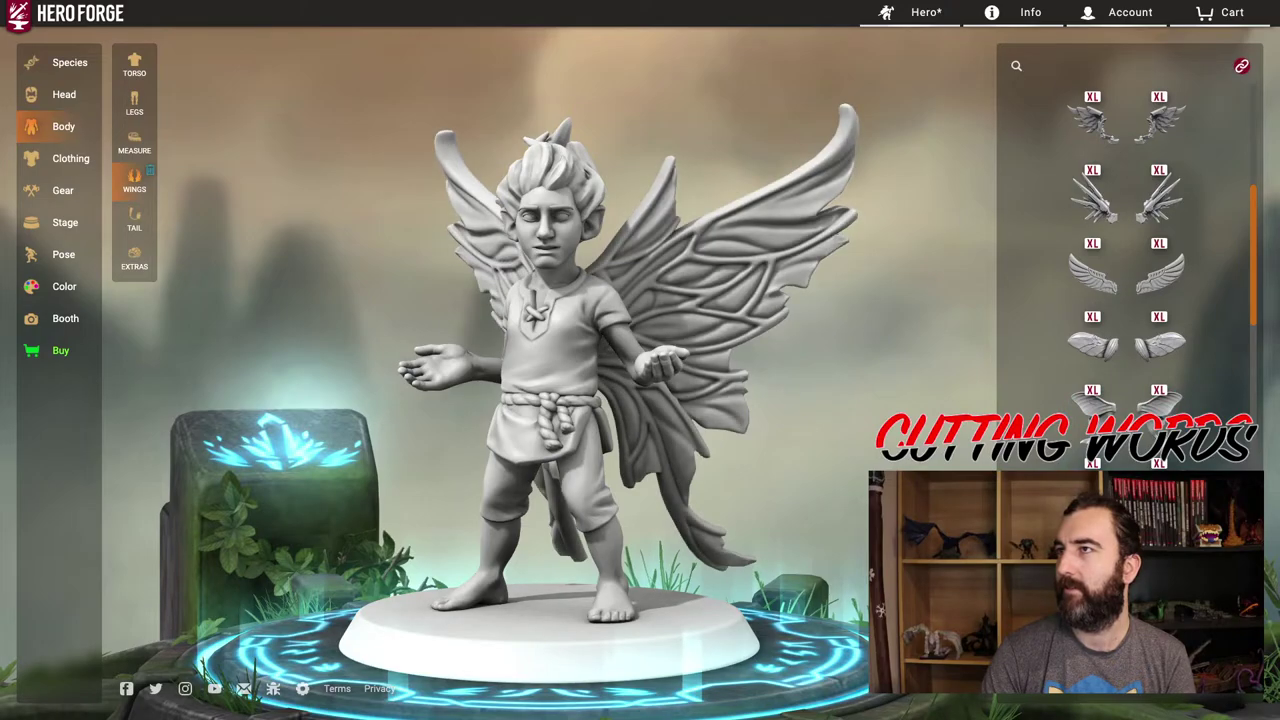
pyautogui.scroll(-3, 1128, 582)
pyautogui.moveTo(800, 420); pyautogui.dragTo(805, 385)
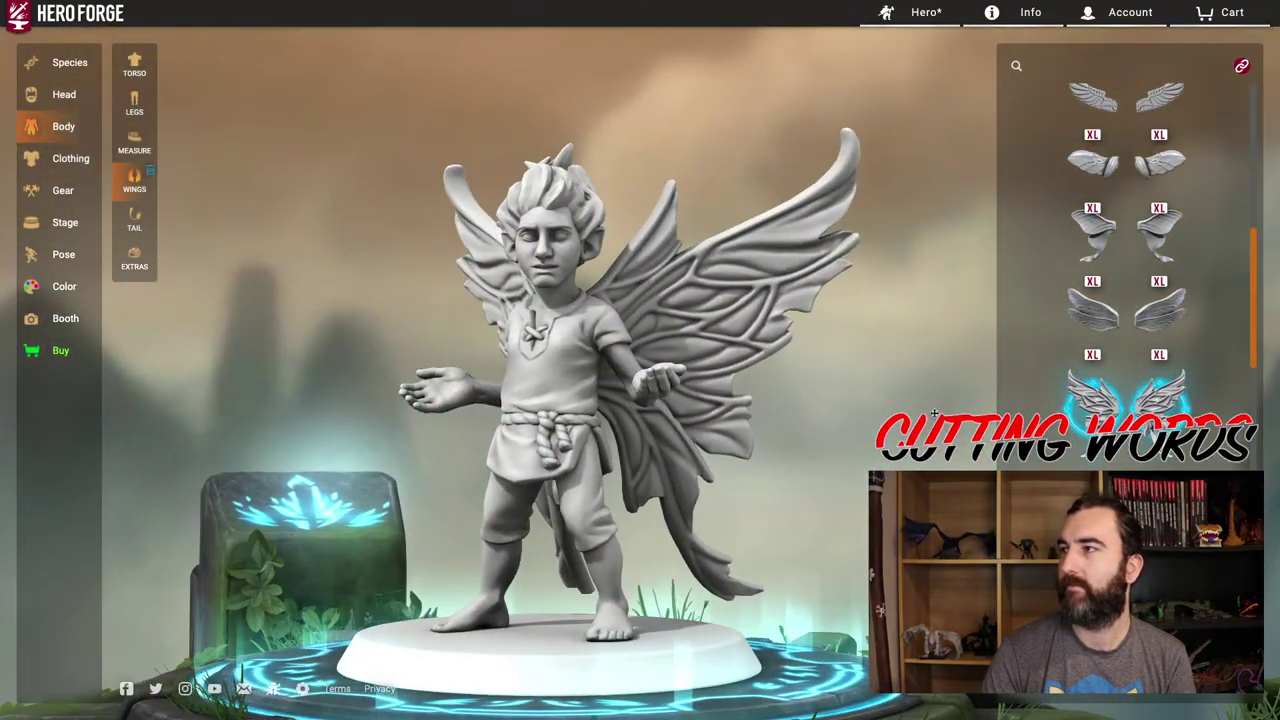
pyautogui.click(1092, 485)
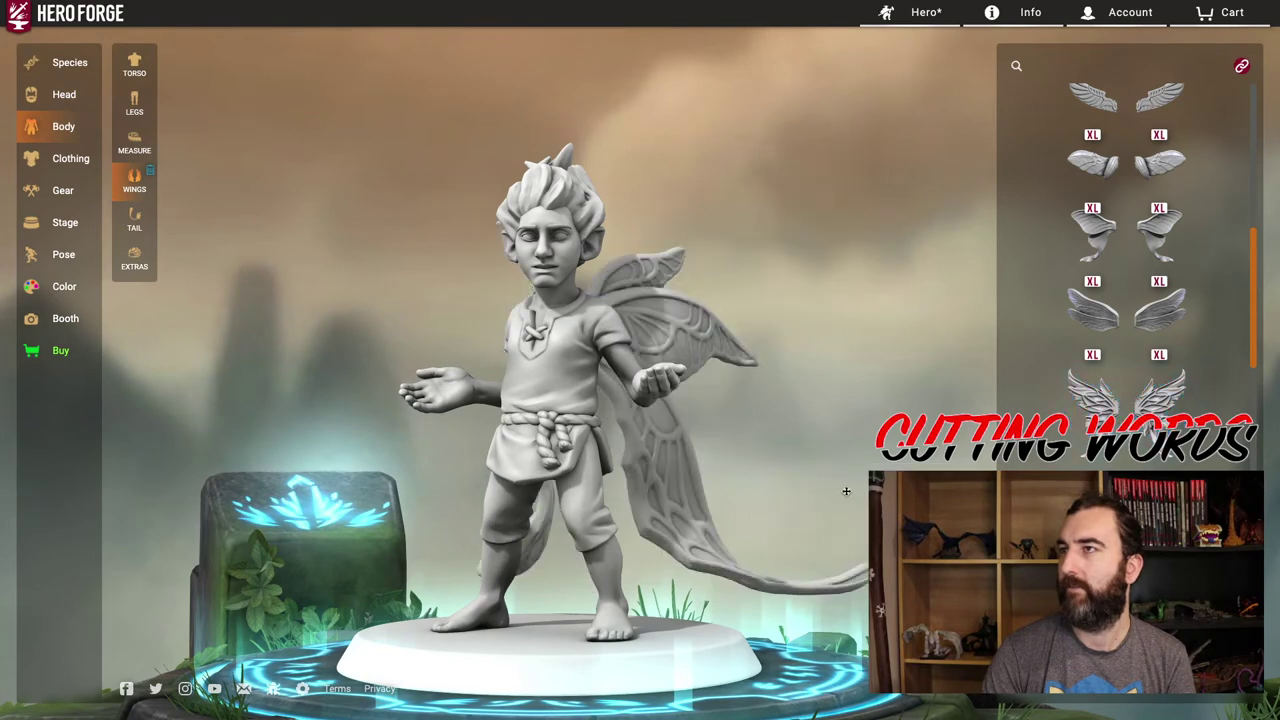
# Give the halfling the tall, upswept fairy wings with thin web-like veins.
pyautogui.scroll(-1, 1128, 582)
pyautogui.click(1092, 582)
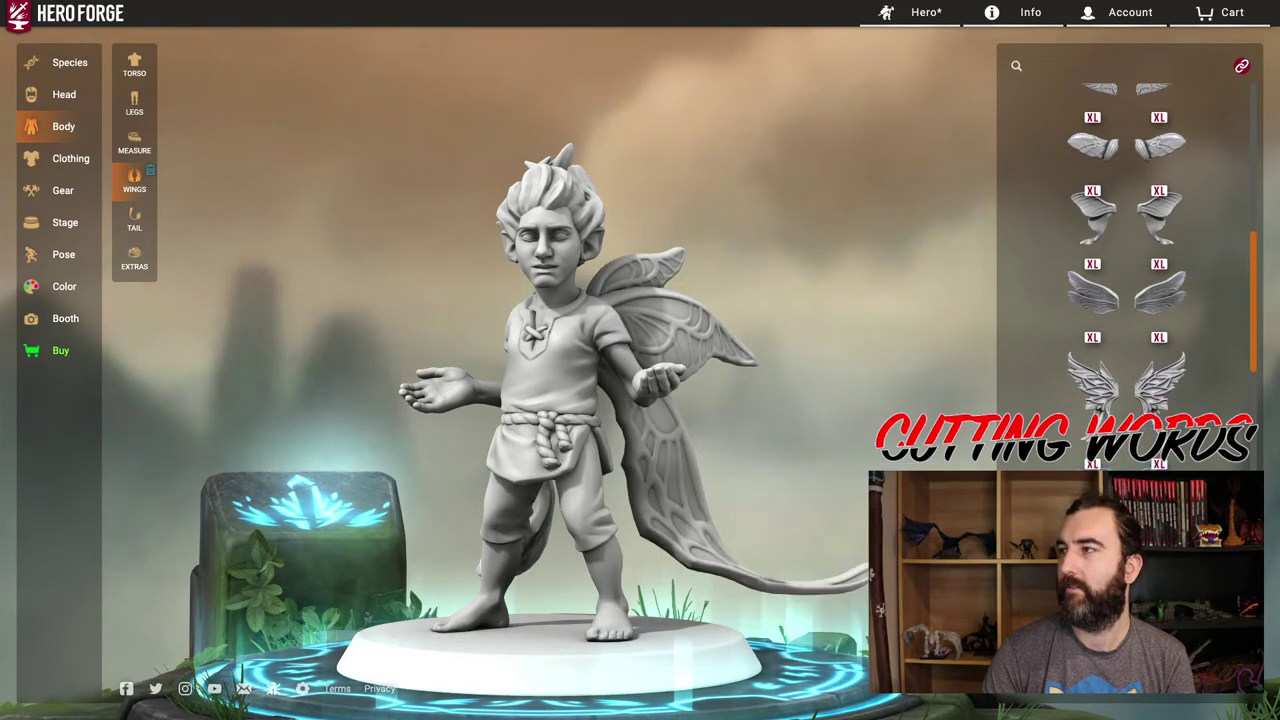
pyautogui.moveTo(817, 475); pyautogui.dragTo(855, 485)
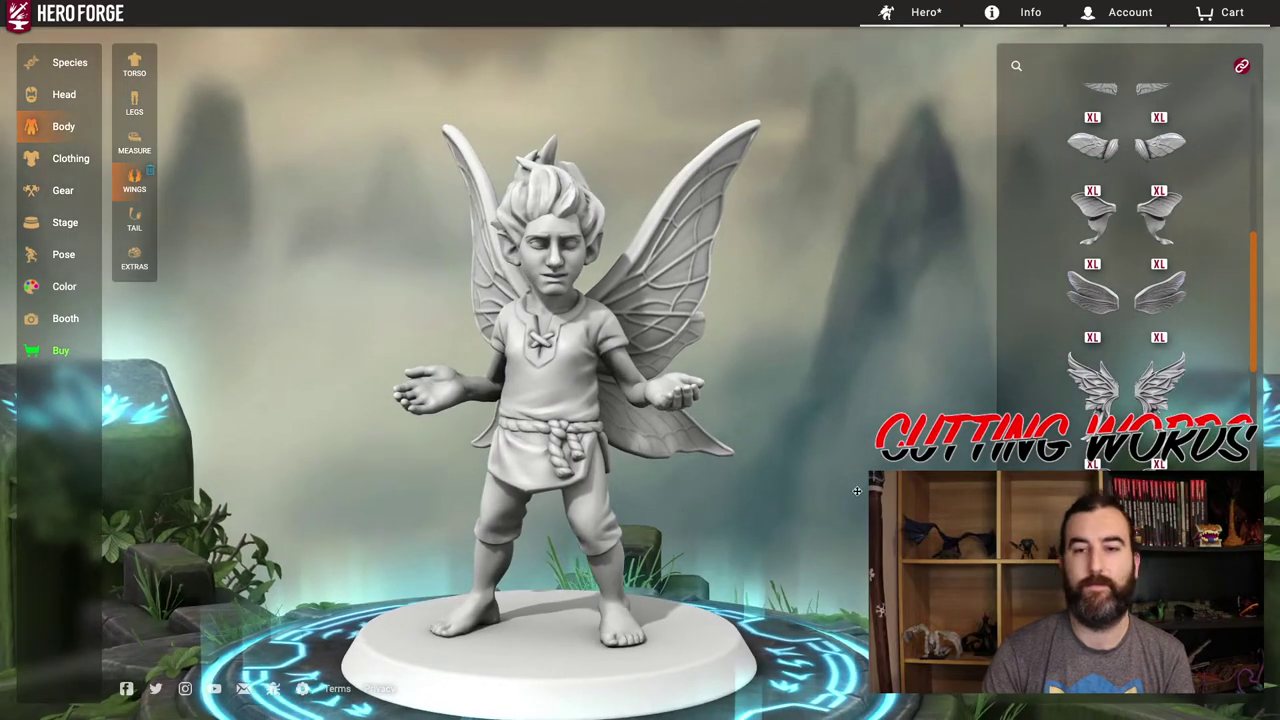
# Check the tail and extra body options before moving on to the clothing choices.
pyautogui.click(135, 222)
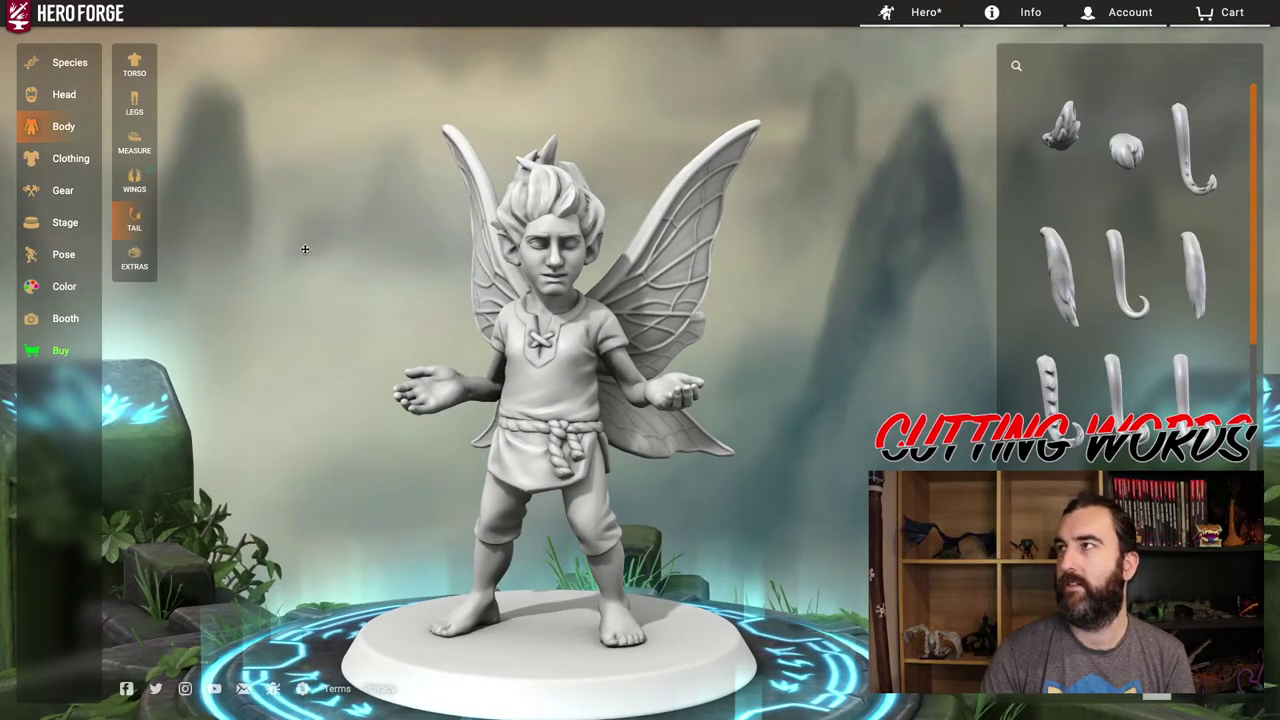
pyautogui.click(138, 262)
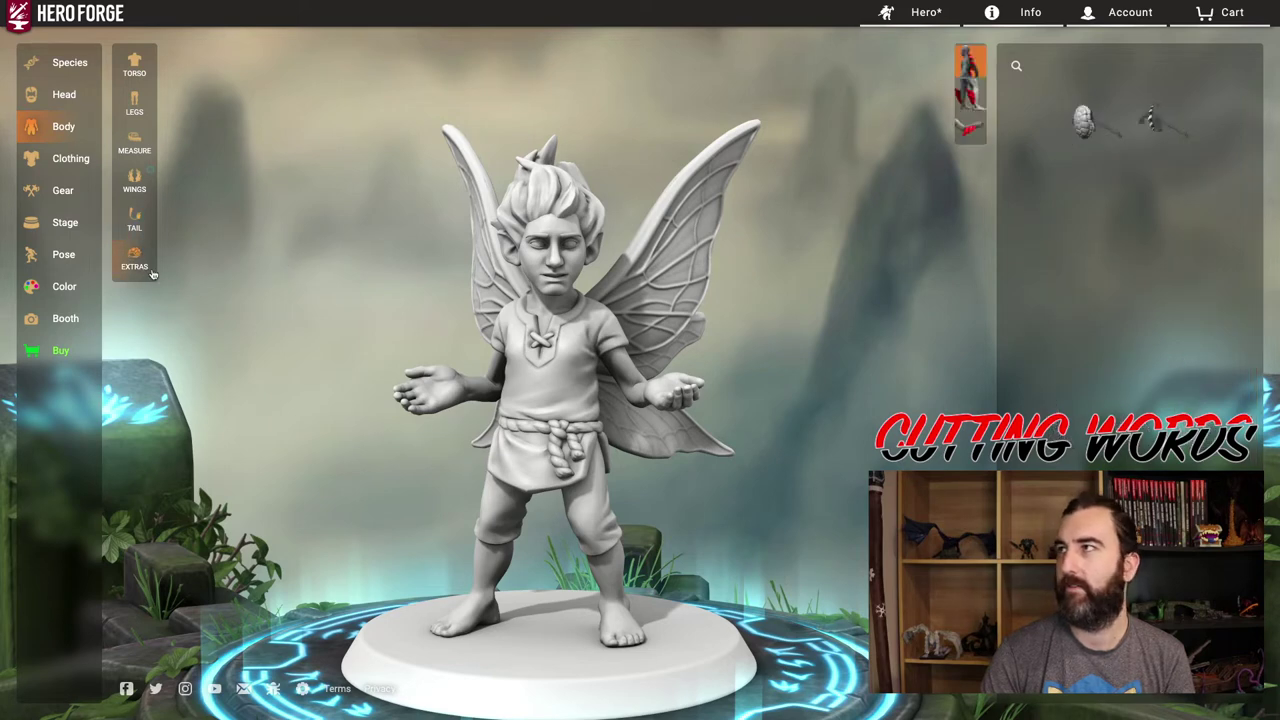
pyautogui.click(70, 158)
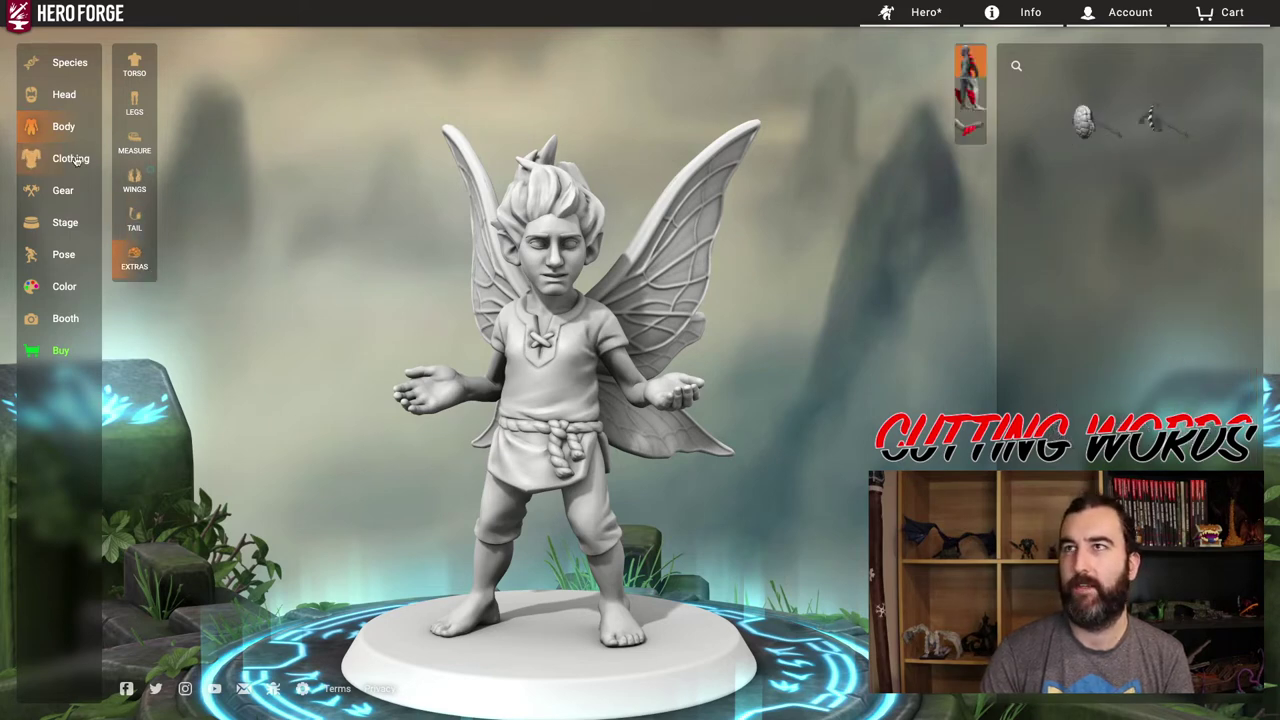
# Try the horned-helmet plate armour, Dragon Knight and Dwarven Armor outfits on the halfling.
pyautogui.moveTo(662, 341); pyautogui.dragTo(650, 342)
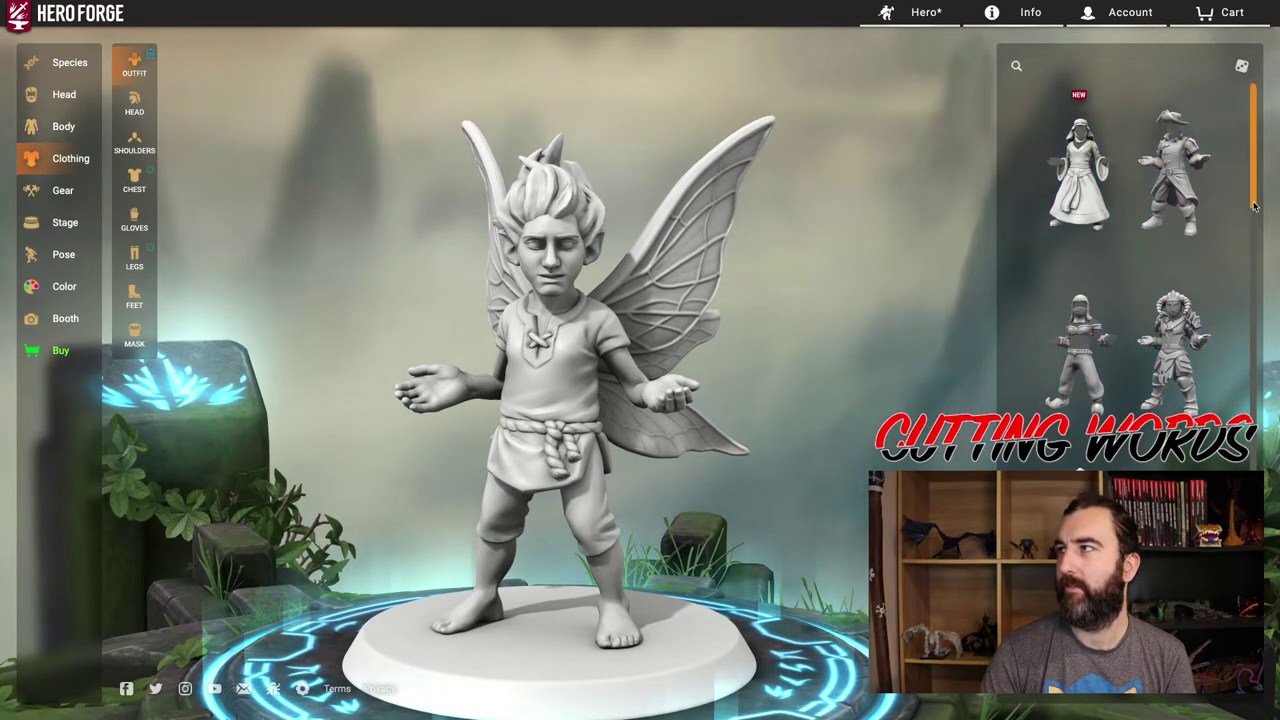
pyautogui.moveTo(1254, 205); pyautogui.dragTo(1255, 216)
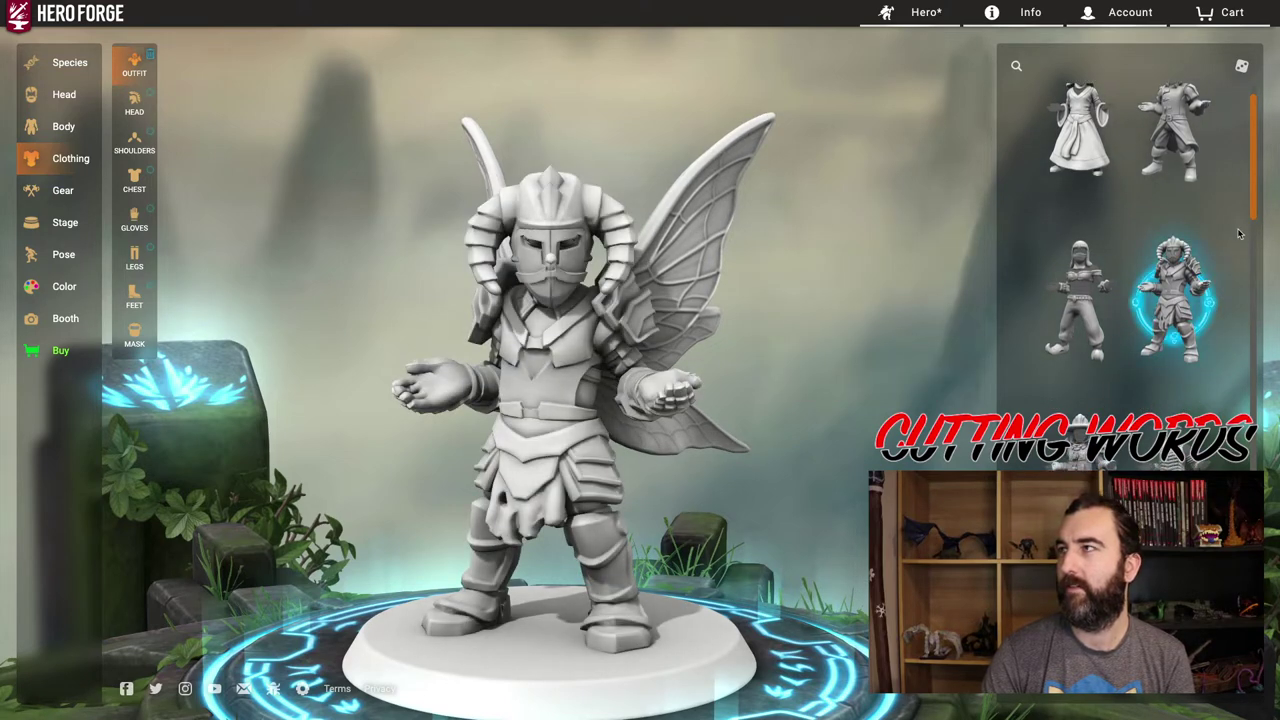
pyautogui.moveTo(1250, 216); pyautogui.dragTo(1245, 283)
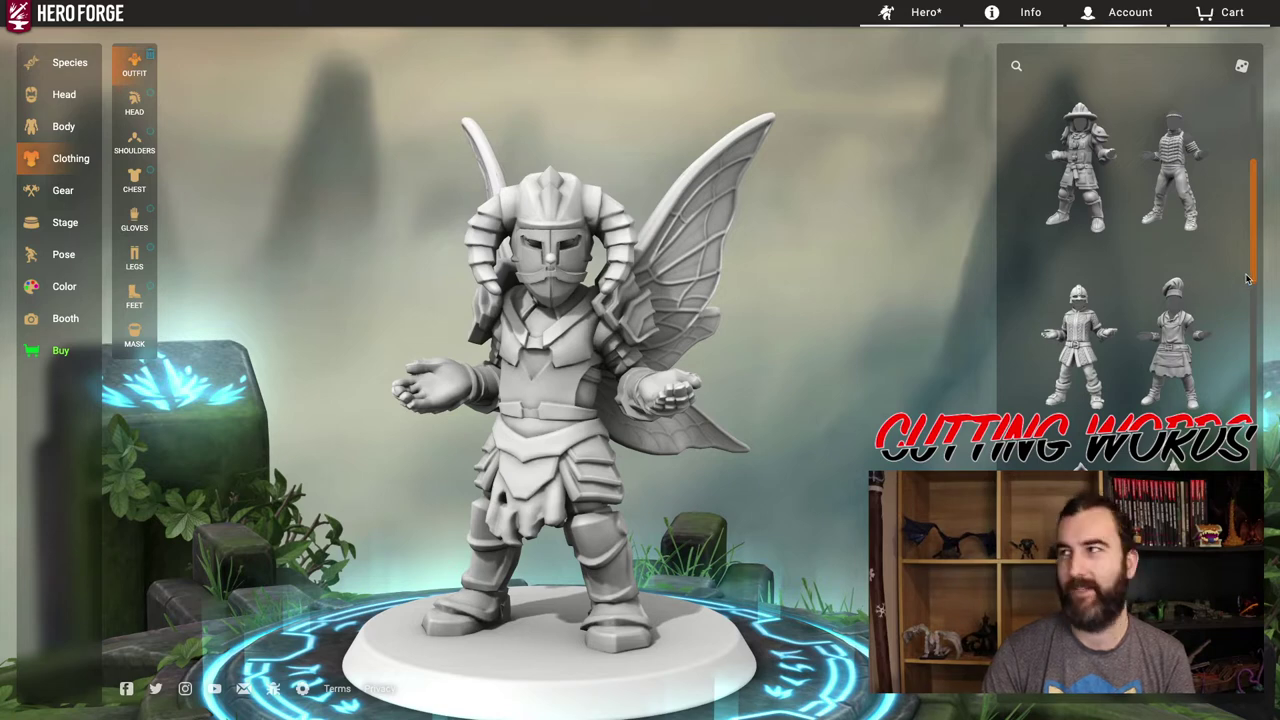
pyautogui.scroll(-1, 1250, 275)
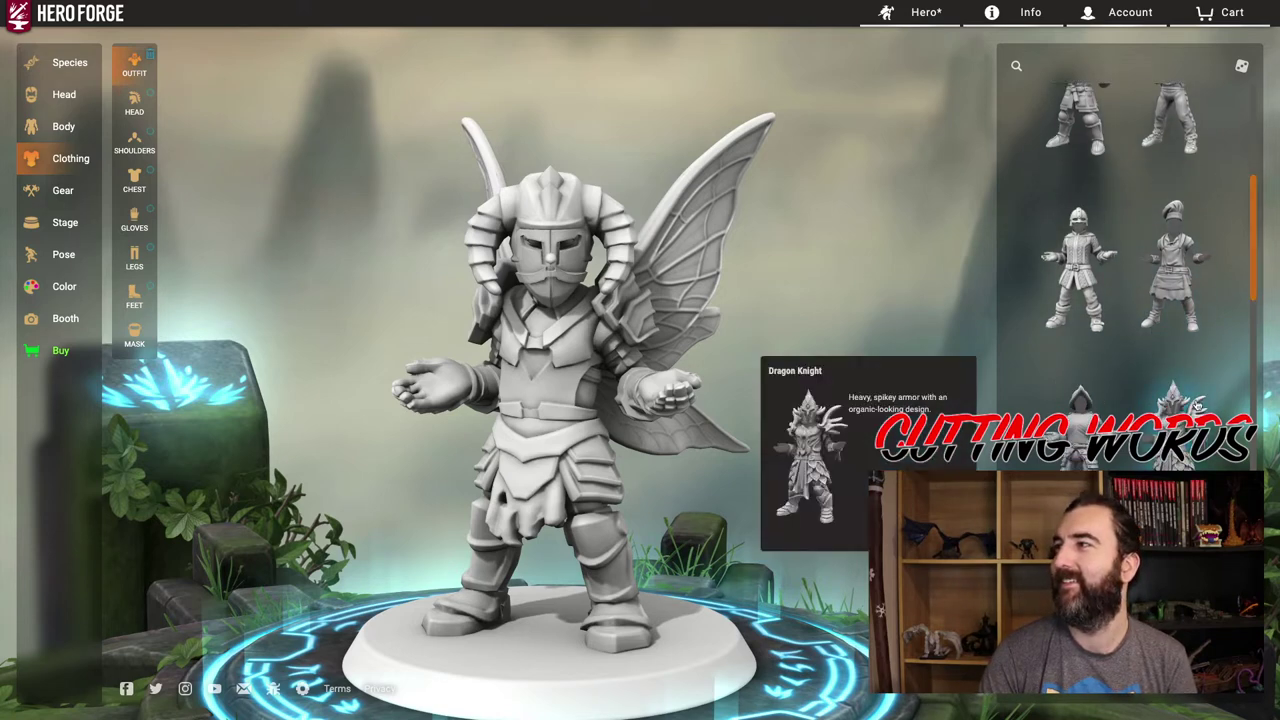
pyautogui.click(1178, 398)
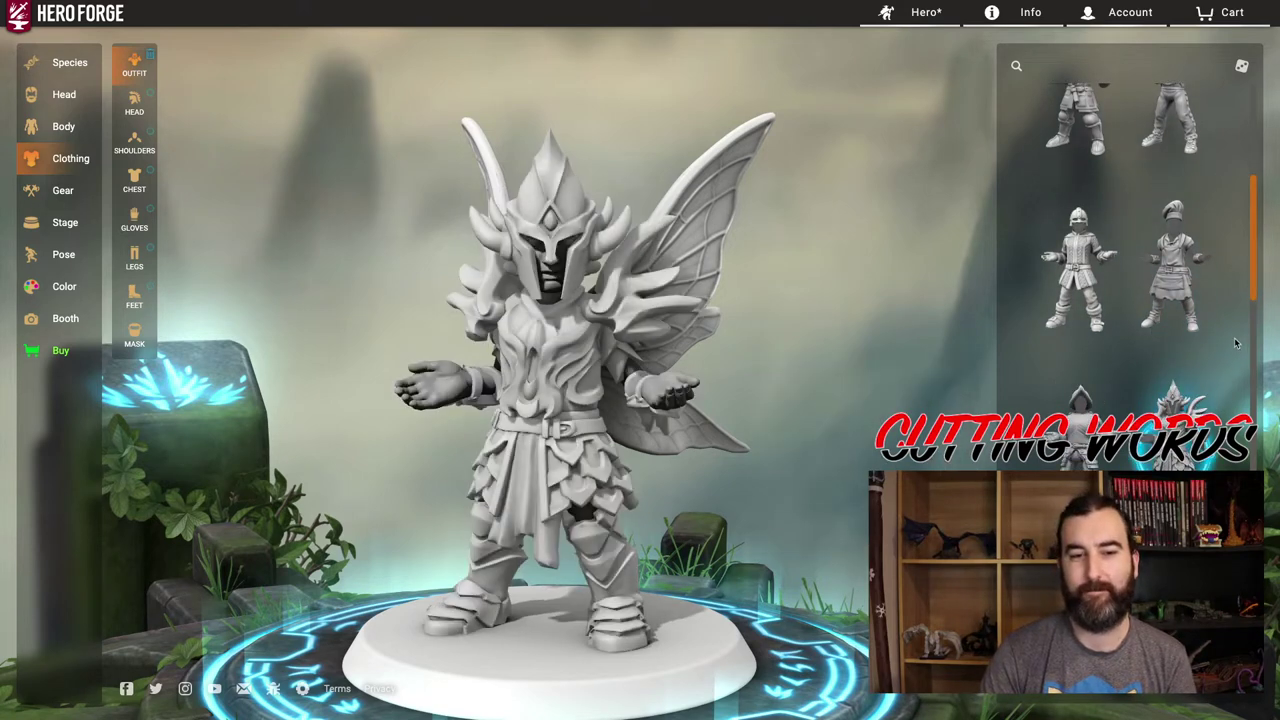
pyautogui.moveTo(1250, 226); pyautogui.dragTo(1243, 295)
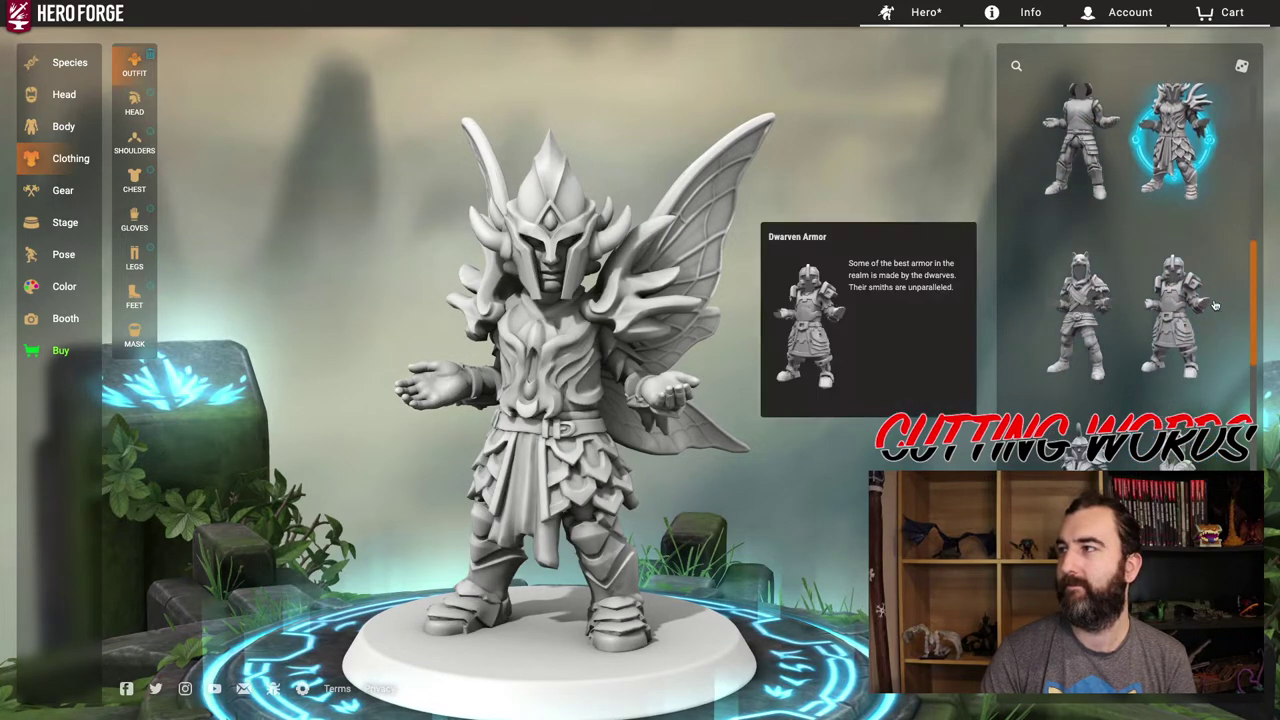
pyautogui.click(1213, 316)
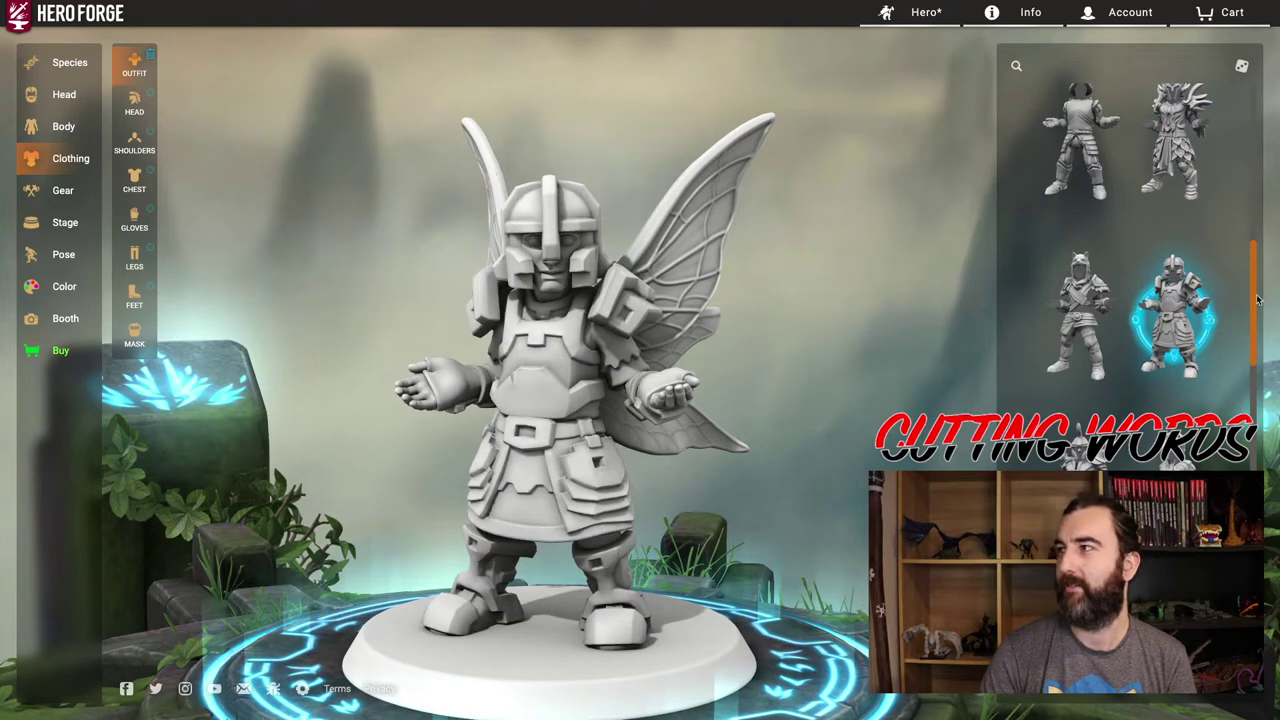
# Try the bareheaded toggle-fastened jacket outfit and the masked knight armour with a pointed helmet.
pyautogui.moveTo(1258, 300); pyautogui.dragTo(1253, 349)
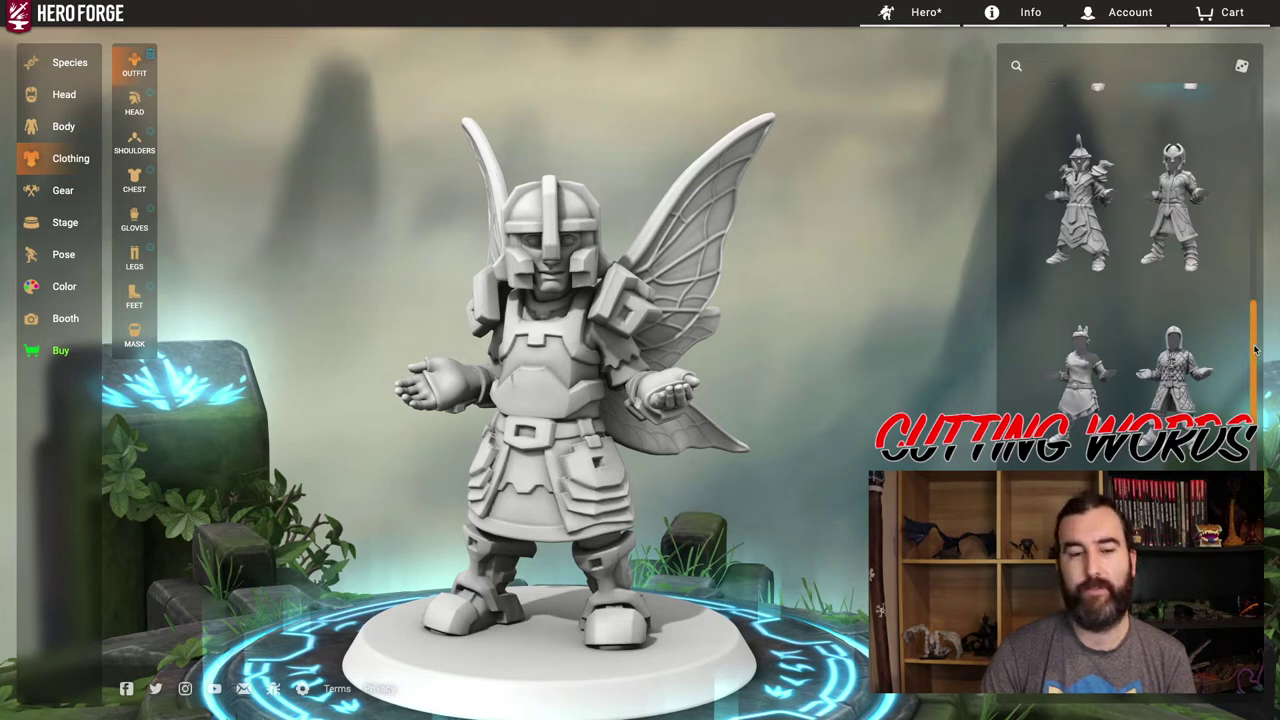
pyautogui.moveTo(1254, 349); pyautogui.dragTo(1251, 368)
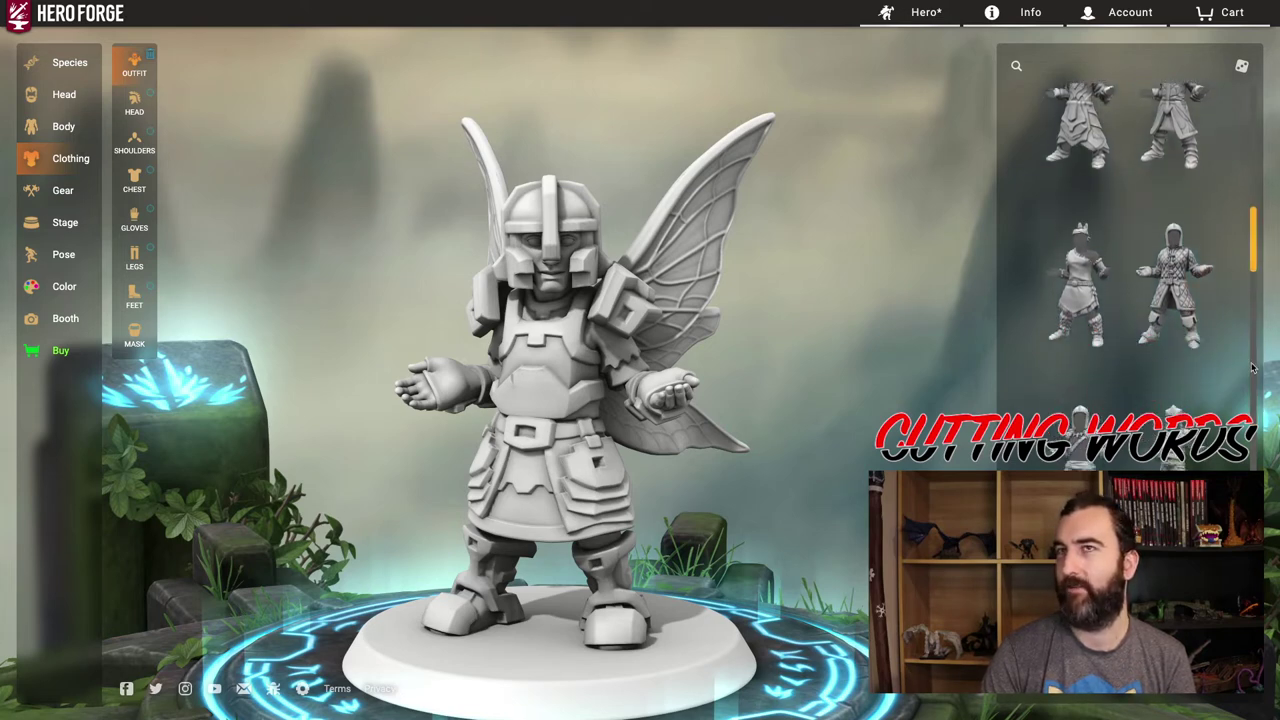
pyautogui.scroll(-2, 1253, 368)
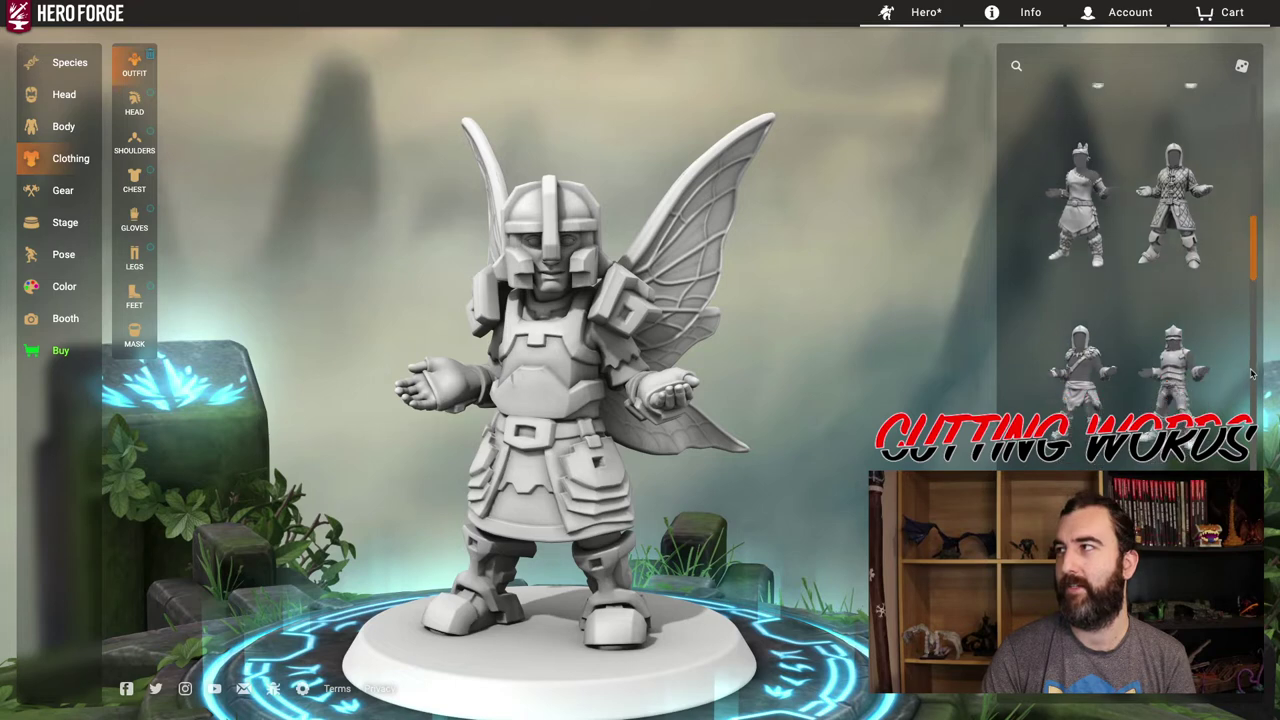
pyautogui.moveTo(1255, 262); pyautogui.dragTo(1248, 321)
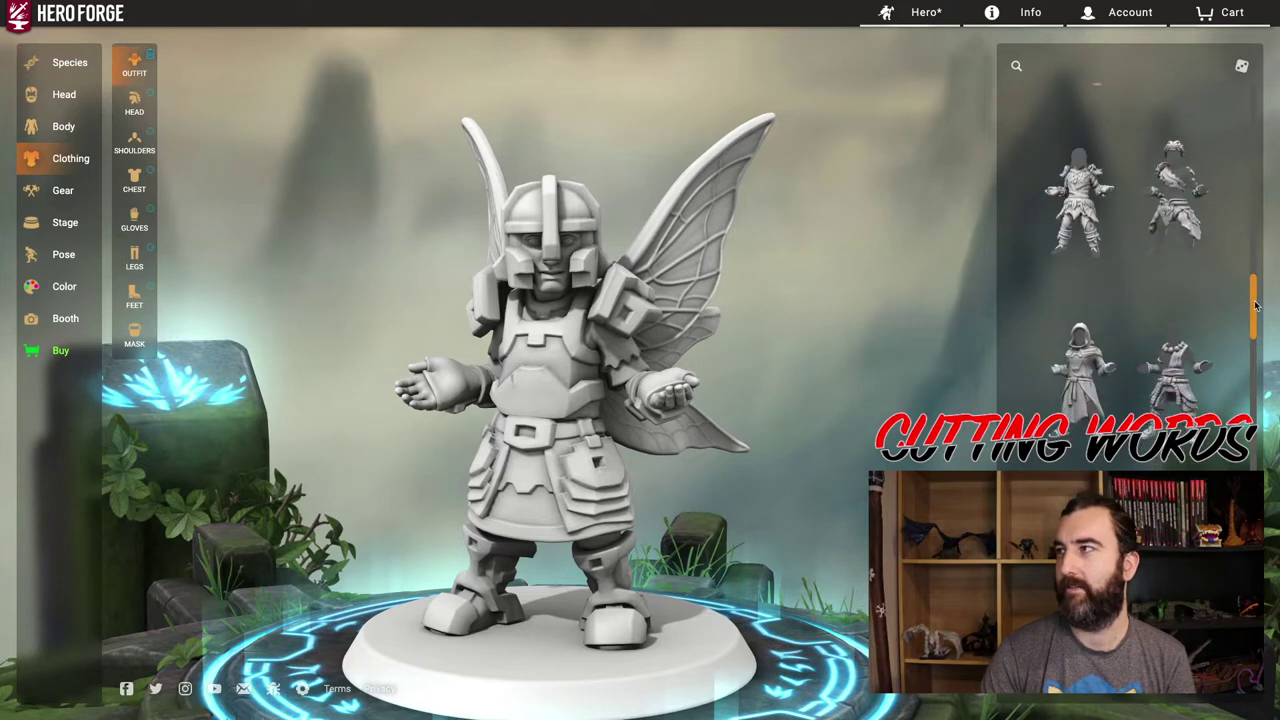
pyautogui.click(1172, 560)
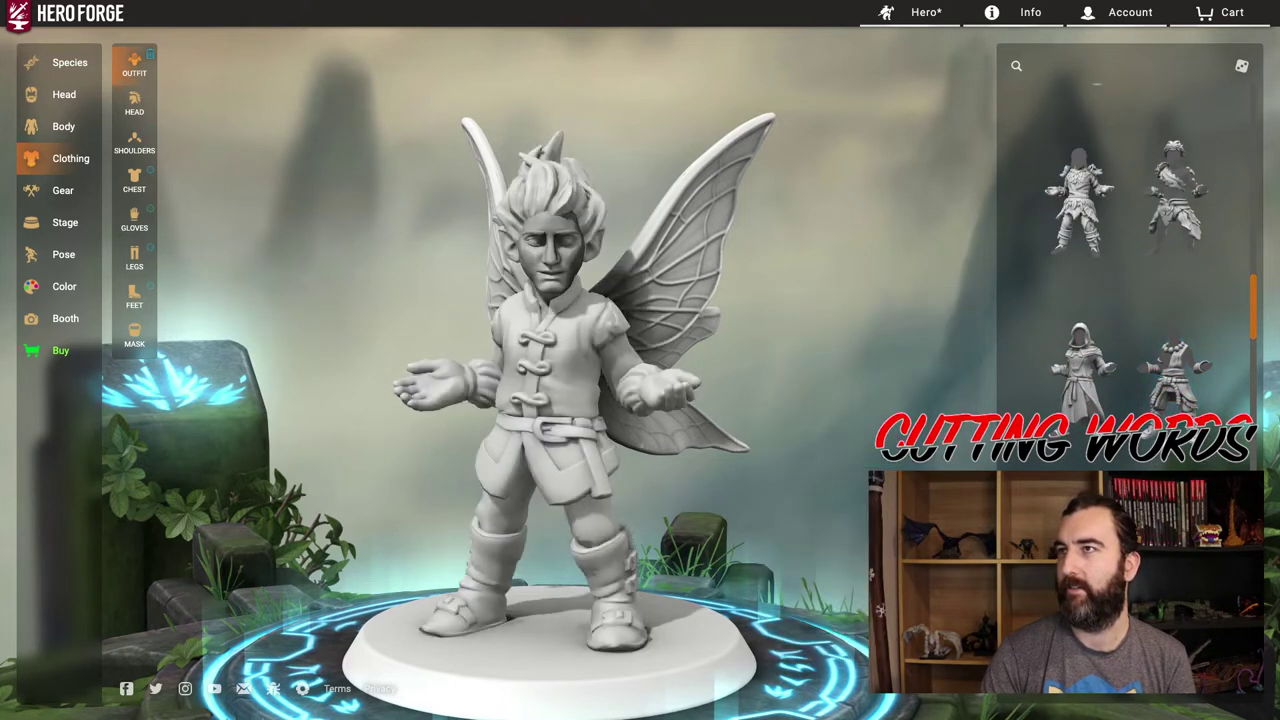
pyautogui.moveTo(1257, 310); pyautogui.dragTo(1253, 372)
pyautogui.click(1195, 338)
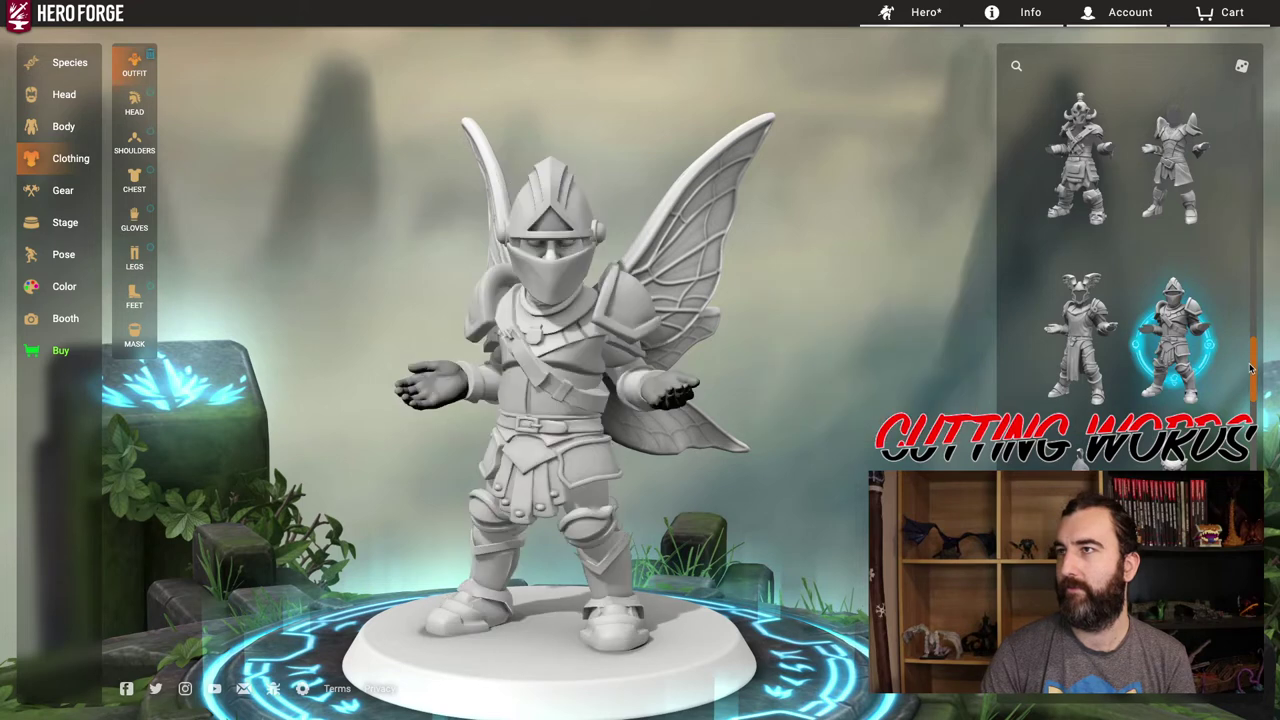
# Dress the halfling in the outfit with a long open coat, belted trousers and boots.
pyautogui.moveTo(1253, 378); pyautogui.dragTo(1251, 408)
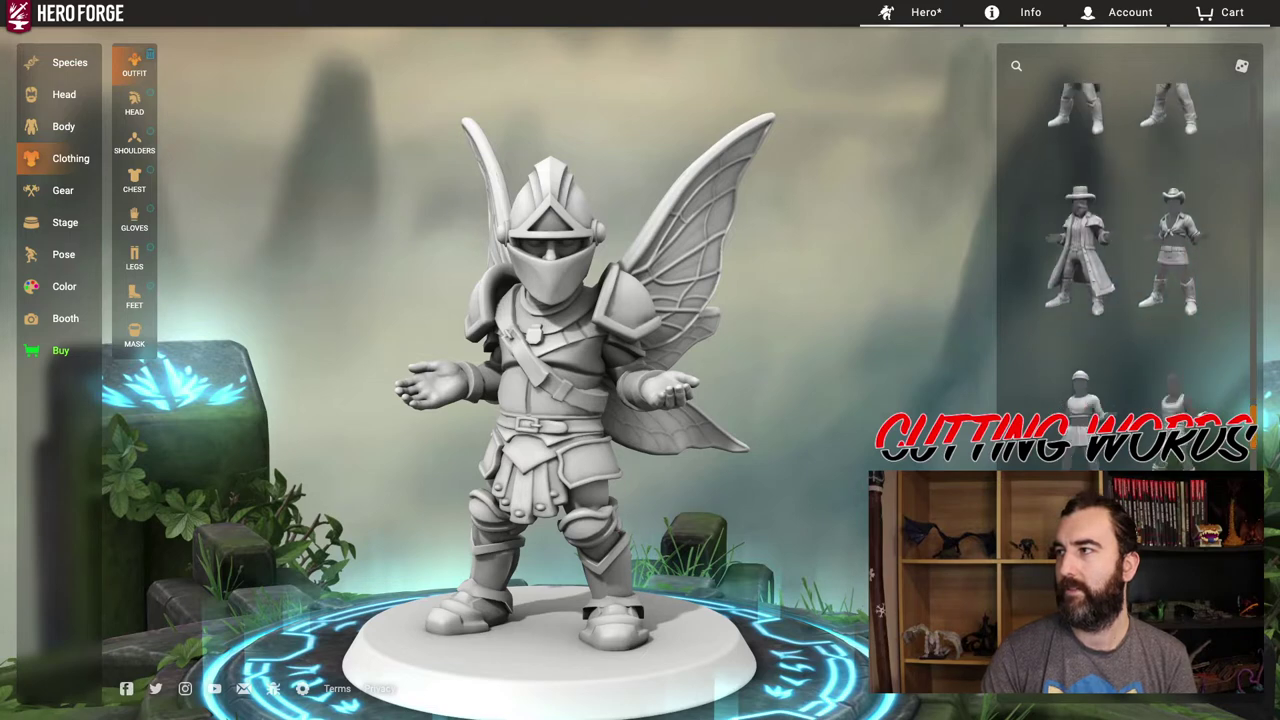
pyautogui.moveTo(1251, 474); pyautogui.dragTo(1242, 703)
pyautogui.scroll(-3, 1242, 702)
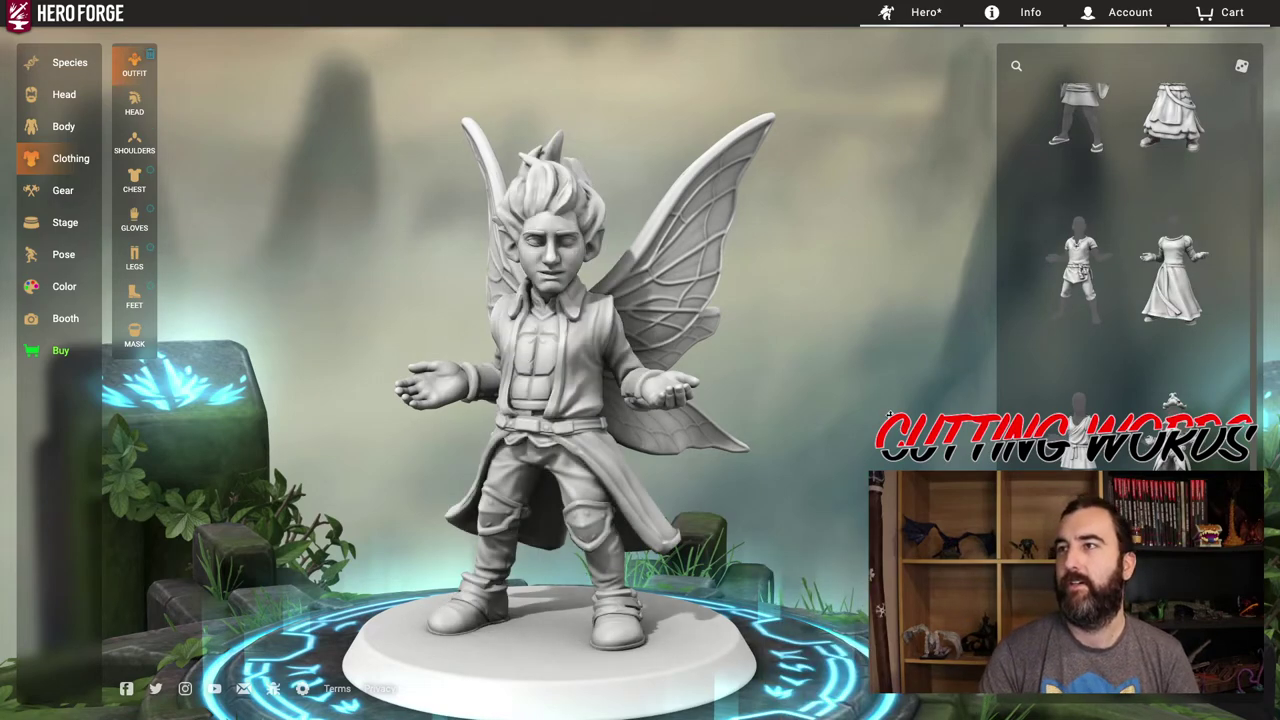
pyautogui.moveTo(889, 413)
pyautogui.mouseDown()
pyautogui.moveTo(714, 455)
pyautogui.moveTo(650, 395)
pyautogui.moveTo(735, 430)
pyautogui.moveTo(925, 412)
pyautogui.moveTo(857, 418)
pyautogui.moveTo(879, 411)
pyautogui.mouseUp()
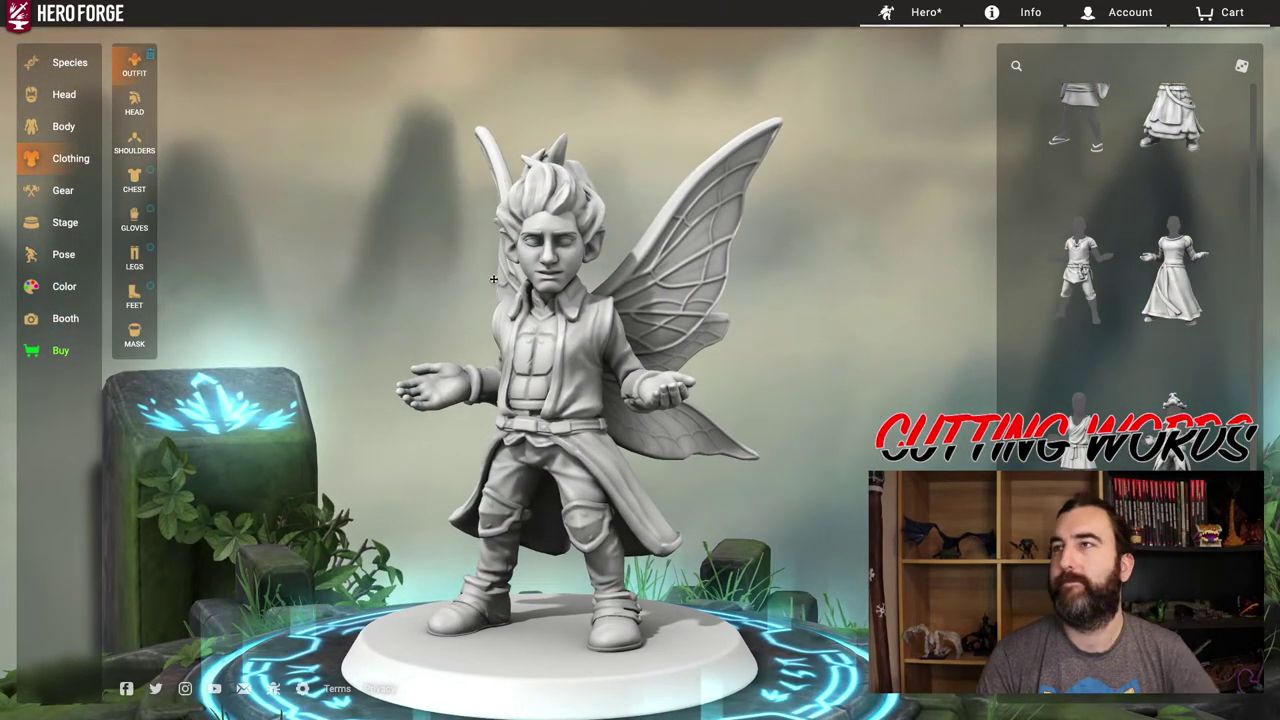
# Try the crystal-spiked crown on the halfling's head and take it off again.
pyautogui.click(134, 102)
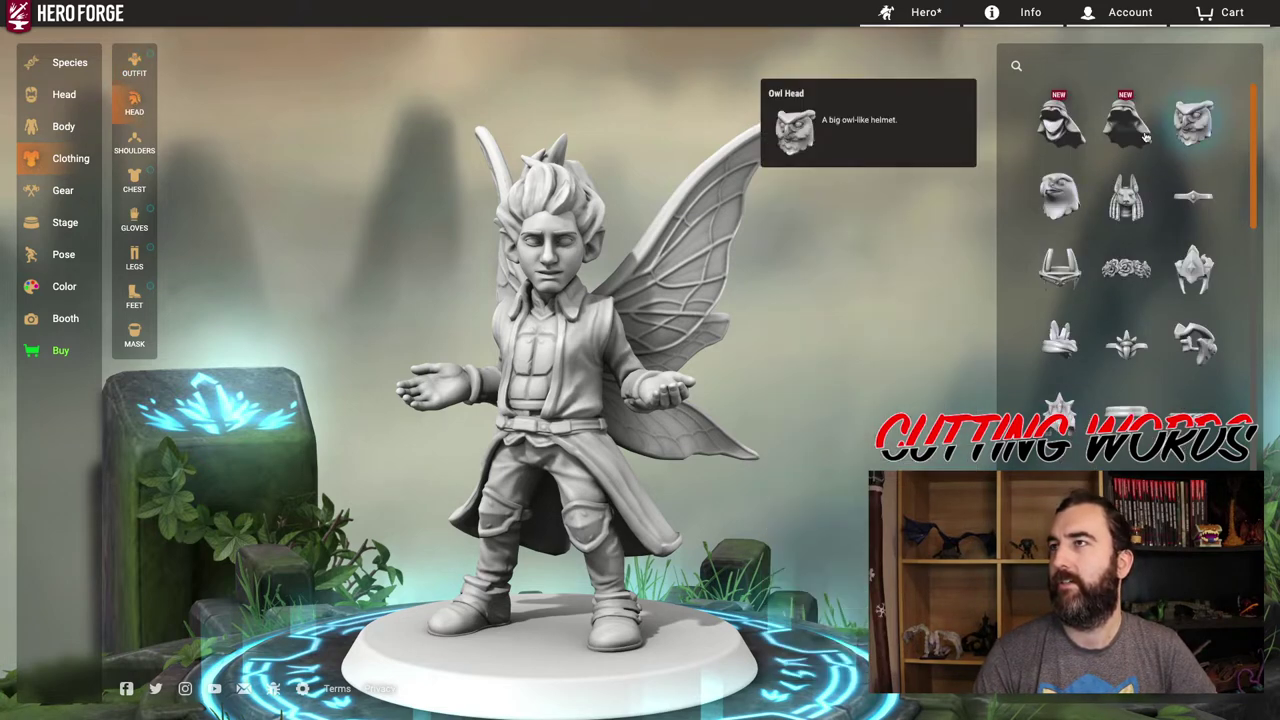
pyautogui.click(1059, 562)
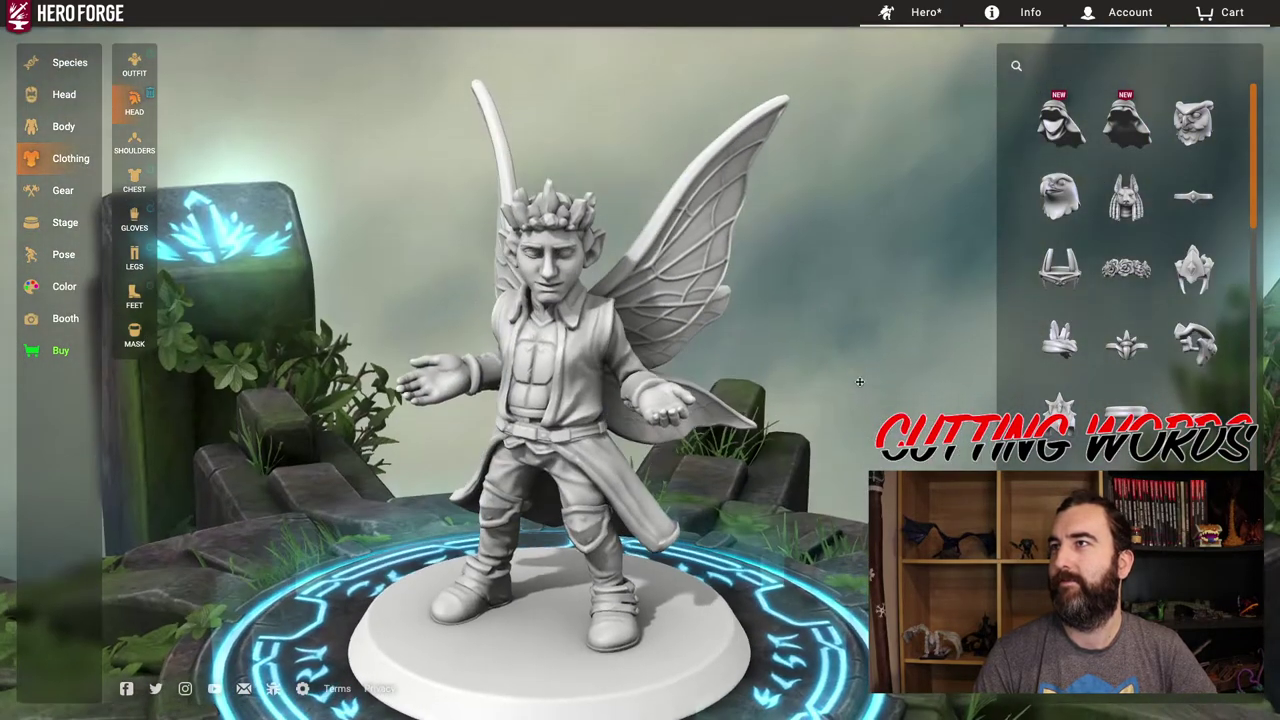
pyautogui.click(1059, 562)
pyautogui.moveTo(830, 355); pyautogui.dragTo(965, 340)
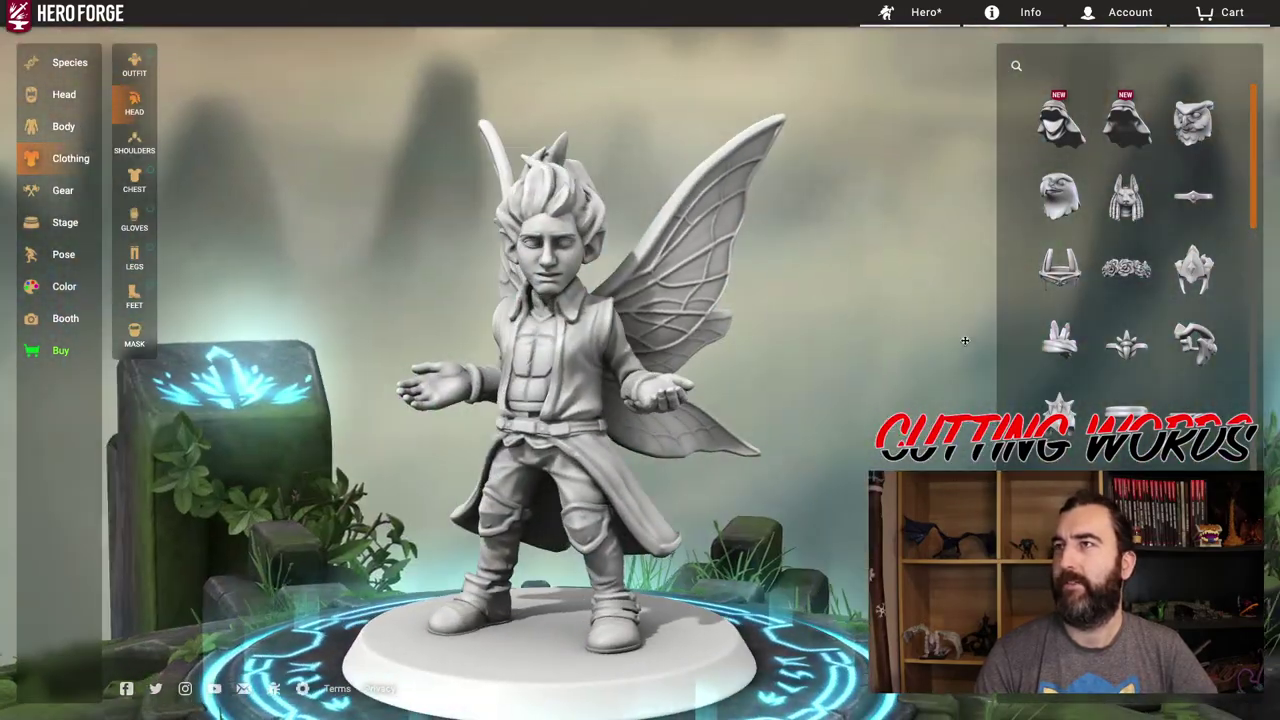
# Look through the shoulder, chest, neck, glove, leg, footwear and mask clothing options for the halfling.
pyautogui.click(128, 142)
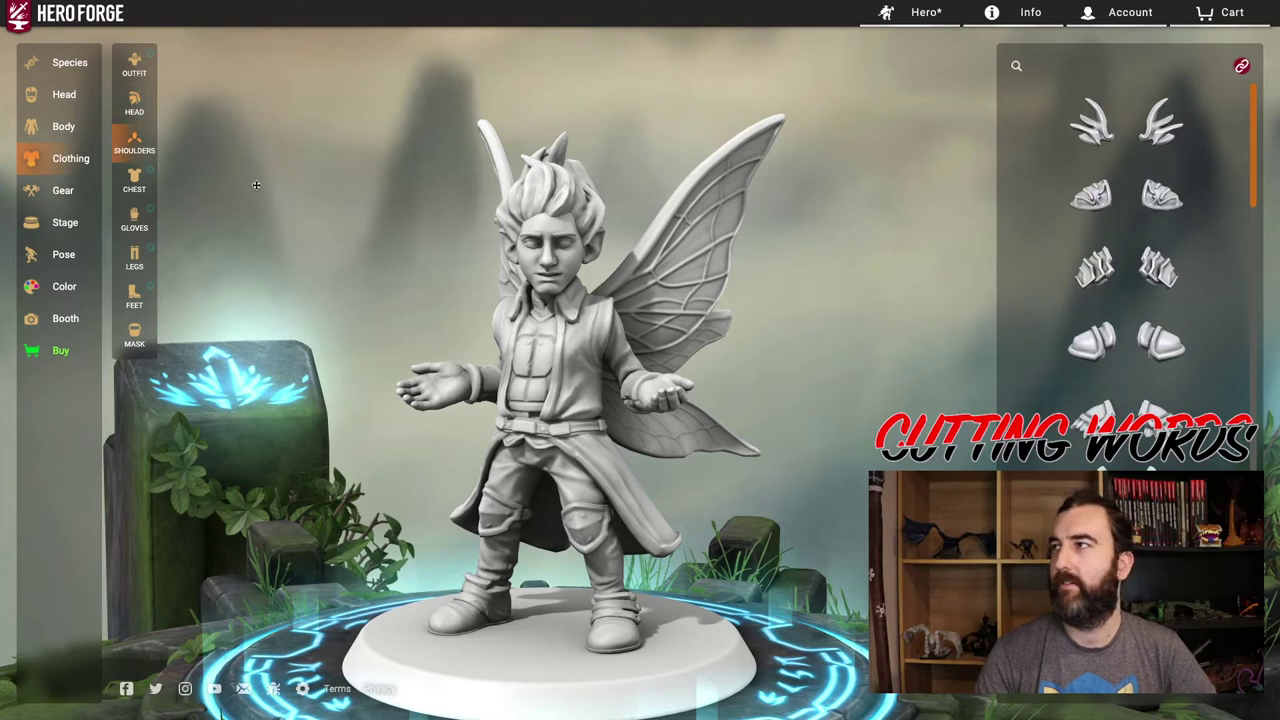
pyautogui.click(150, 190)
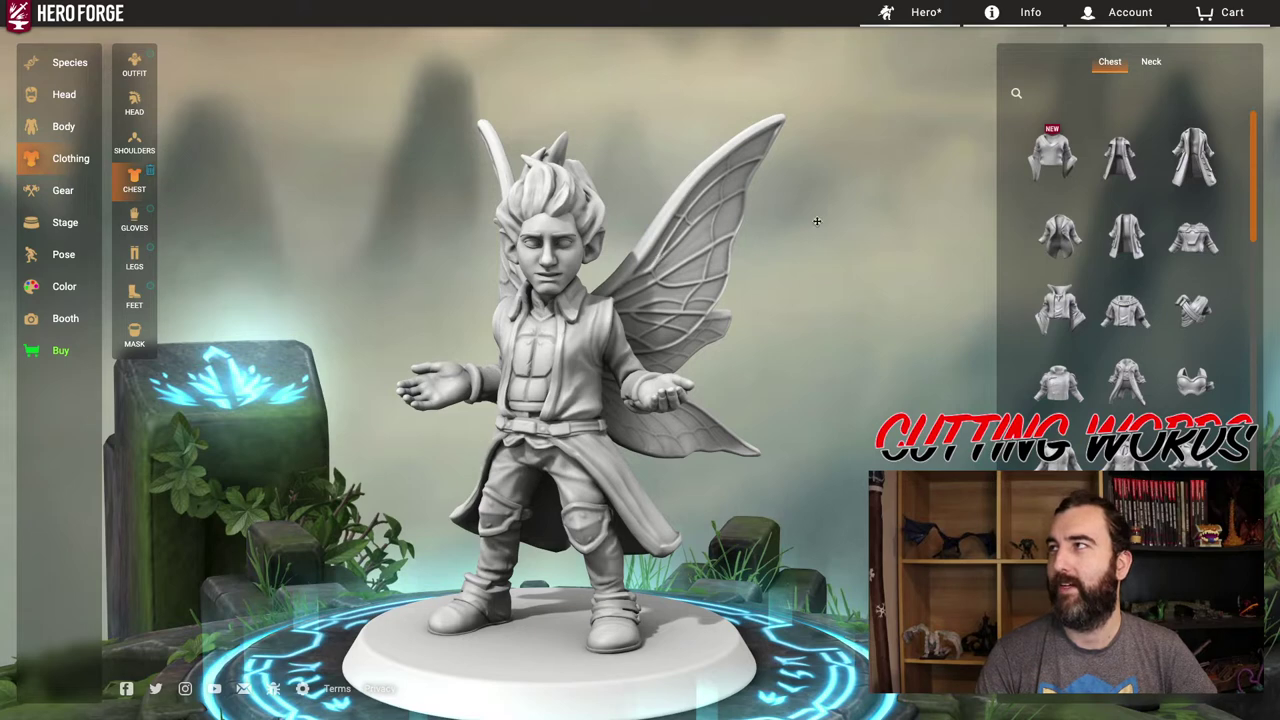
pyautogui.click(1152, 62)
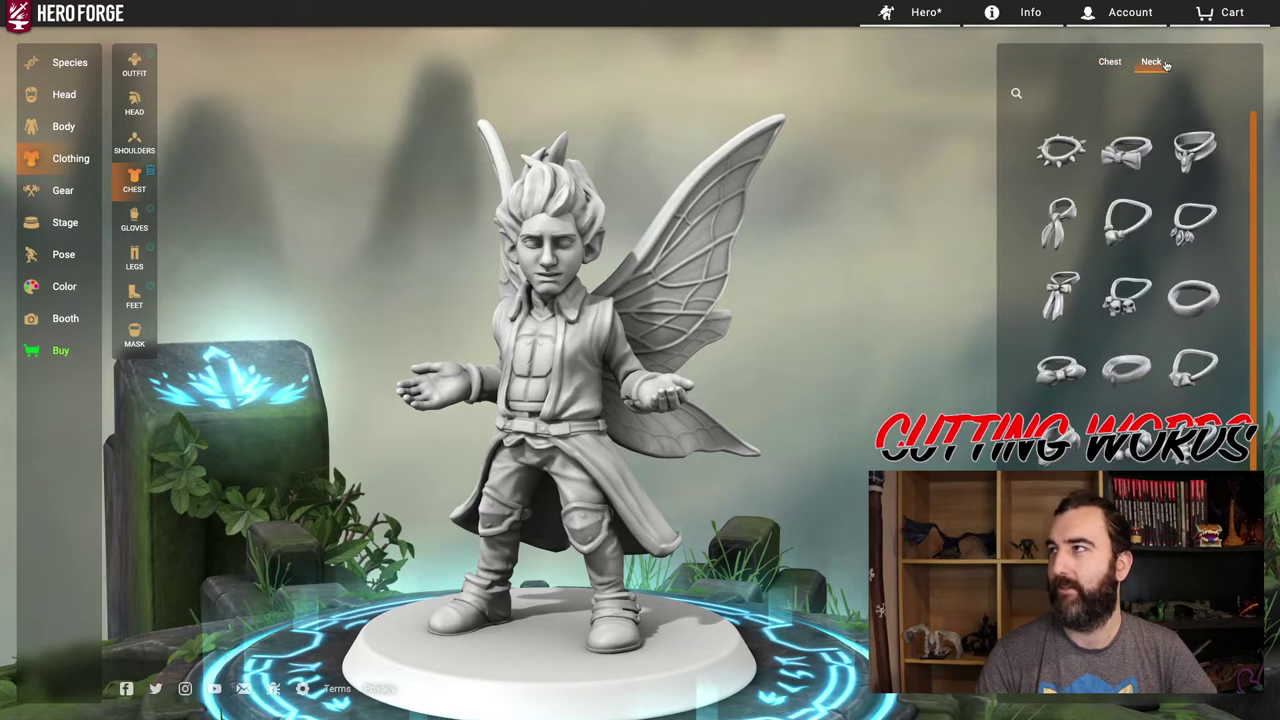
pyautogui.click(1100, 63)
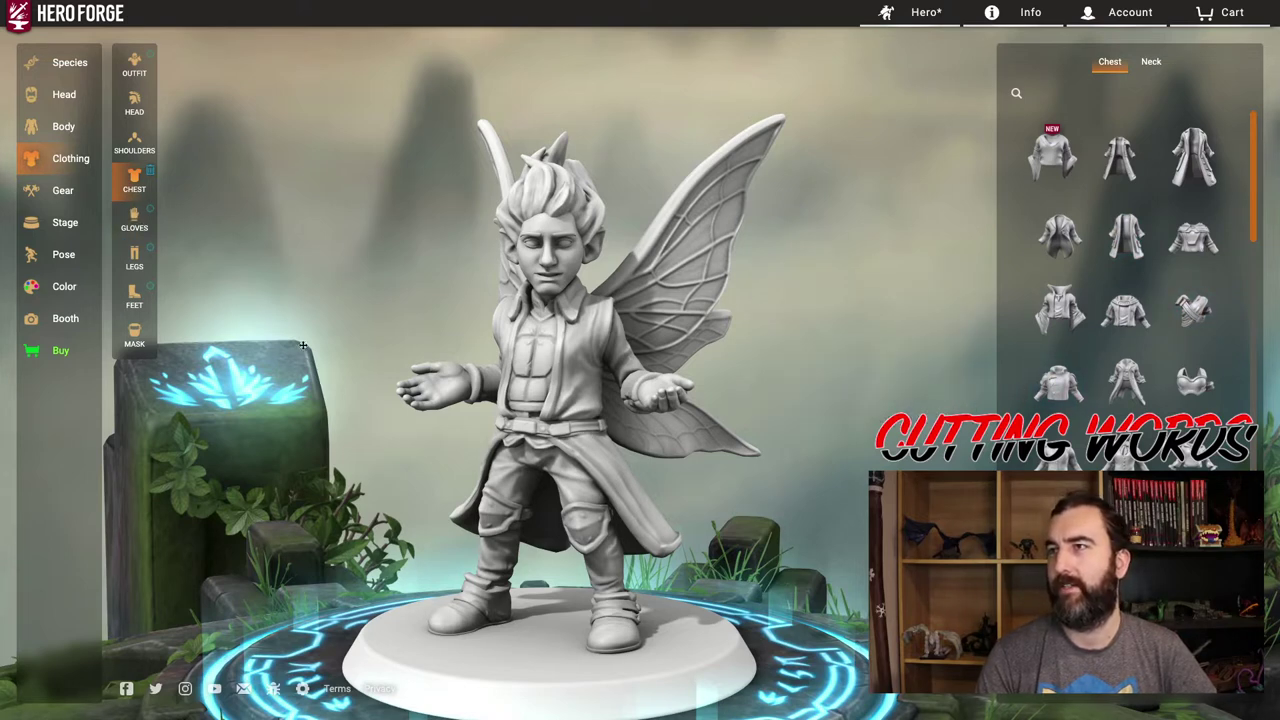
pyautogui.click(155, 232)
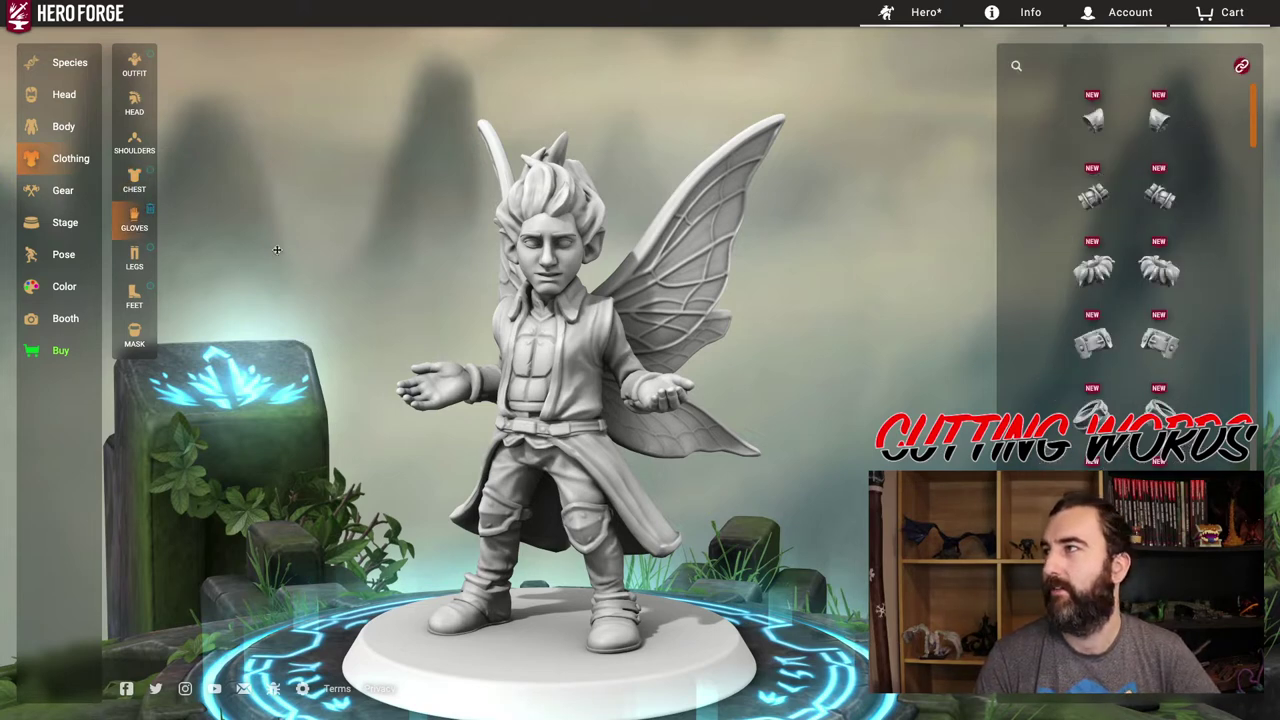
pyautogui.click(134, 258)
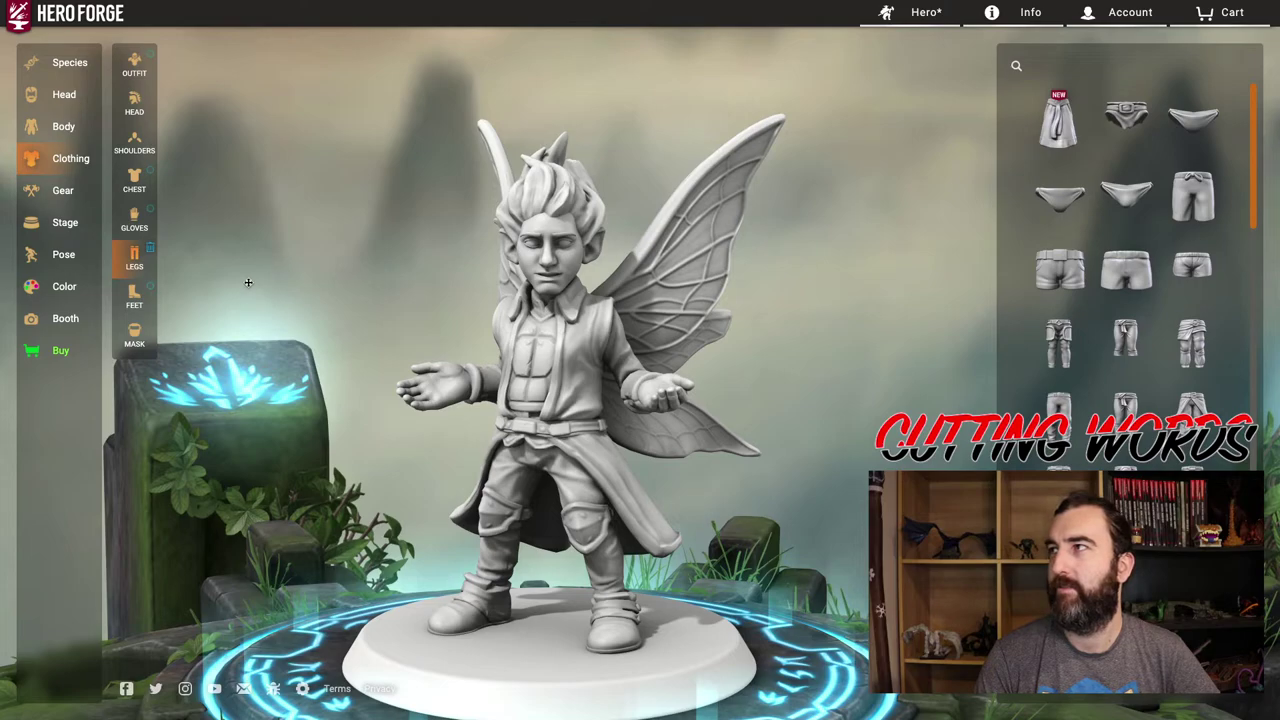
pyautogui.click(133, 296)
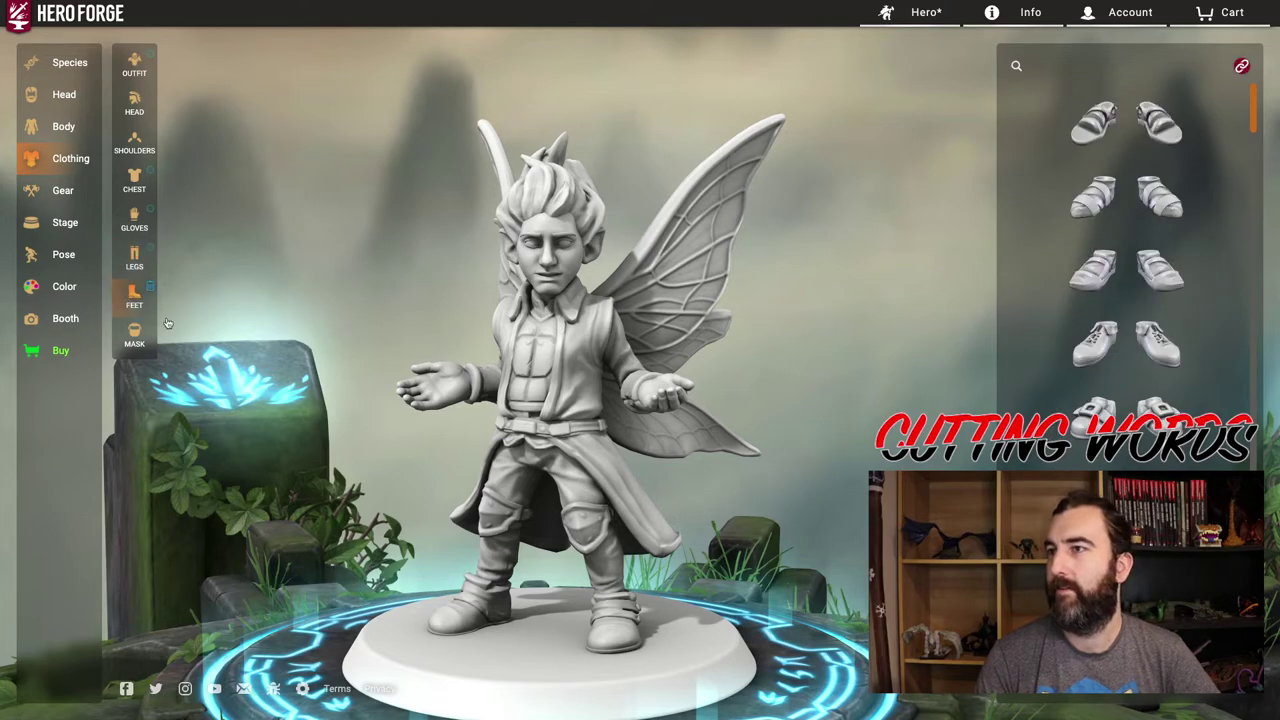
pyautogui.moveTo(370, 400); pyautogui.dragTo(397, 398)
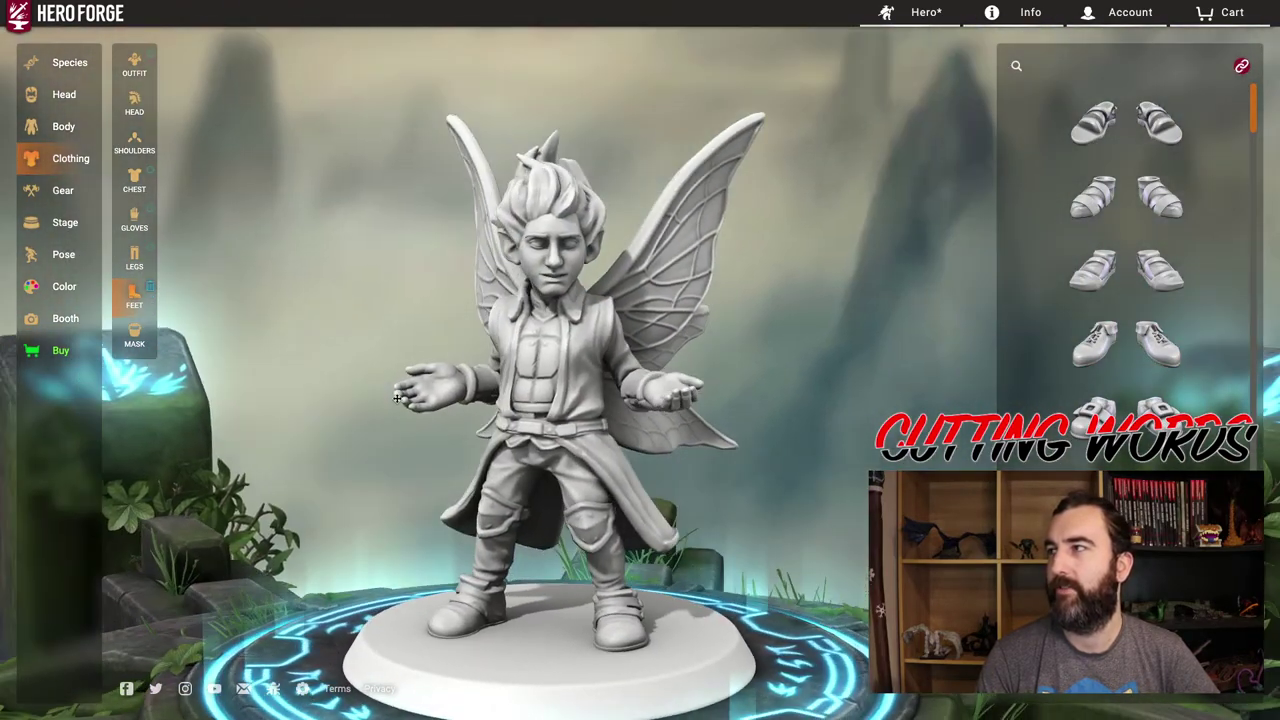
pyautogui.click(135, 337)
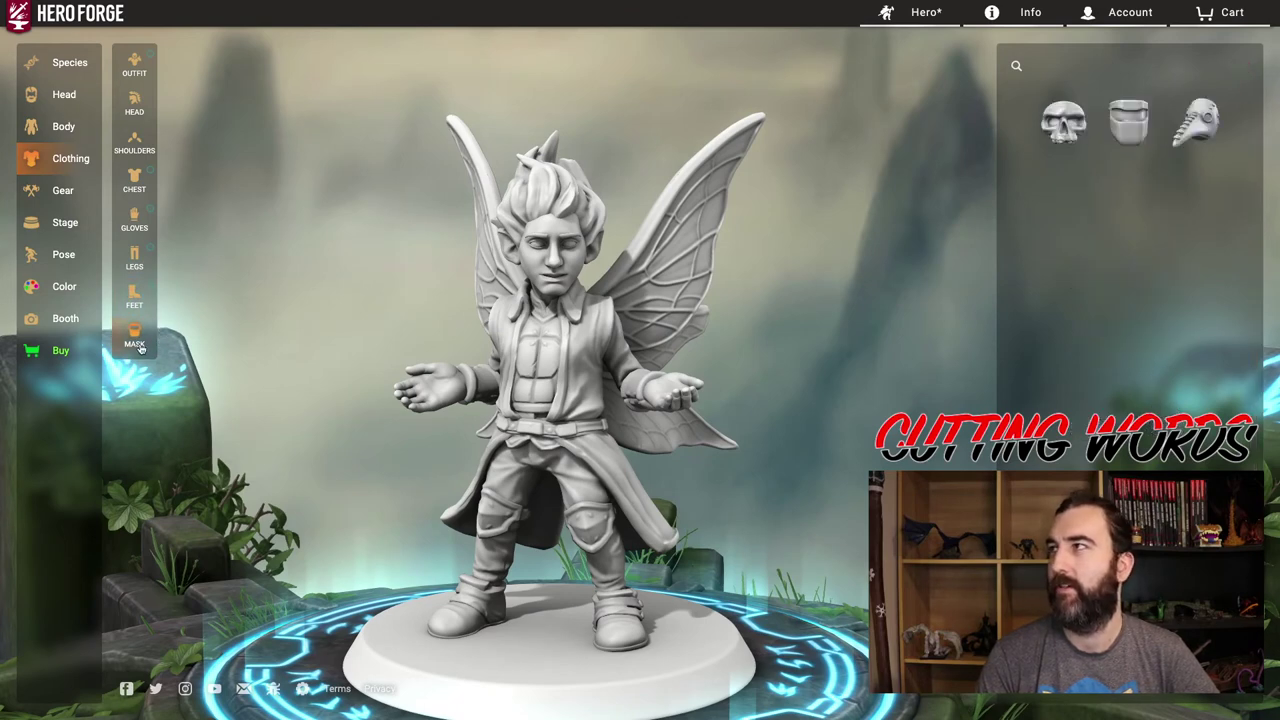
# Browse the sword hand gear and try the broad-bladed short sword and the long-hilted straight sword in the halfling's right hand.
pyautogui.click(50, 190)
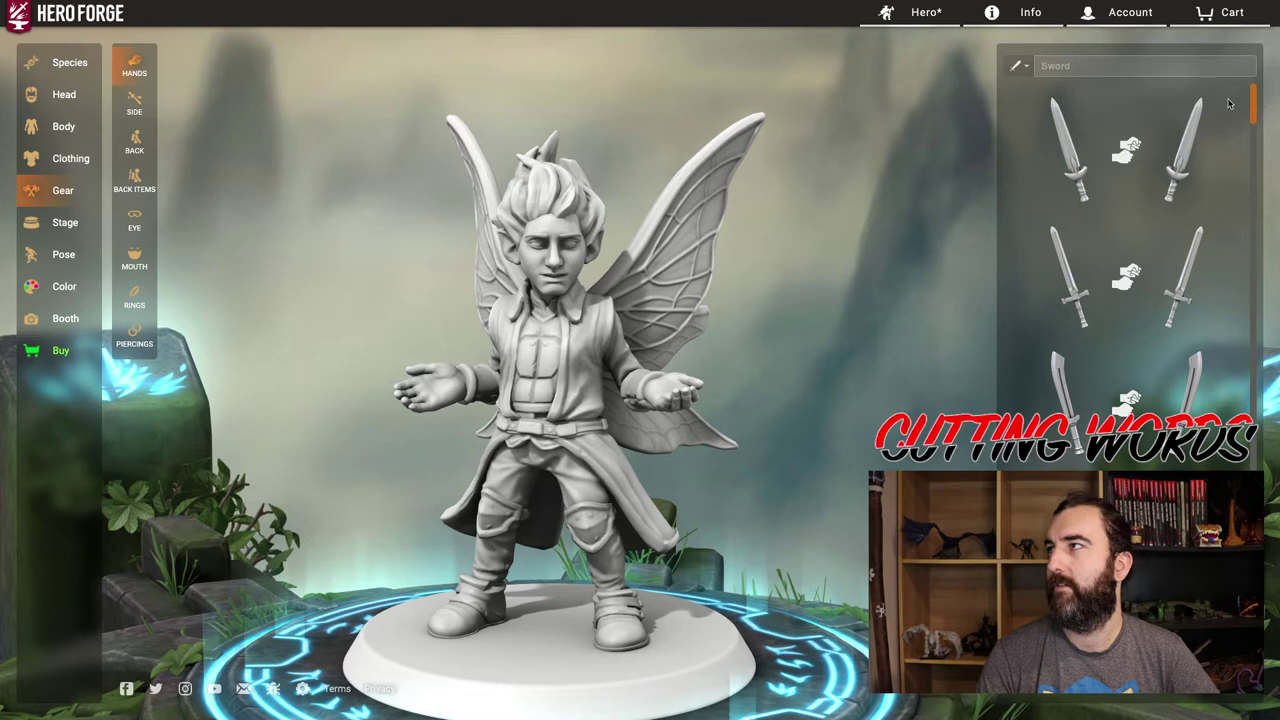
pyautogui.click(1034, 65)
pyautogui.click(1028, 67)
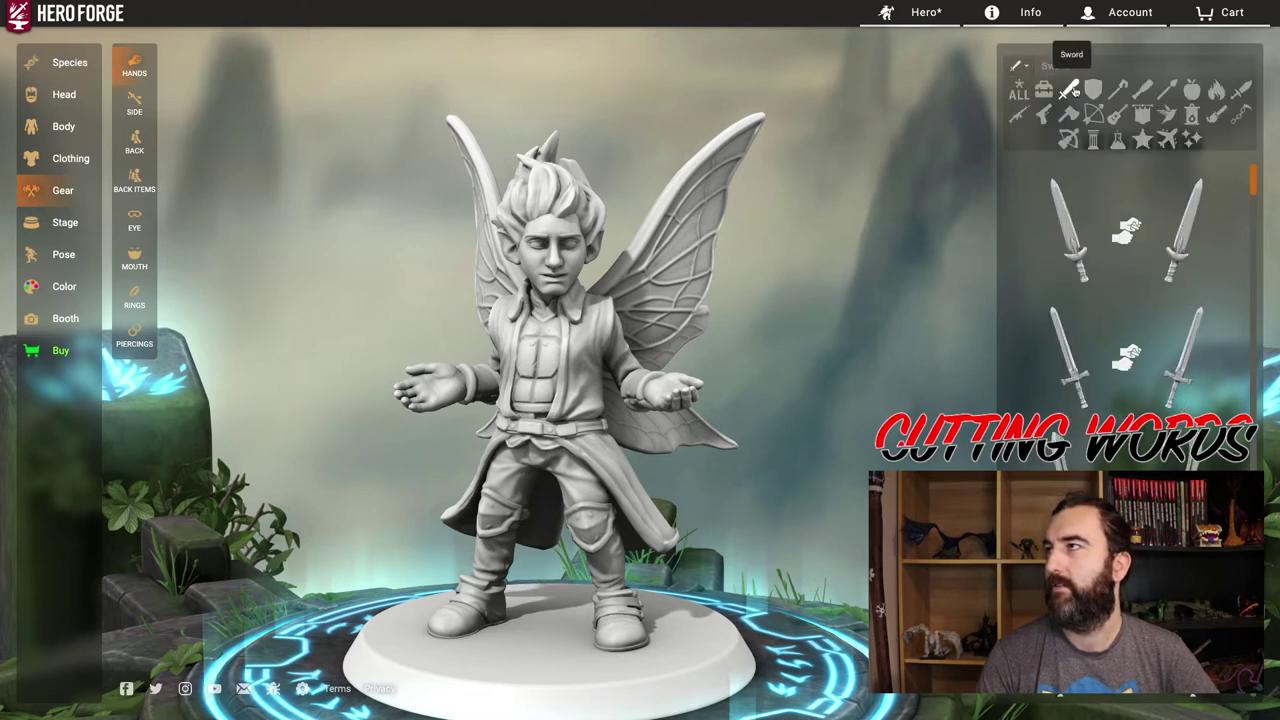
pyautogui.moveTo(1257, 192)
pyautogui.mouseDown()
pyautogui.moveTo(1251, 298)
pyautogui.moveTo(1253, 190)
pyautogui.mouseUp()
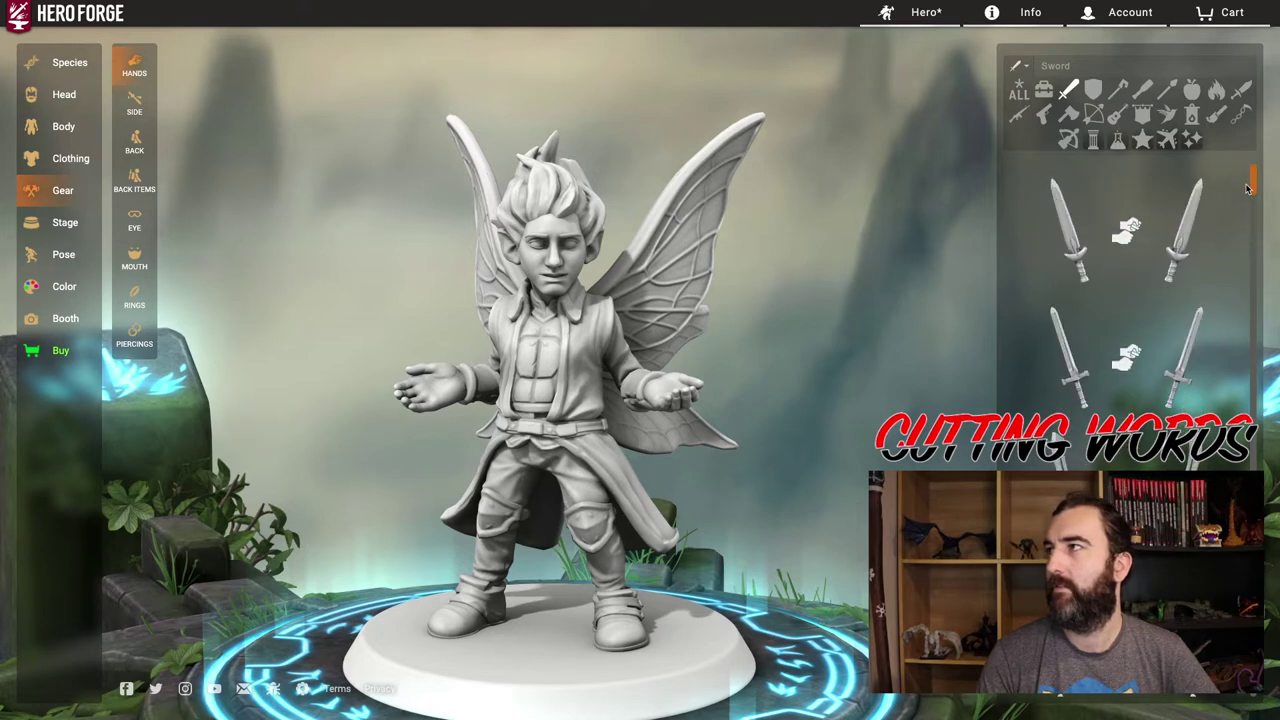
pyautogui.click(1072, 215)
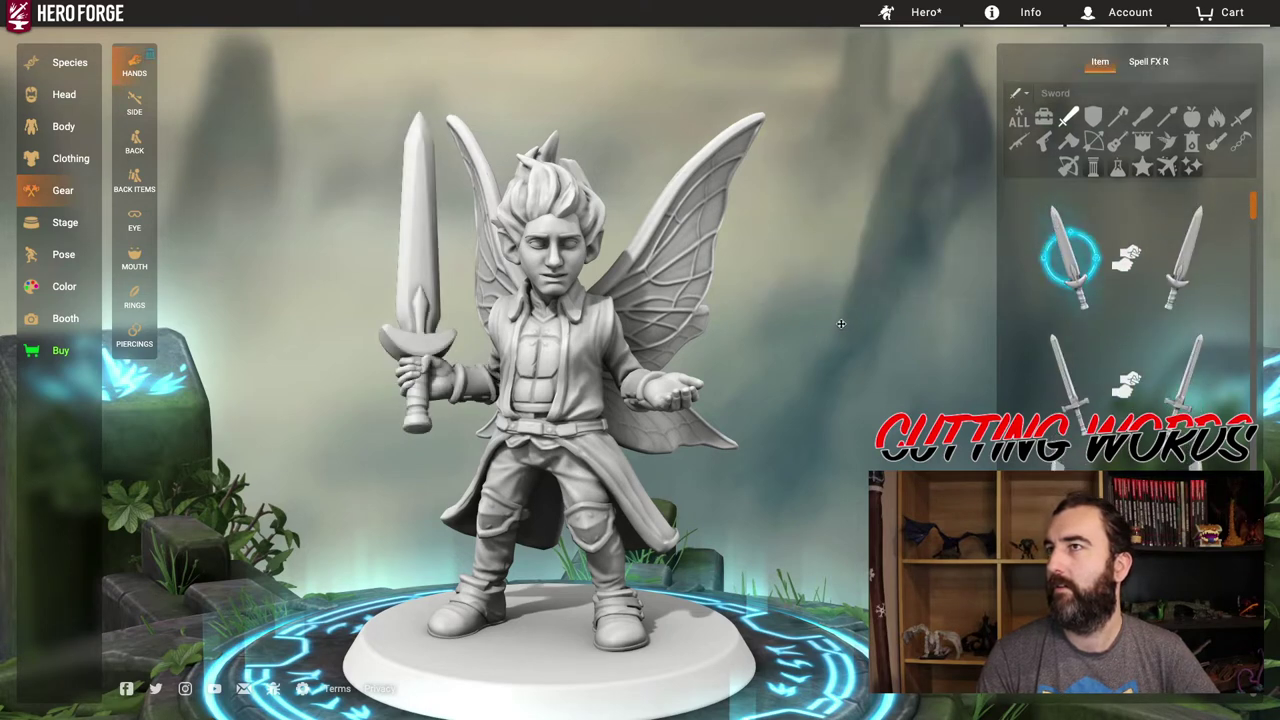
pyautogui.click(1063, 376)
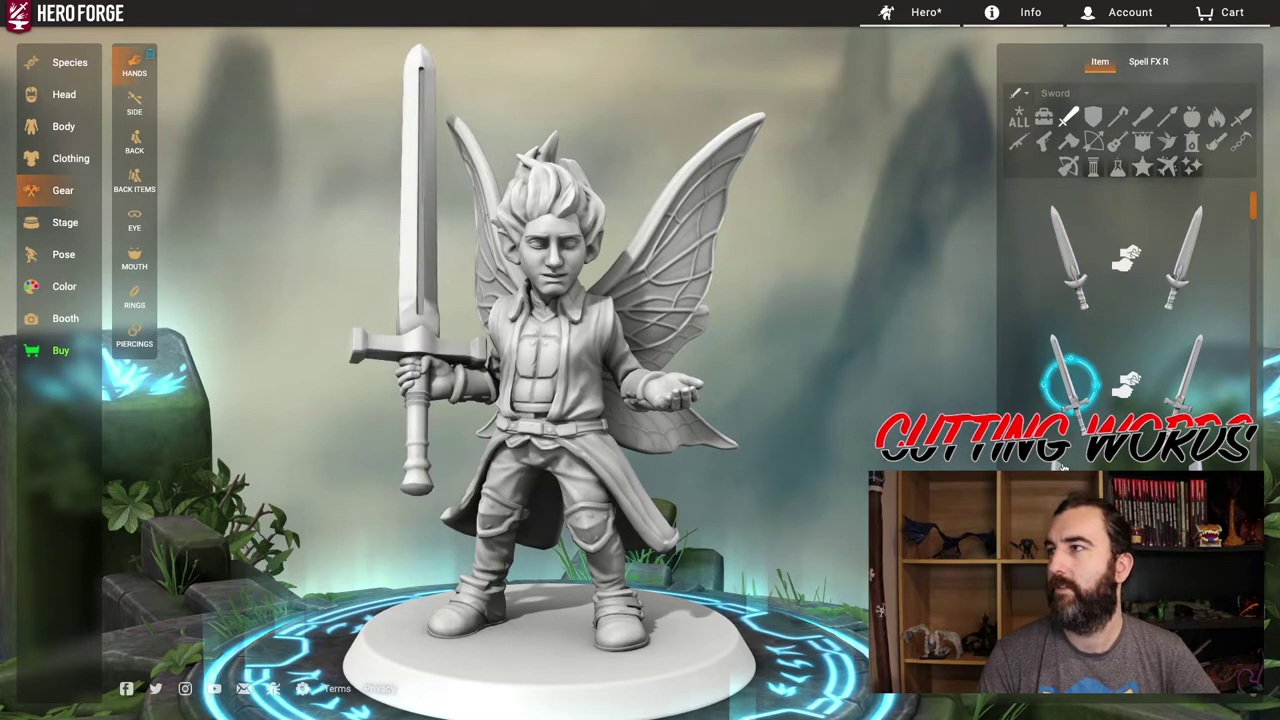
# Try the straight sword with a round pommel and the curved sabre in the halfling's right hand.
pyautogui.click(1065, 465)
pyautogui.scroll(-1, 1065, 465)
pyautogui.click(1065, 570)
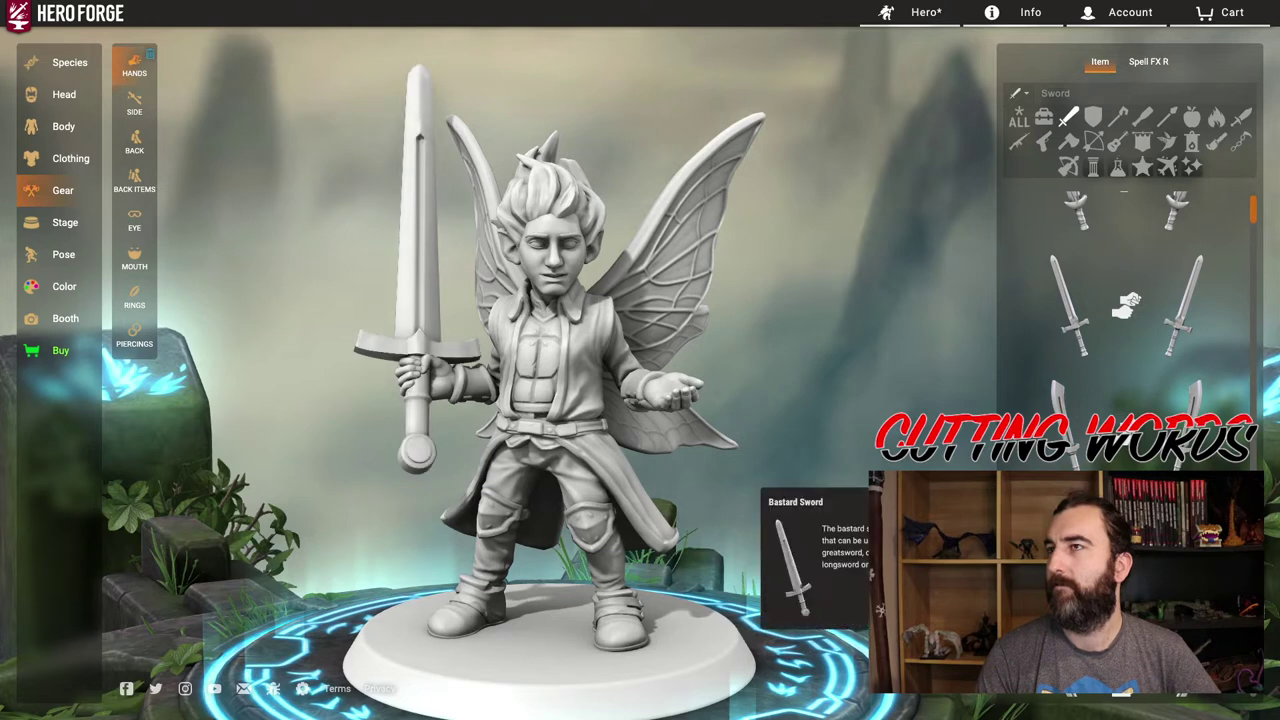
pyautogui.scroll(-1, 1065, 570)
pyautogui.click(1065, 575)
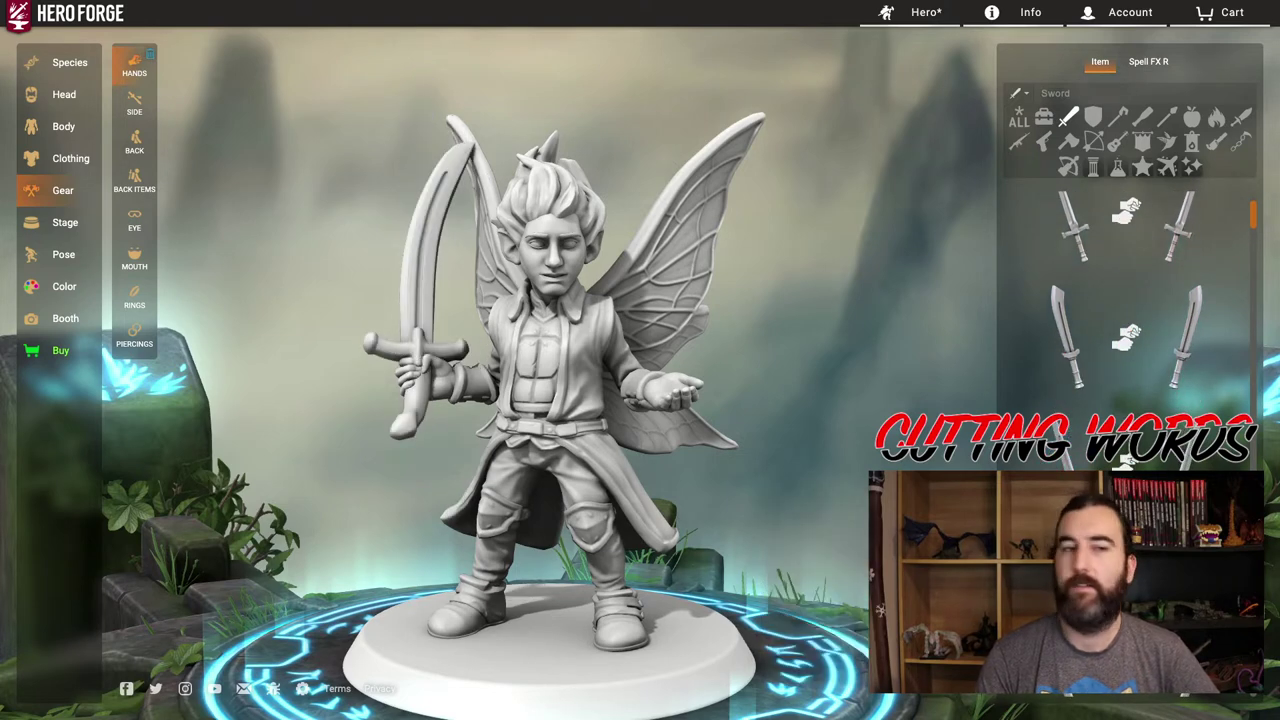
# Try the Rapier and the katana in the halfling's right hand.
pyautogui.scroll(-1, 1065, 575)
pyautogui.click(1065, 640)
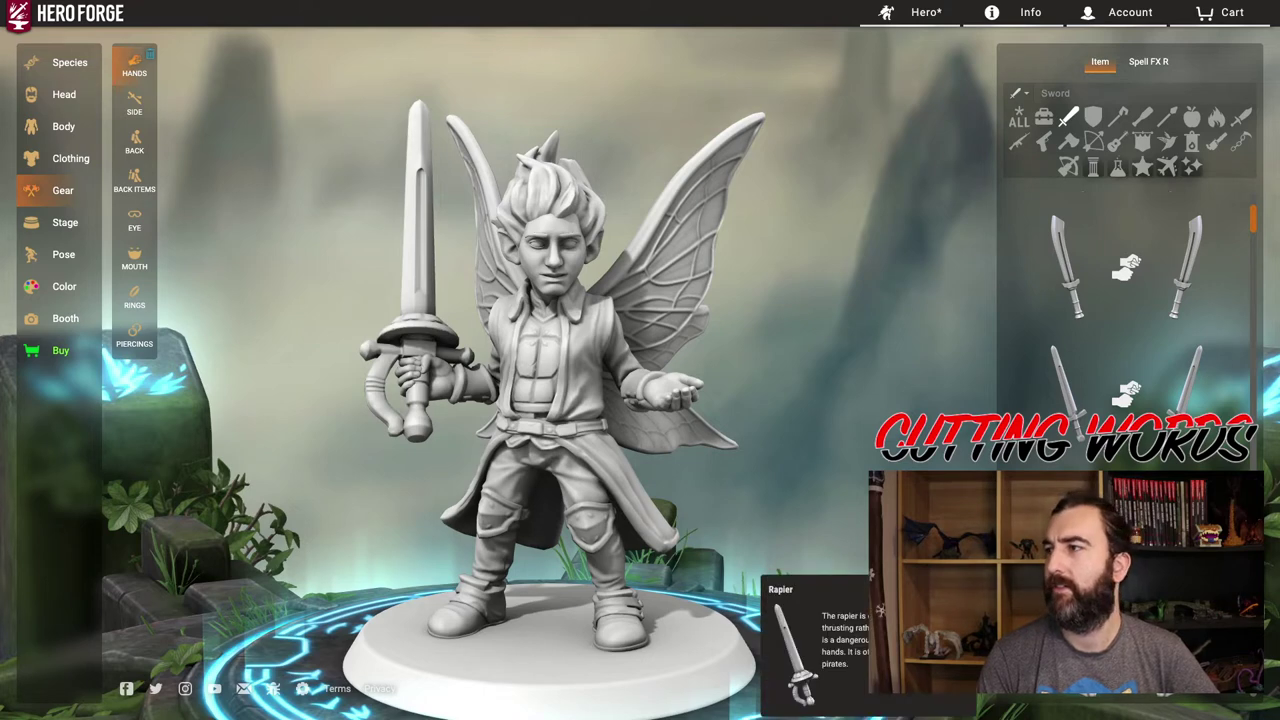
pyautogui.scroll(-2, 1065, 620)
pyautogui.click(1065, 620)
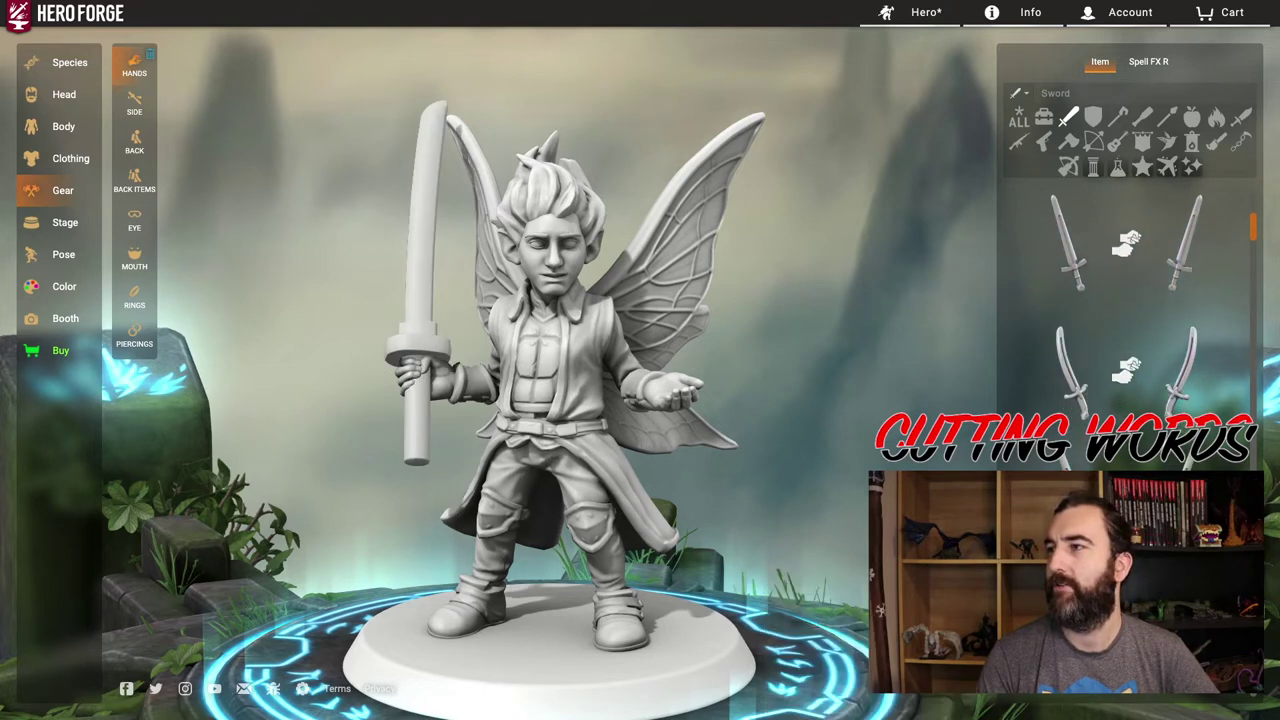
# Try the Orcish Blade Two Handed on the halfling and remove it again.
pyautogui.scroll(-1, 1125, 300)
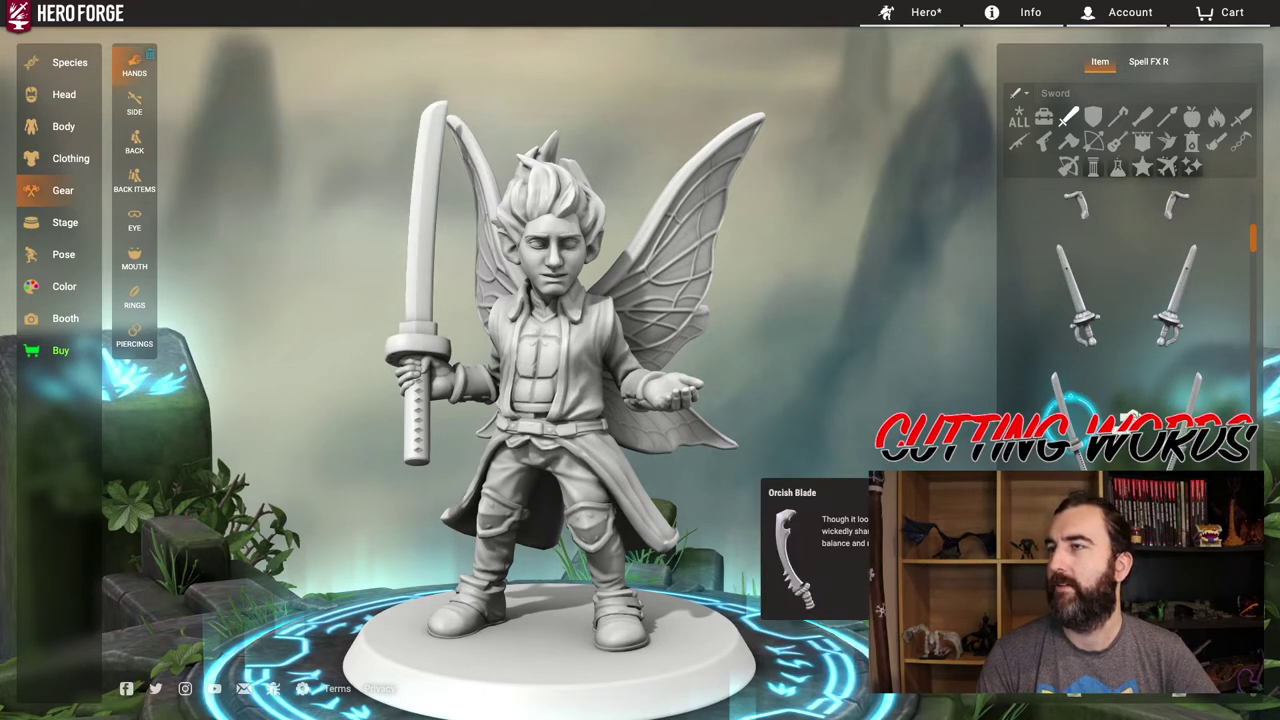
pyautogui.scroll(-1, 1130, 400)
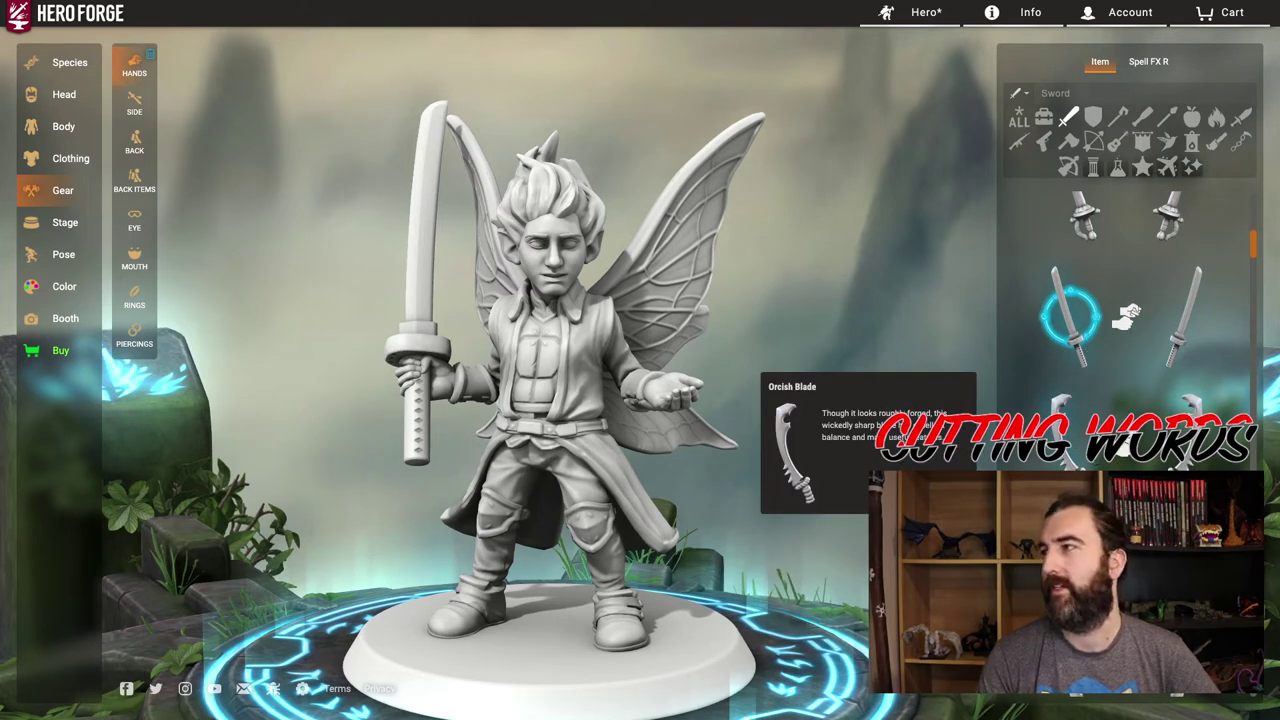
pyautogui.click(1127, 318)
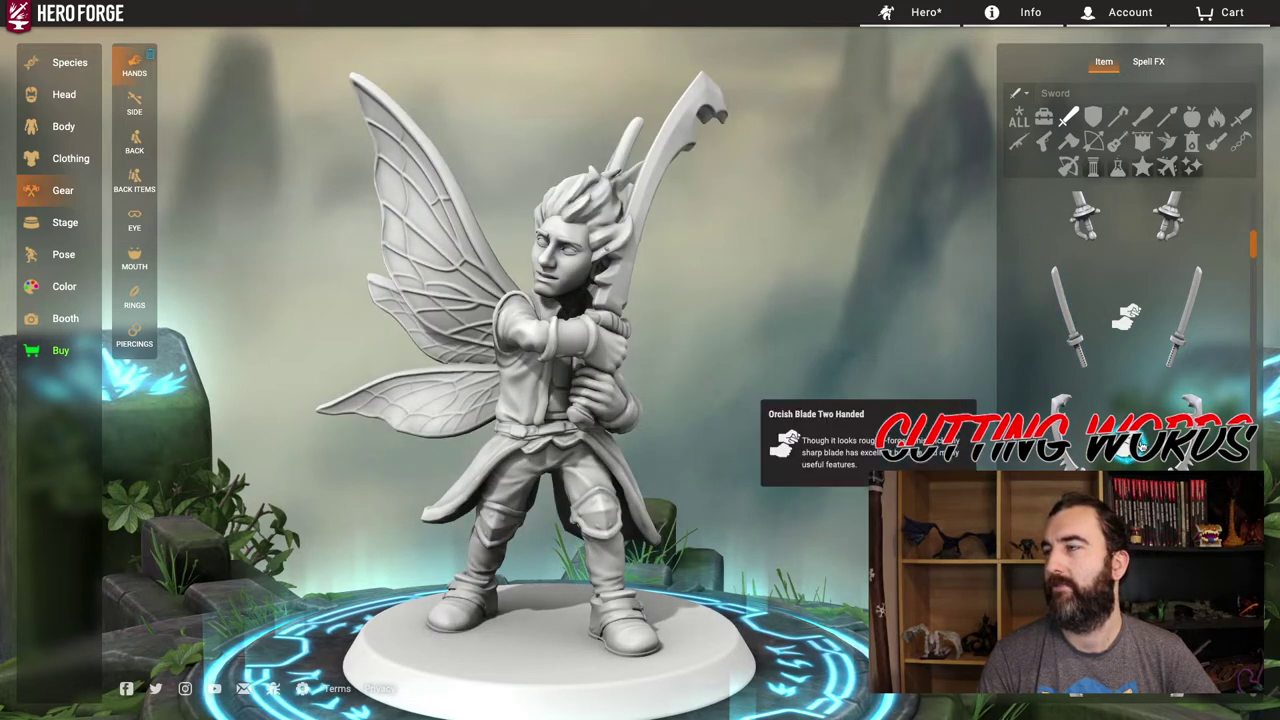
pyautogui.click(1140, 445)
# Try the sickle-shaped curved sword in the halfling's right hand.
pyautogui.scroll(-1, 1140, 445)
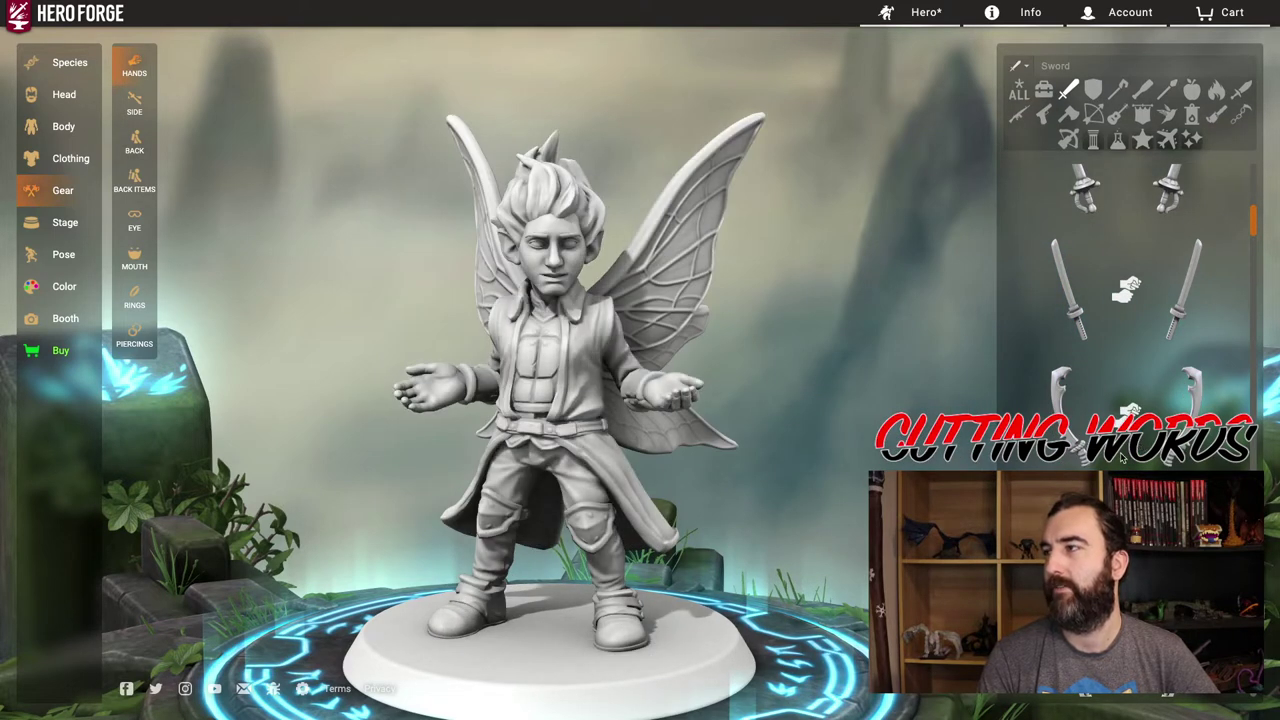
pyautogui.scroll(-2, 1120, 457)
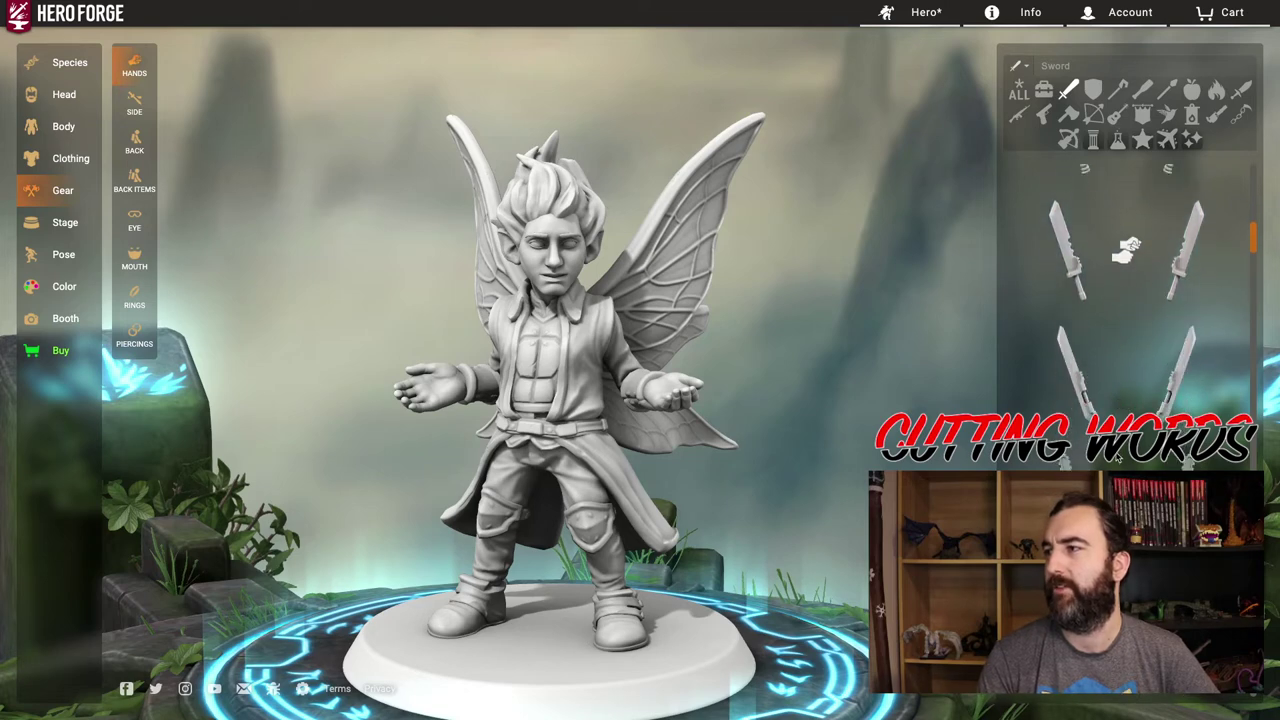
pyautogui.scroll(-3, 1128, 250)
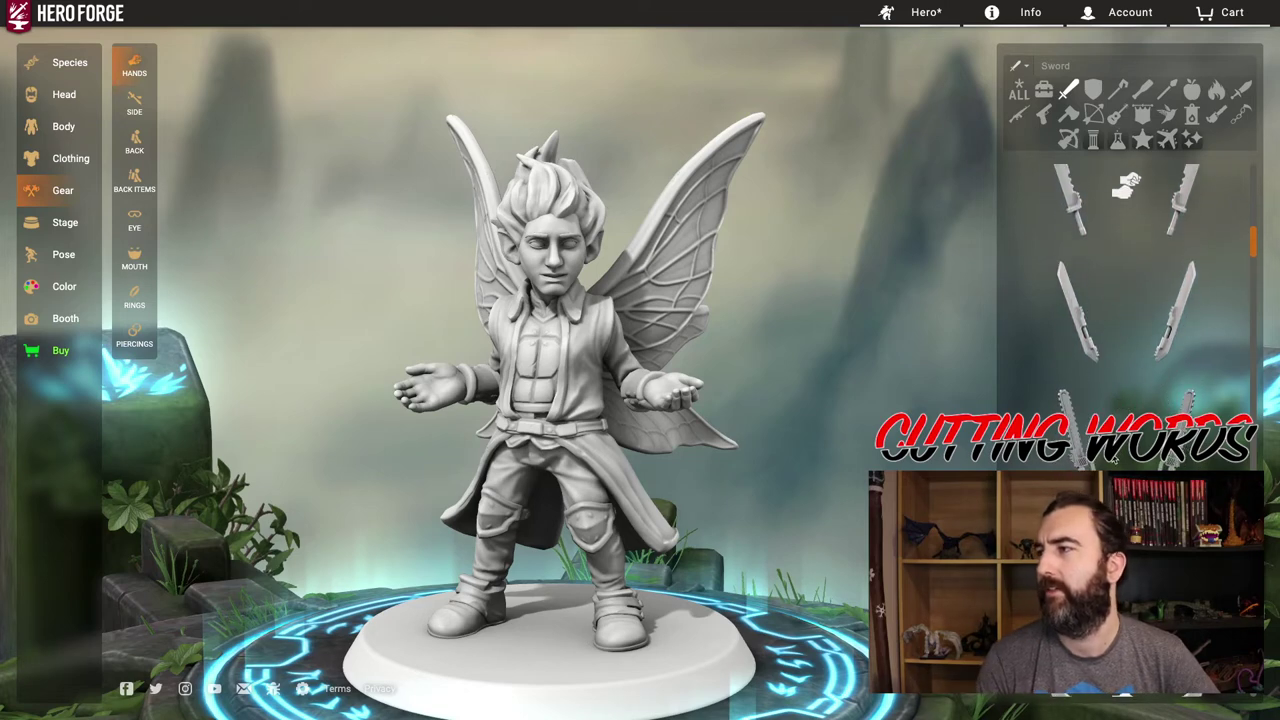
pyautogui.click(1127, 362)
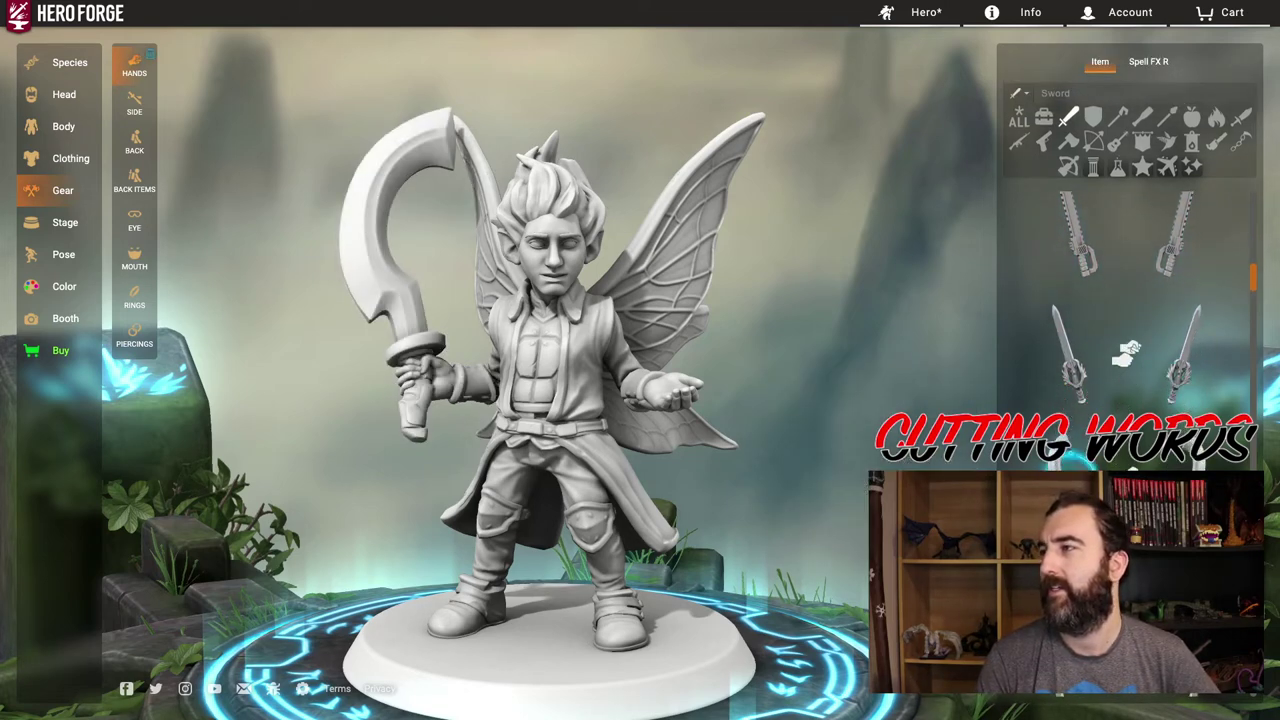
# Try the Cutlass and the curved sword with a notched tip and wrapped grip in the halfling's right hand.
pyautogui.scroll(-4, 1128, 352)
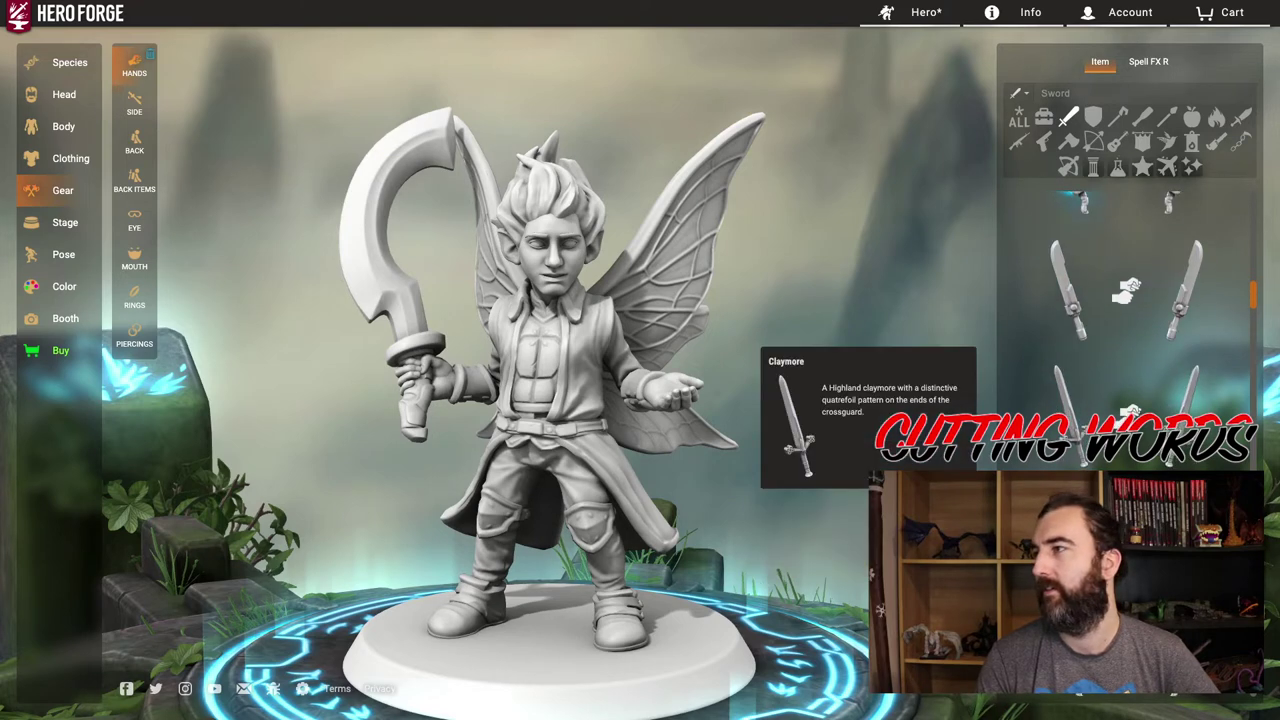
pyautogui.scroll(-3, 1128, 352)
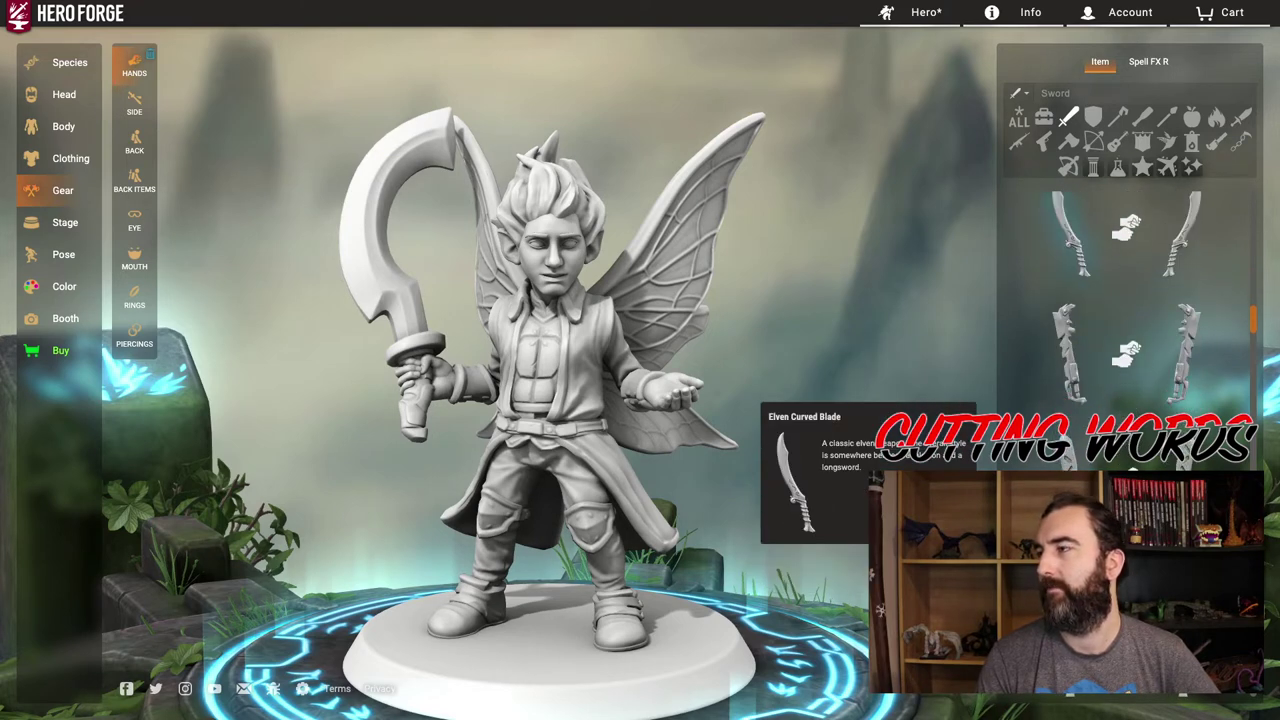
pyautogui.scroll(-3, 1128, 352)
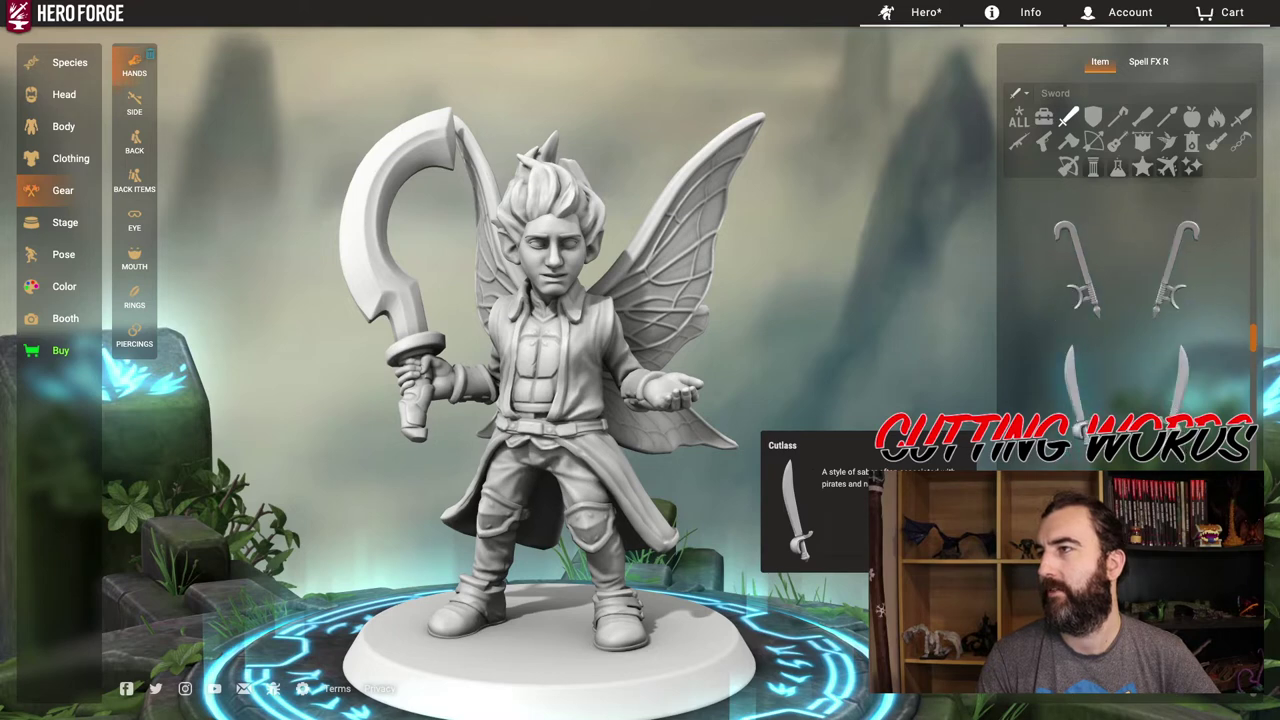
pyautogui.click(1100, 456)
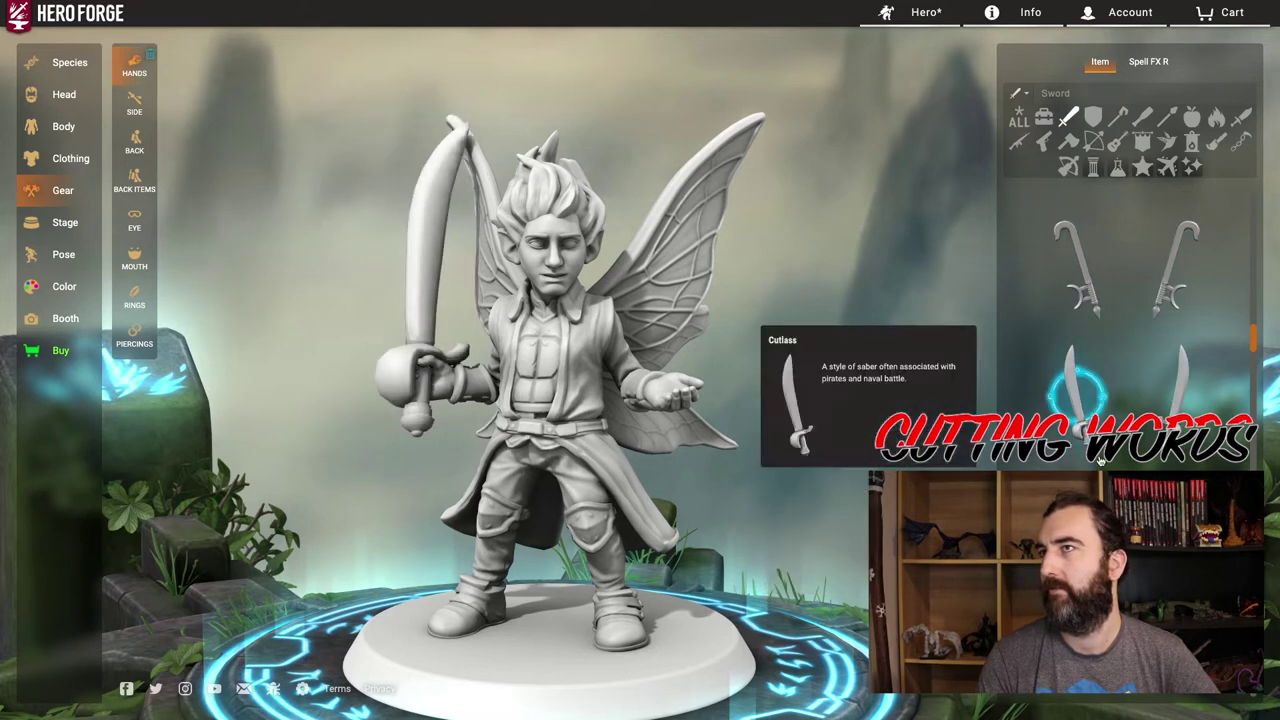
pyautogui.scroll(-1, 1100, 456)
pyautogui.click(1065, 360)
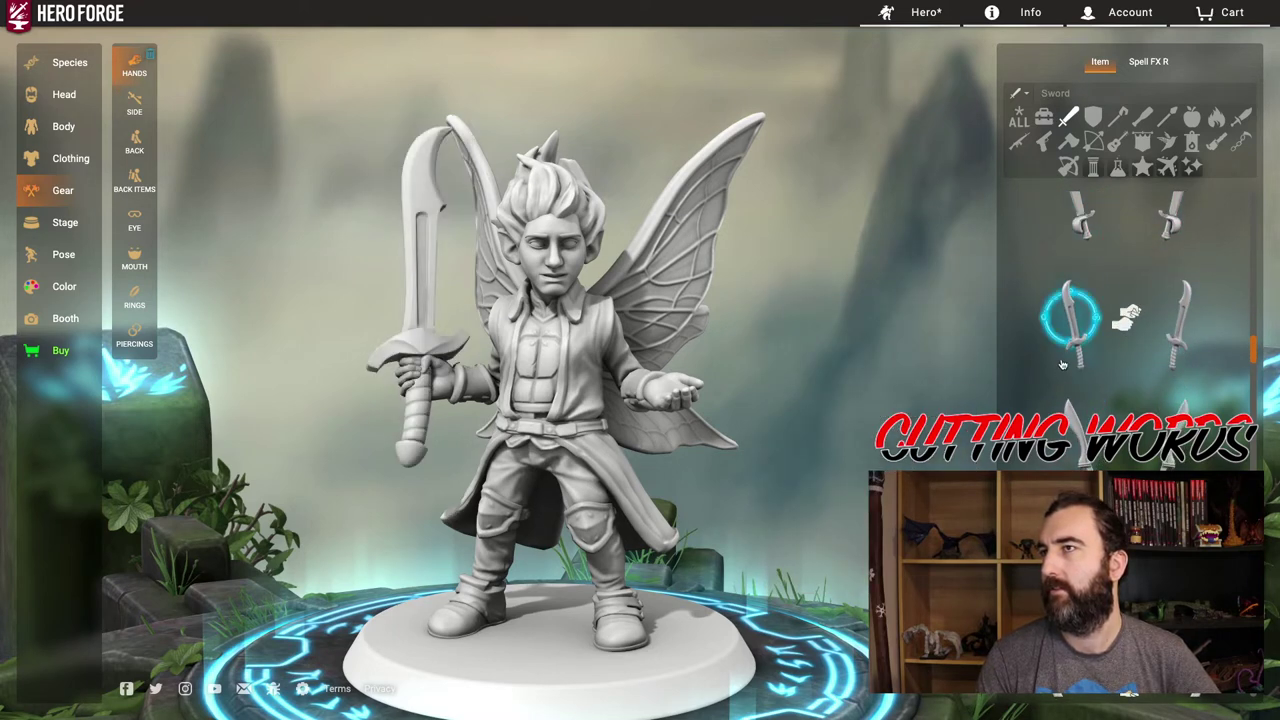
# Equip the halfling's right hand with the long, slender, strongly curved sword with a small crossguard.
pyautogui.moveTo(1063, 364)
pyautogui.scroll(-1, 1108, 464)
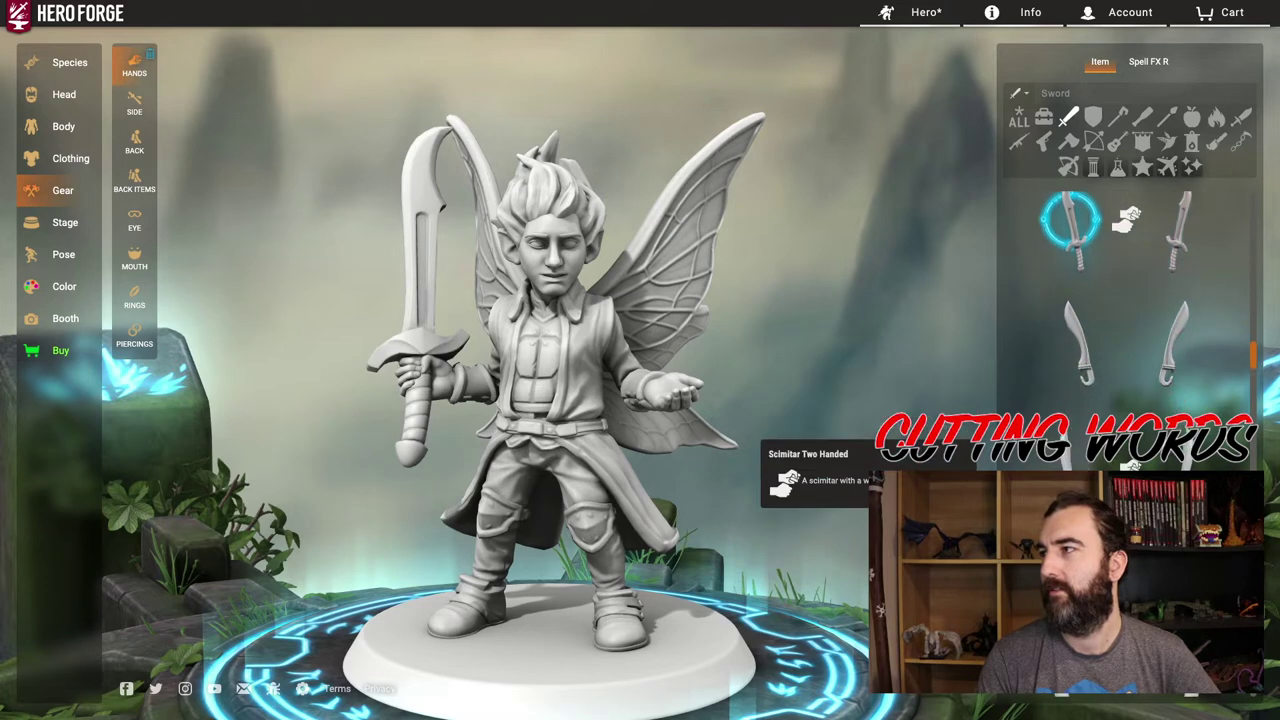
pyautogui.scroll(-1, 1120, 465)
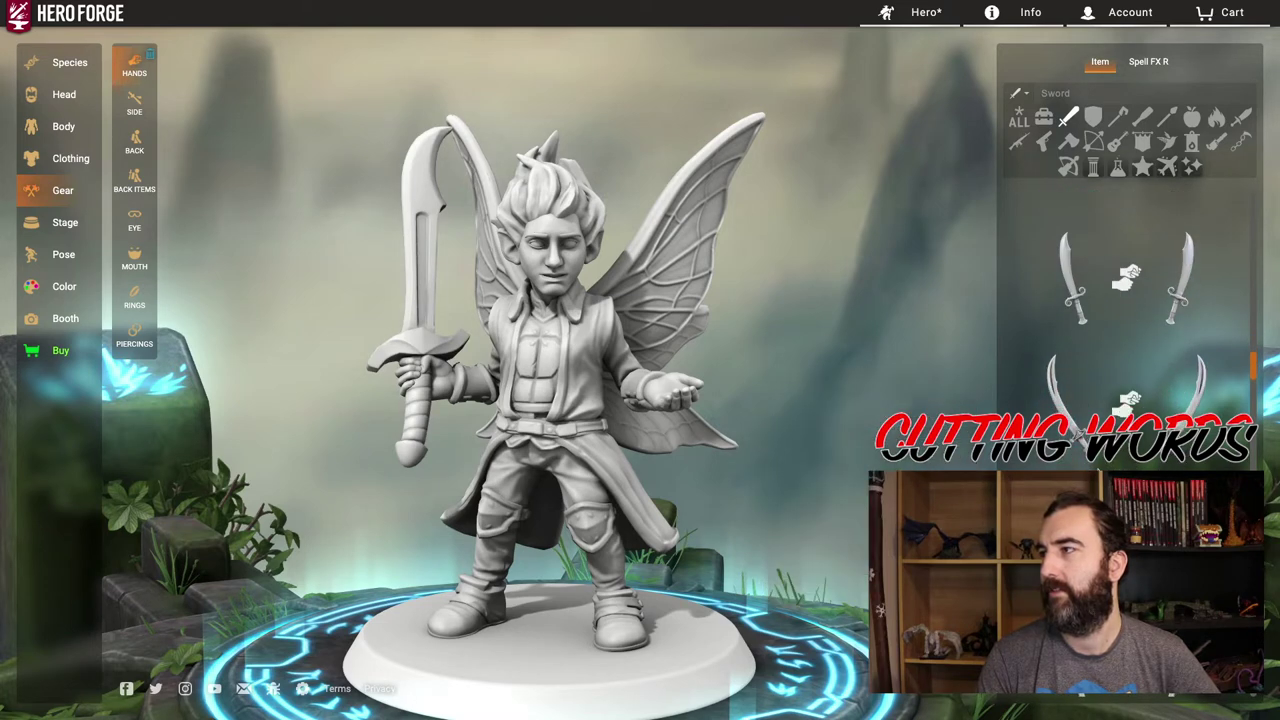
pyautogui.click(1097, 465)
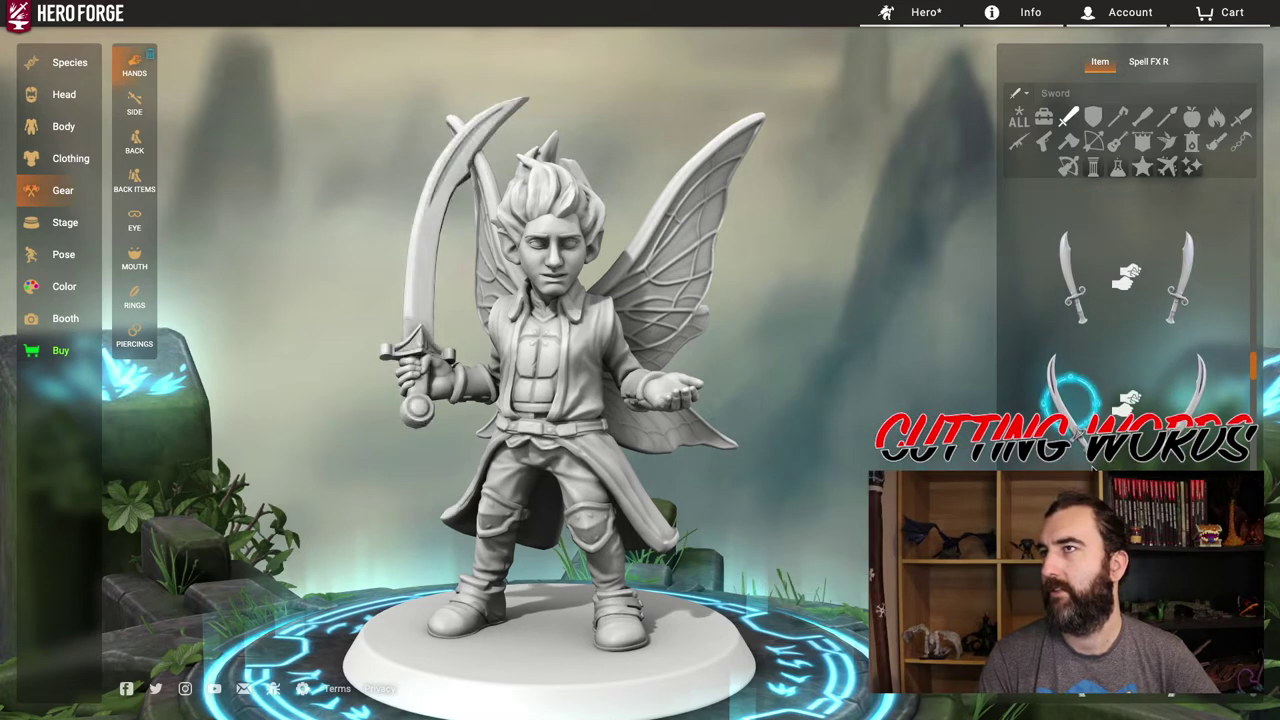
# Try the broad single-edged sword with a wide curved guard and the Plain Longsword in the halfling's right hand.
pyautogui.scroll(-1, 1097, 465)
pyautogui.scroll(-3, 1097, 465)
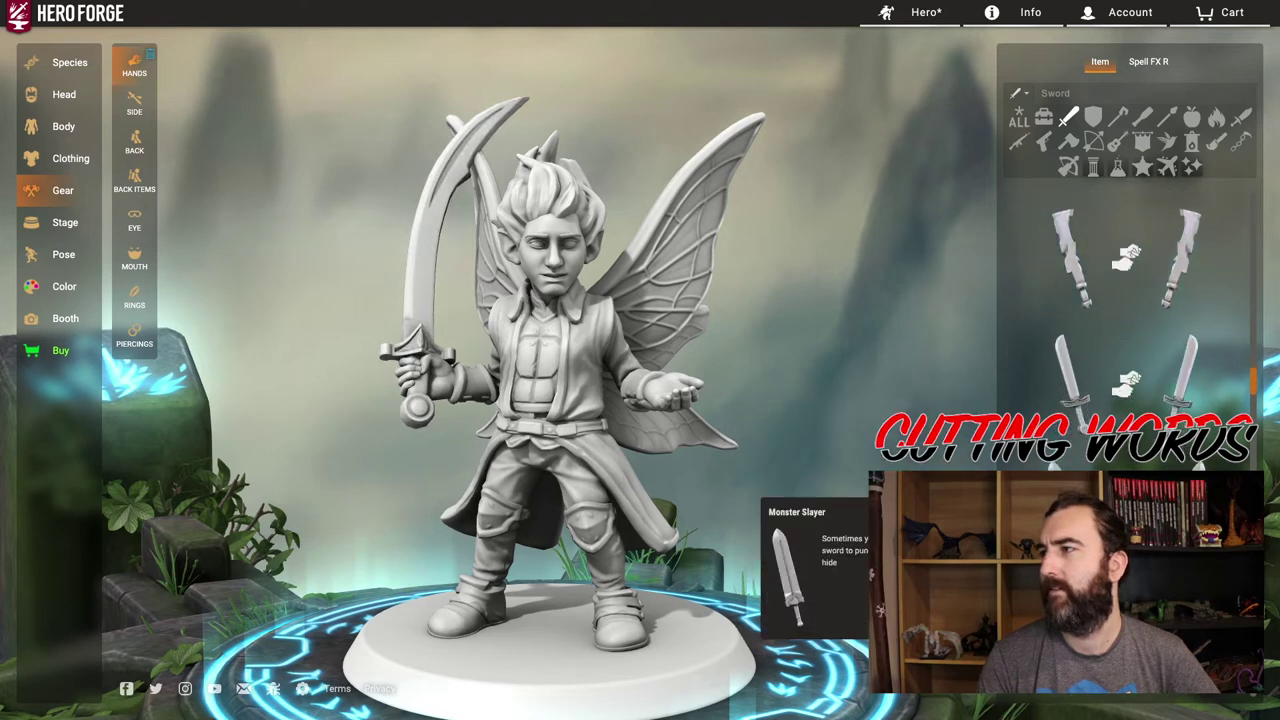
pyautogui.click(1084, 341)
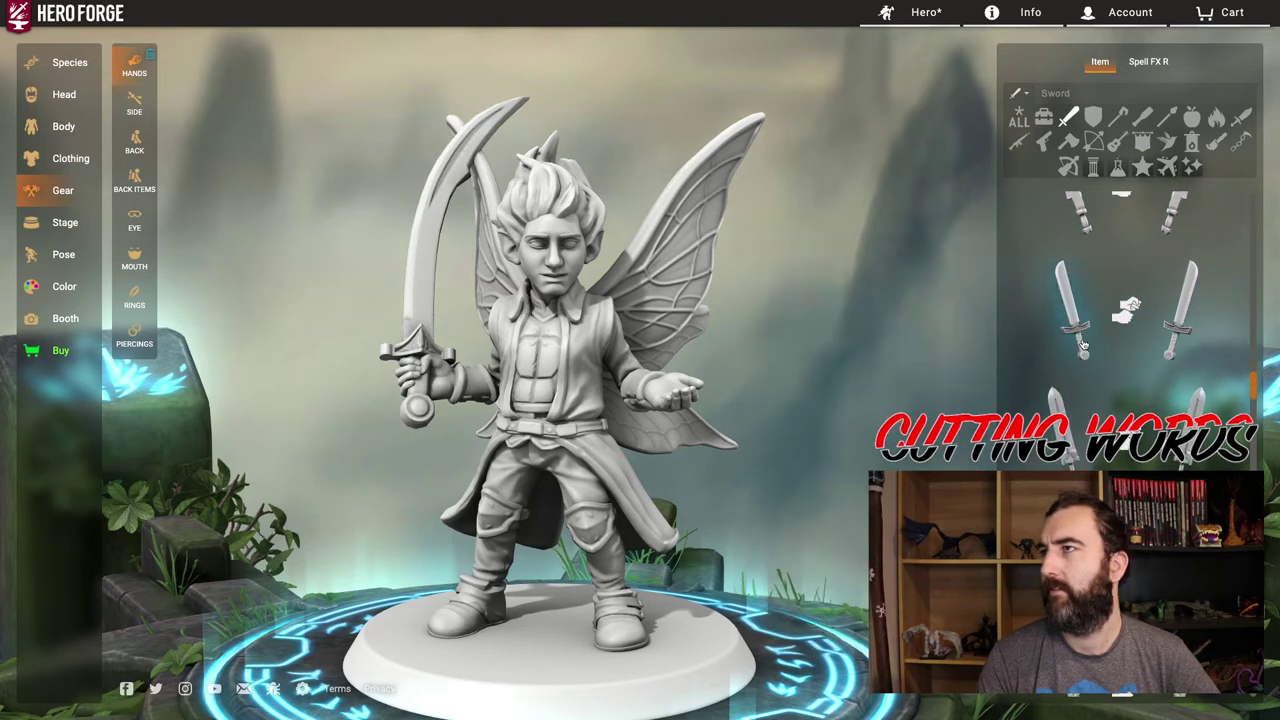
pyautogui.scroll(-3, 1125, 300)
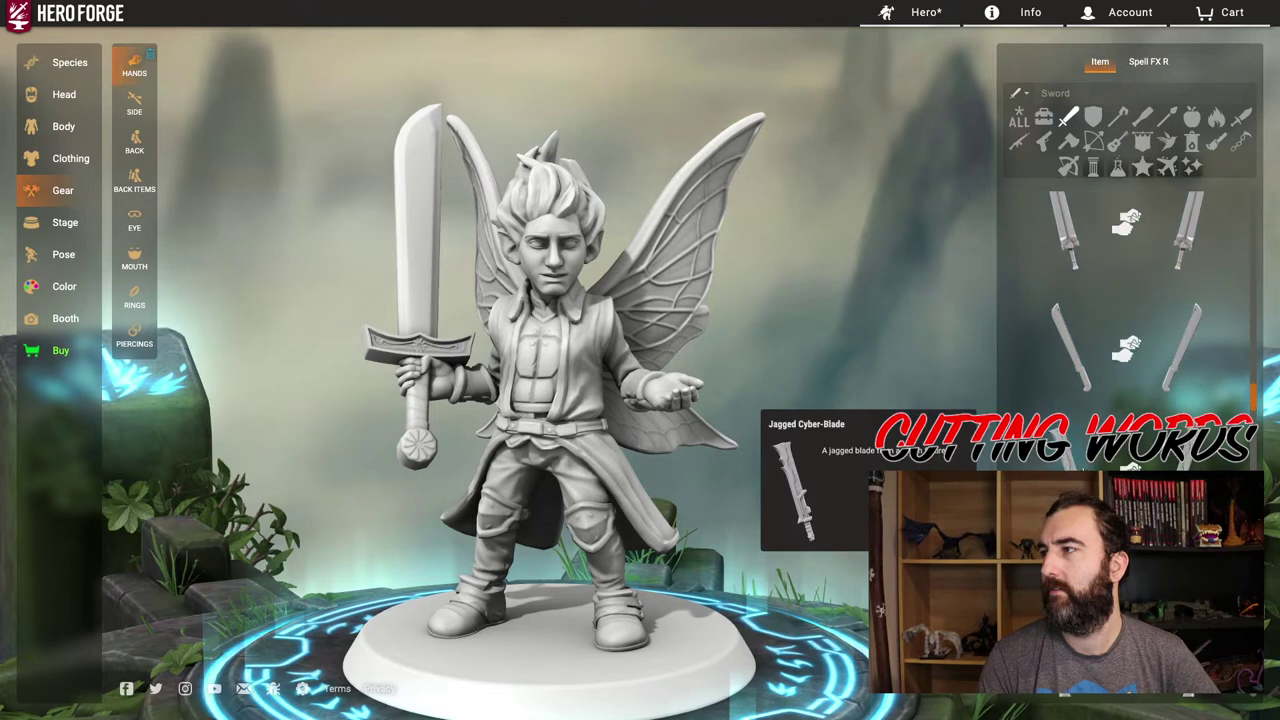
pyautogui.scroll(-2, 1125, 300)
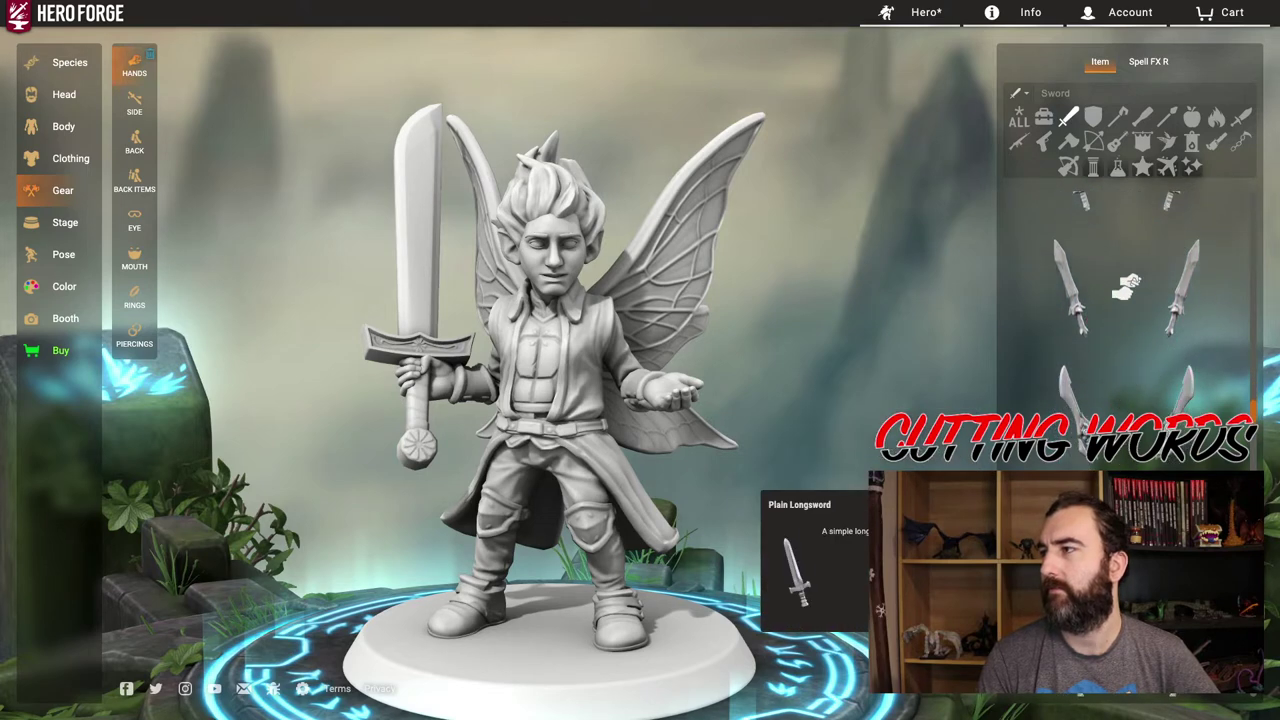
pyautogui.click(1128, 222)
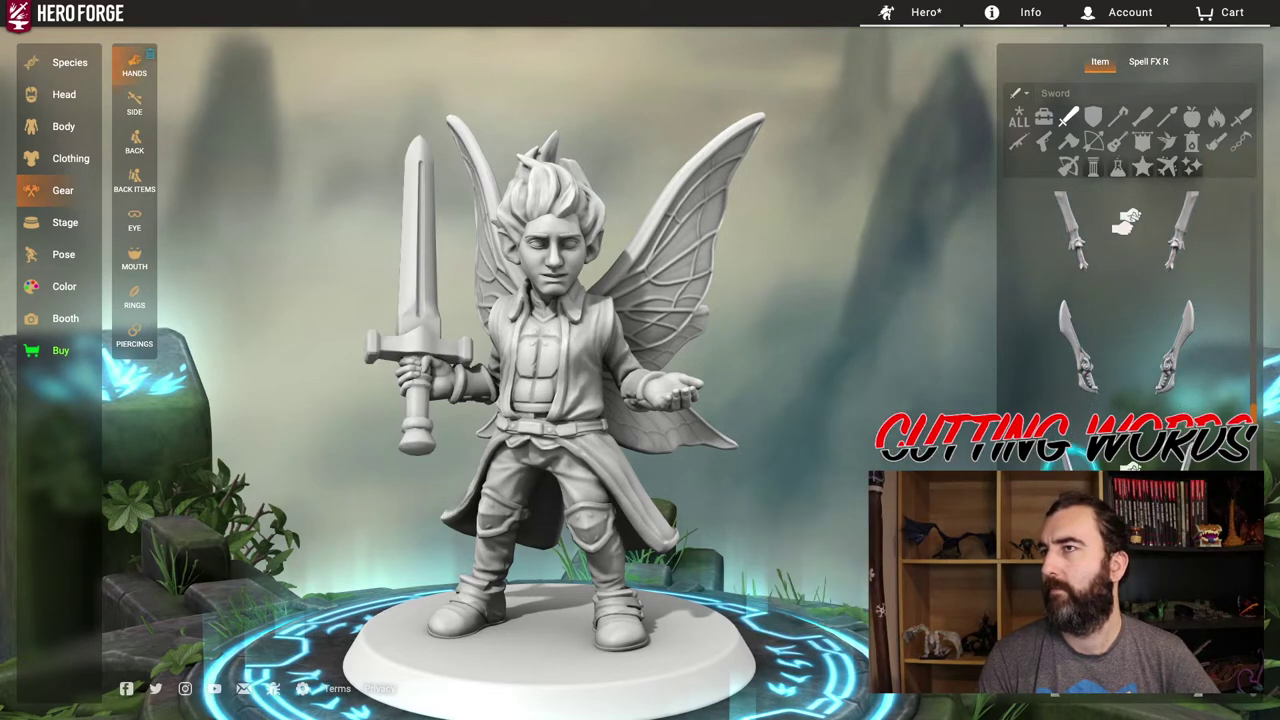
# Equip the halfling's right hand with the long, straight, double-edged sword with an ornate pointed crossguard.
pyautogui.scroll(-1, 1125, 300)
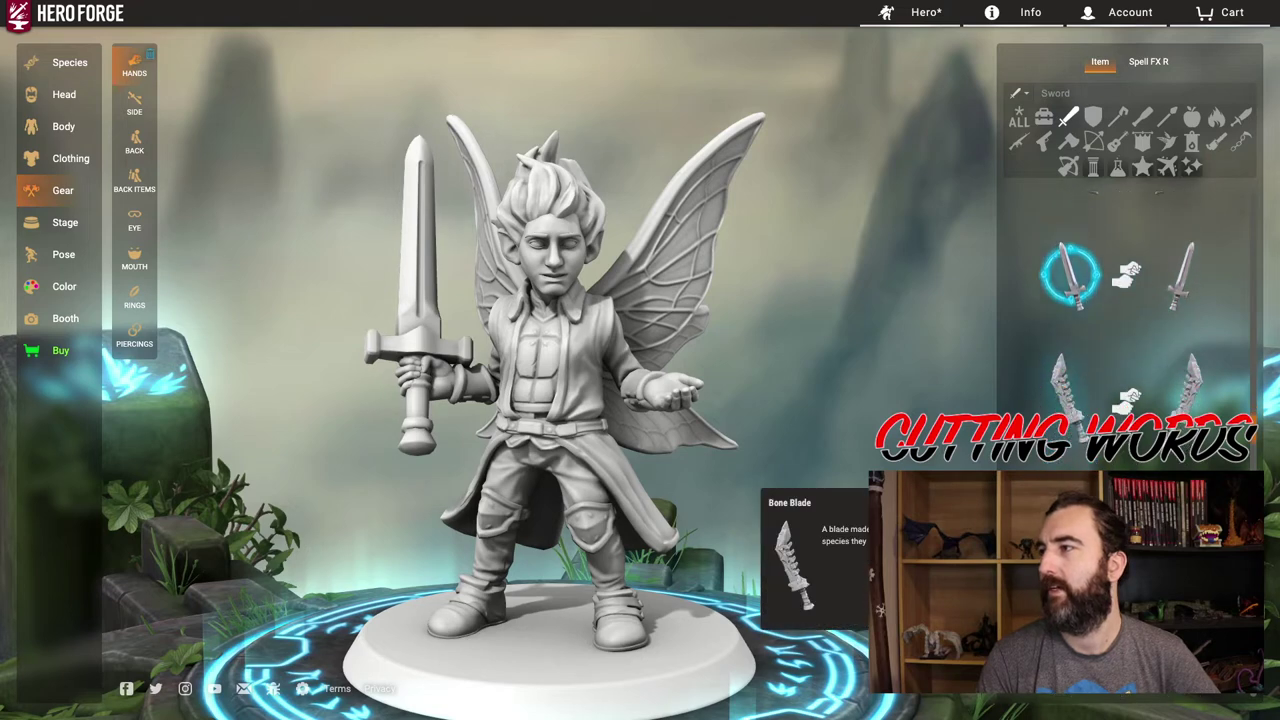
pyautogui.scroll(-1, 1125, 300)
pyautogui.scroll(-2, 1128, 215)
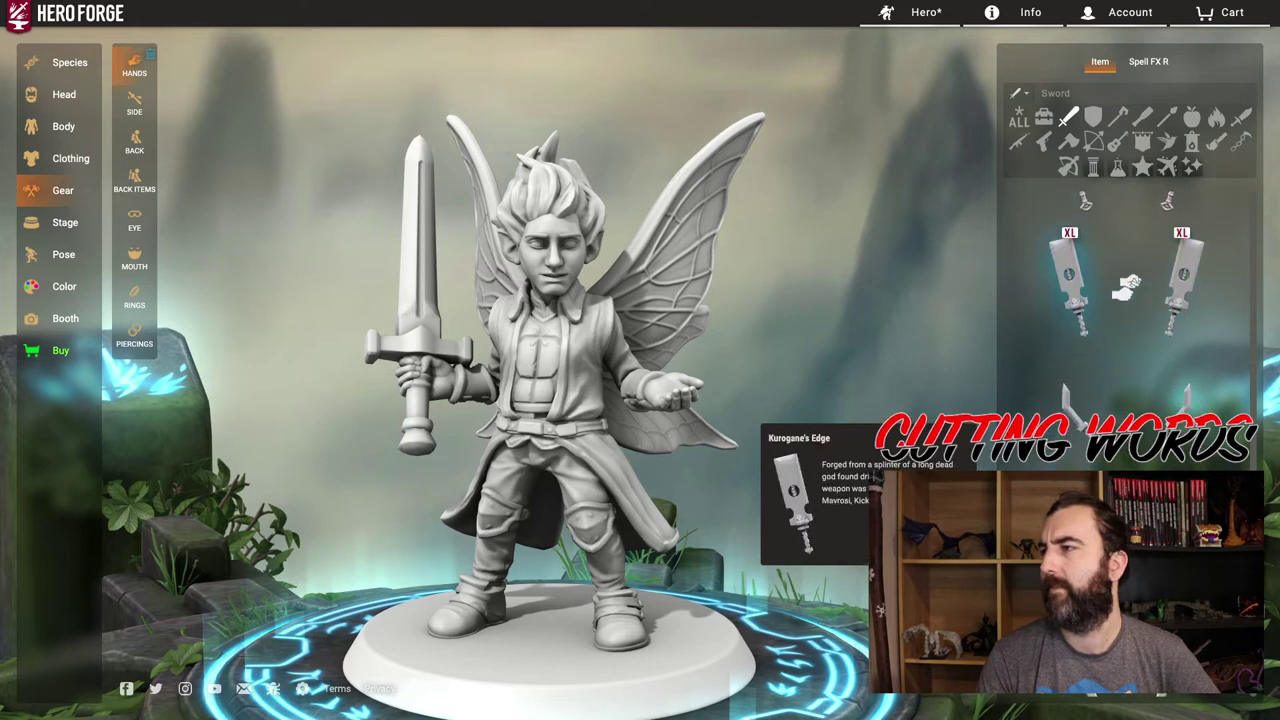
pyautogui.scroll(-3, 1078, 278)
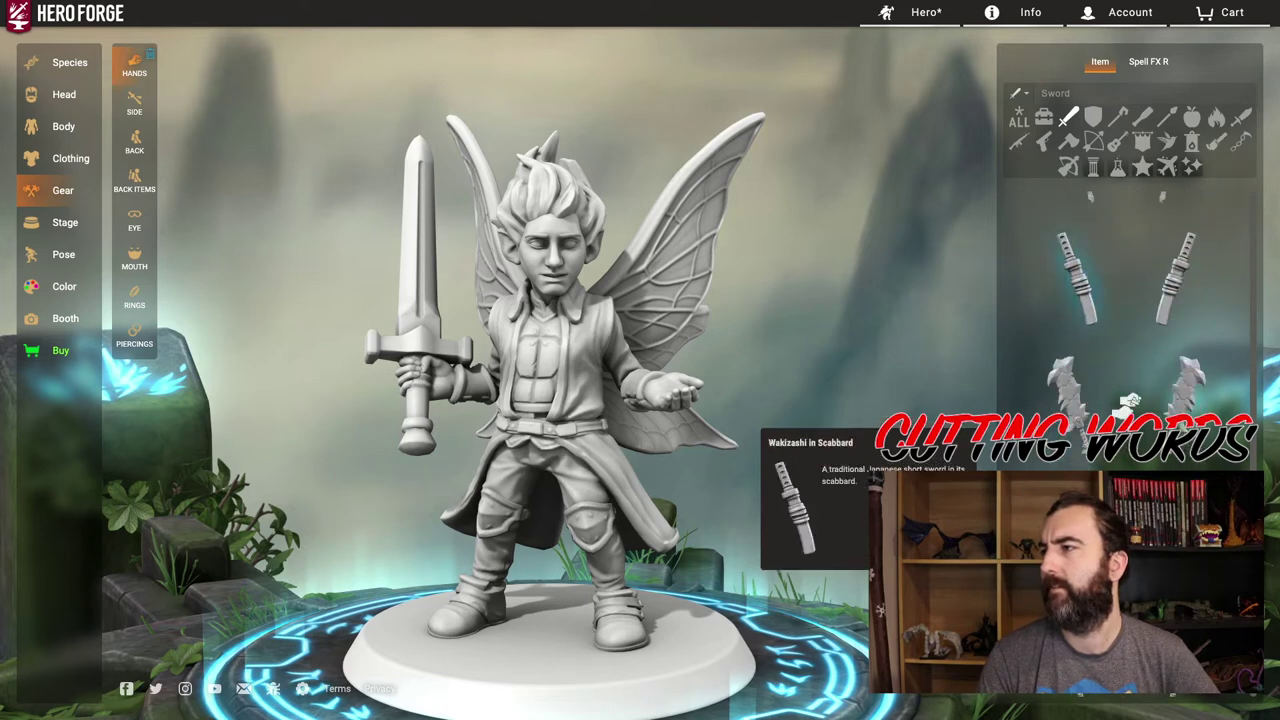
pyautogui.click(1127, 365)
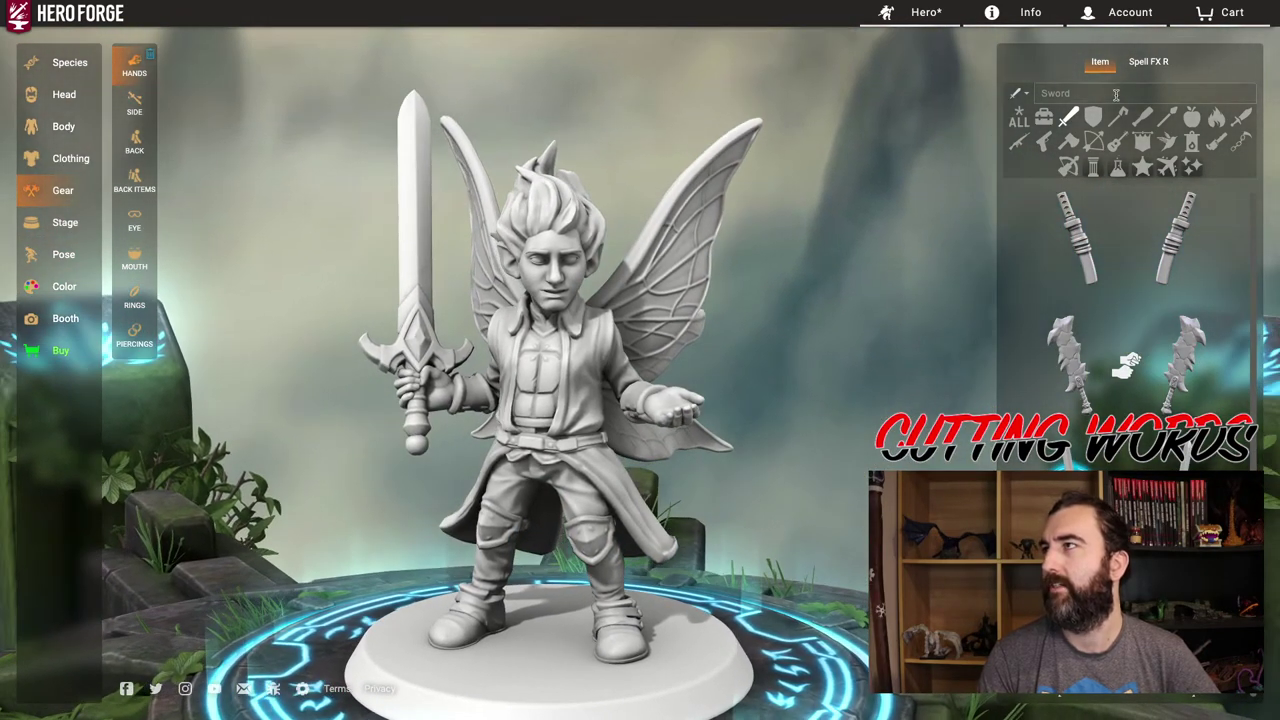
# Try the Plain Angular Heater Shield and the round shield with a crescent cutout and sun motif in the left hand.
pyautogui.click(1093, 117)
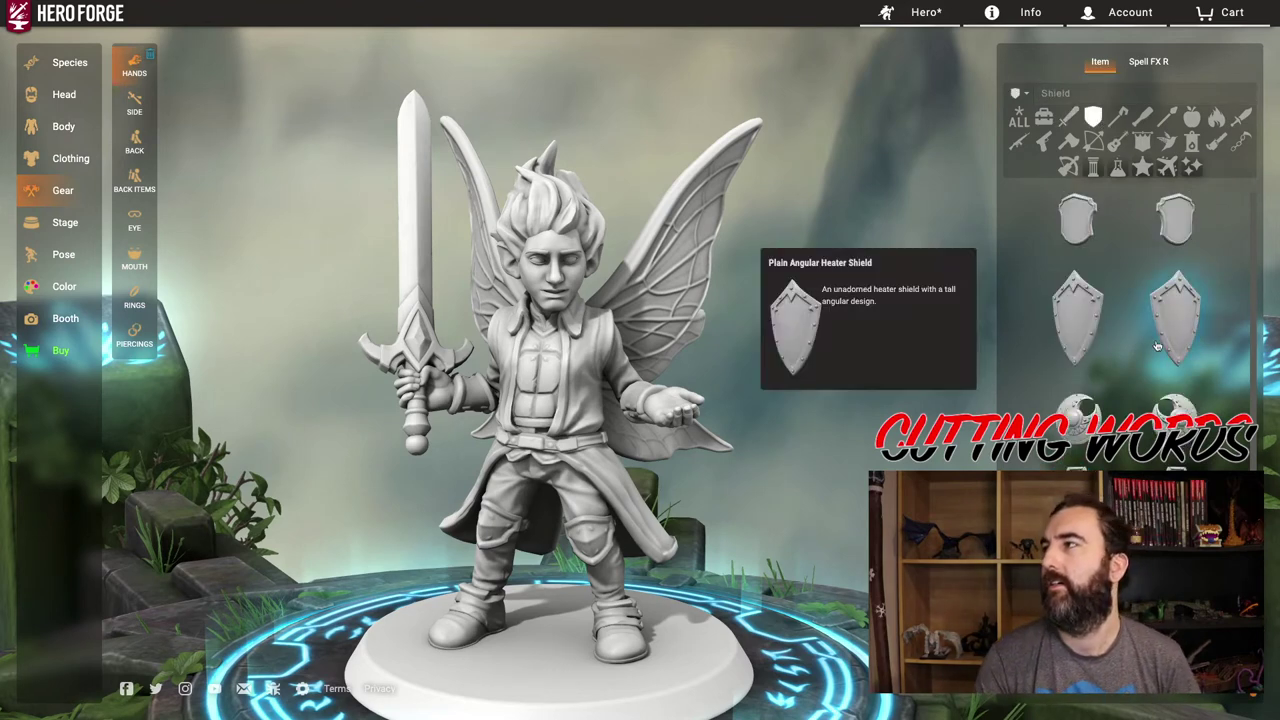
pyautogui.click(1176, 315)
pyautogui.moveTo(868, 376); pyautogui.dragTo(832, 372)
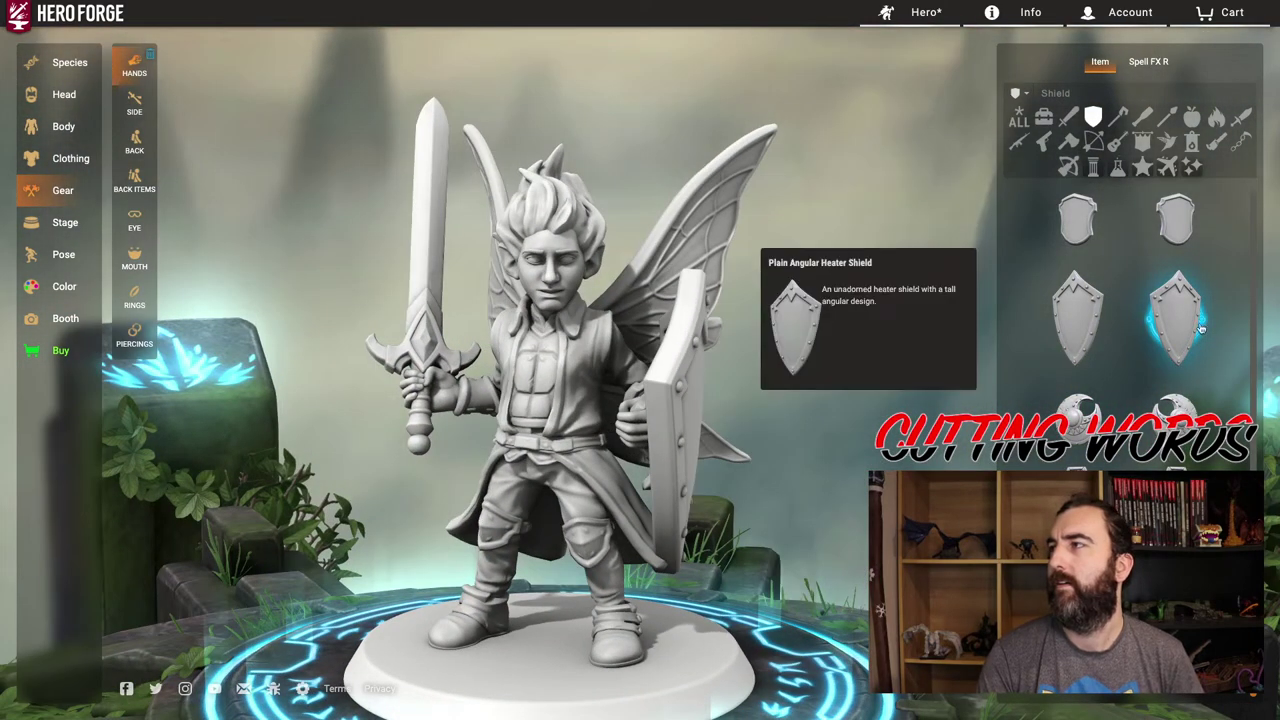
pyautogui.scroll(1, 1183, 400)
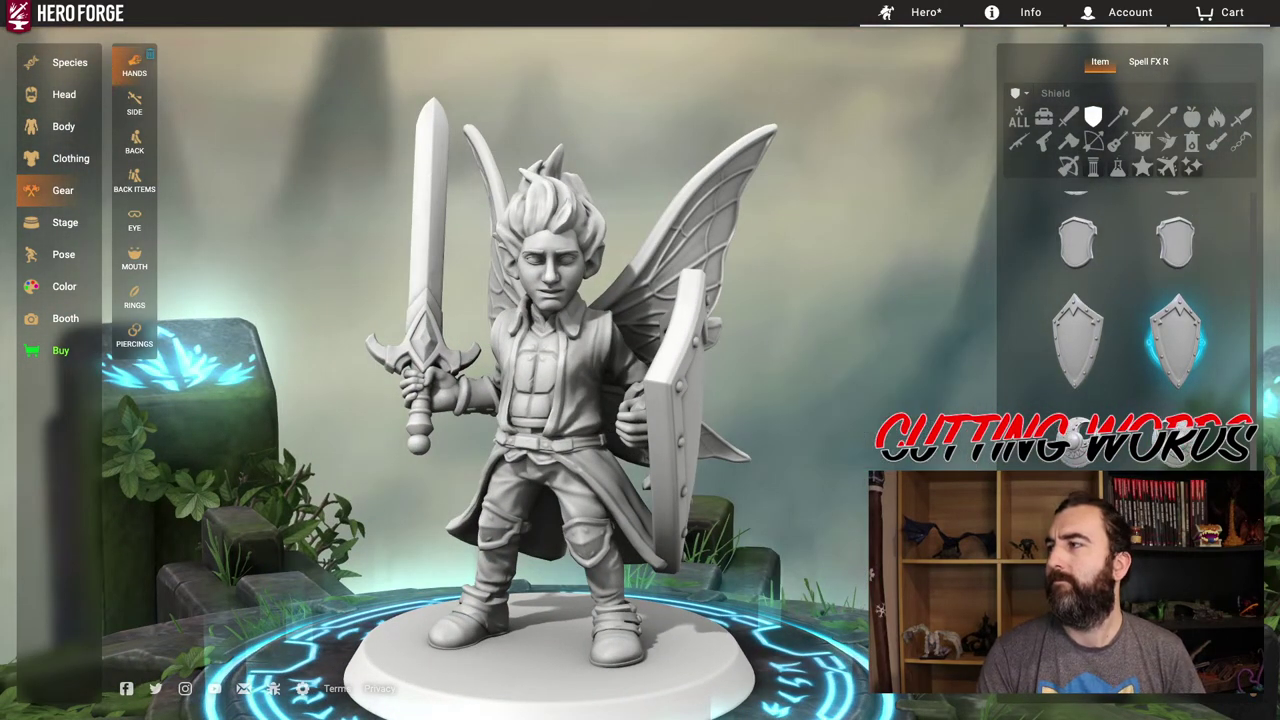
pyautogui.click(1176, 589)
pyautogui.click(1176, 440)
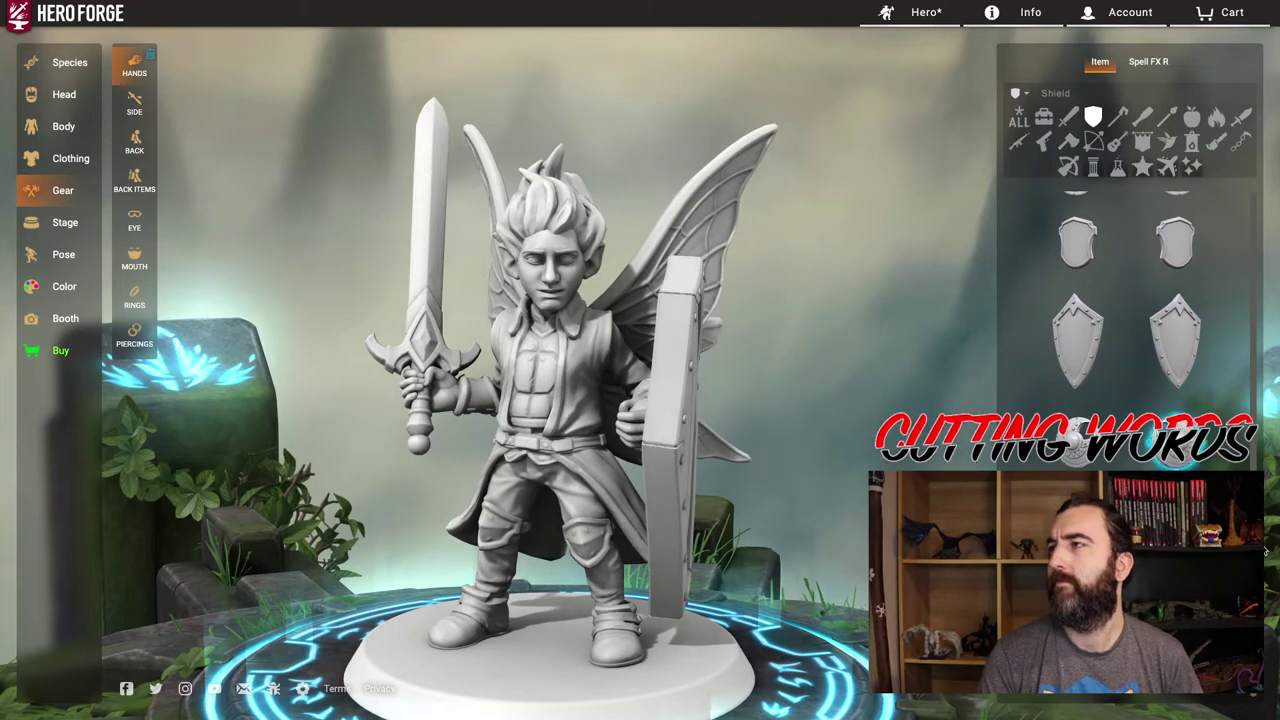
pyautogui.moveTo(810, 471); pyautogui.dragTo(694, 471)
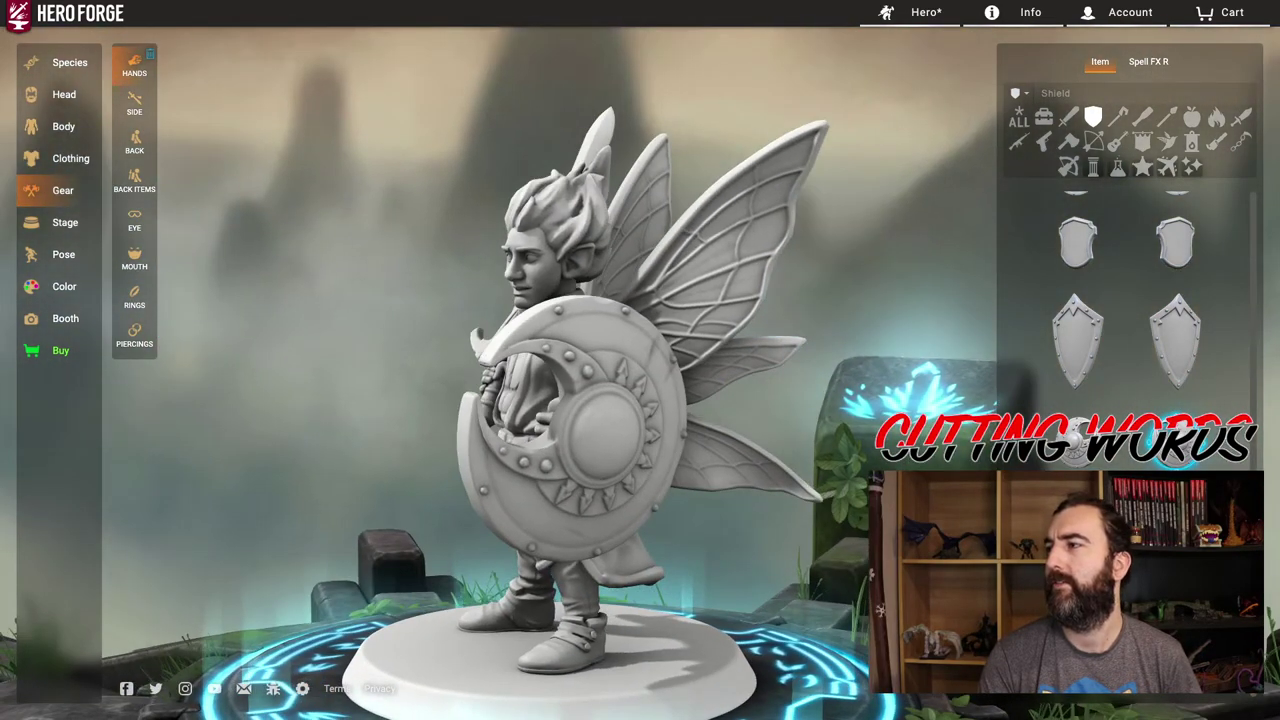
# Try the snake-haired Medusa face shield and the angular shield with a star emblem in the left hand.
pyautogui.scroll(-10, 1127, 300)
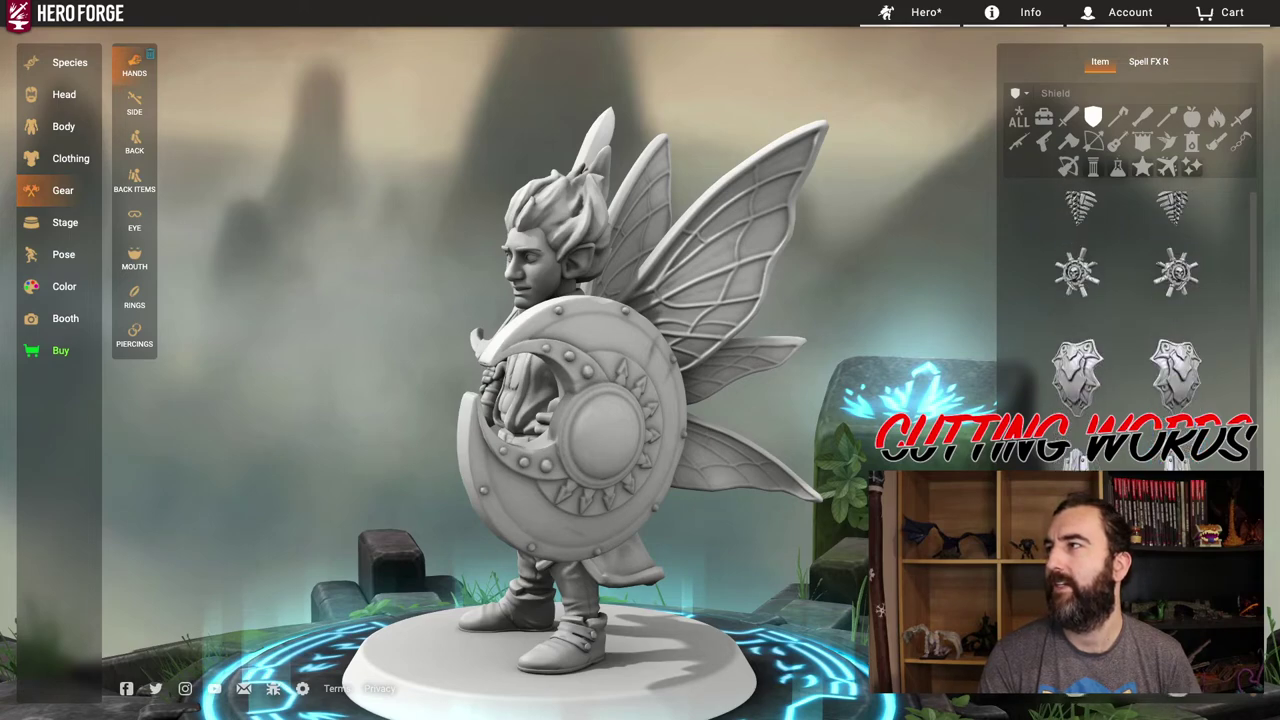
pyautogui.scroll(-5, 1127, 300)
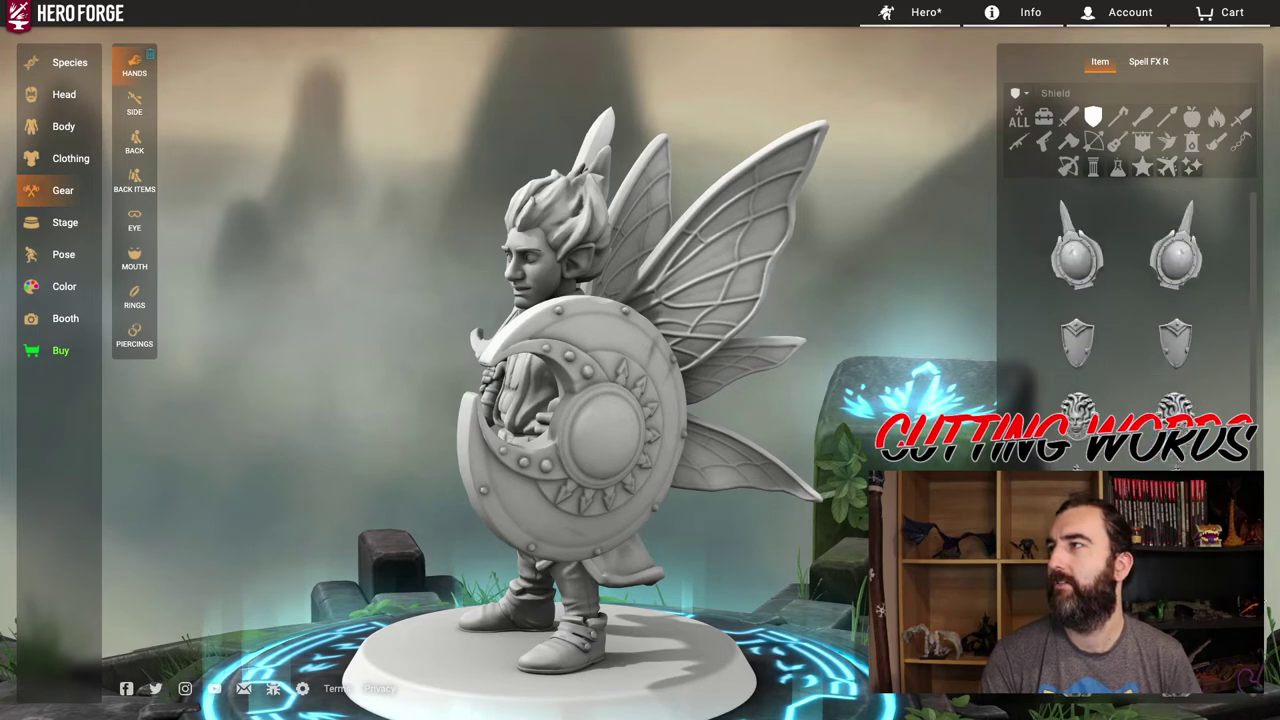
pyautogui.click(1176, 408)
pyautogui.moveTo(748, 485); pyautogui.dragTo(780, 485)
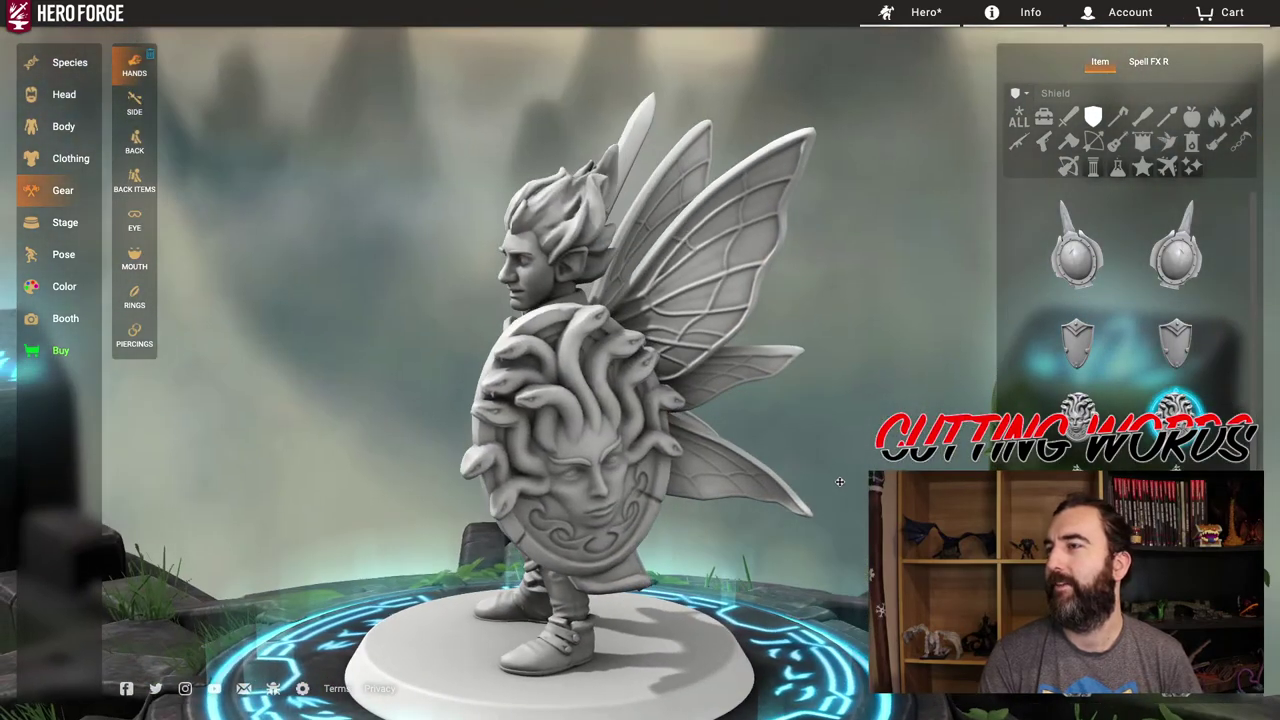
pyautogui.moveTo(1175, 405)
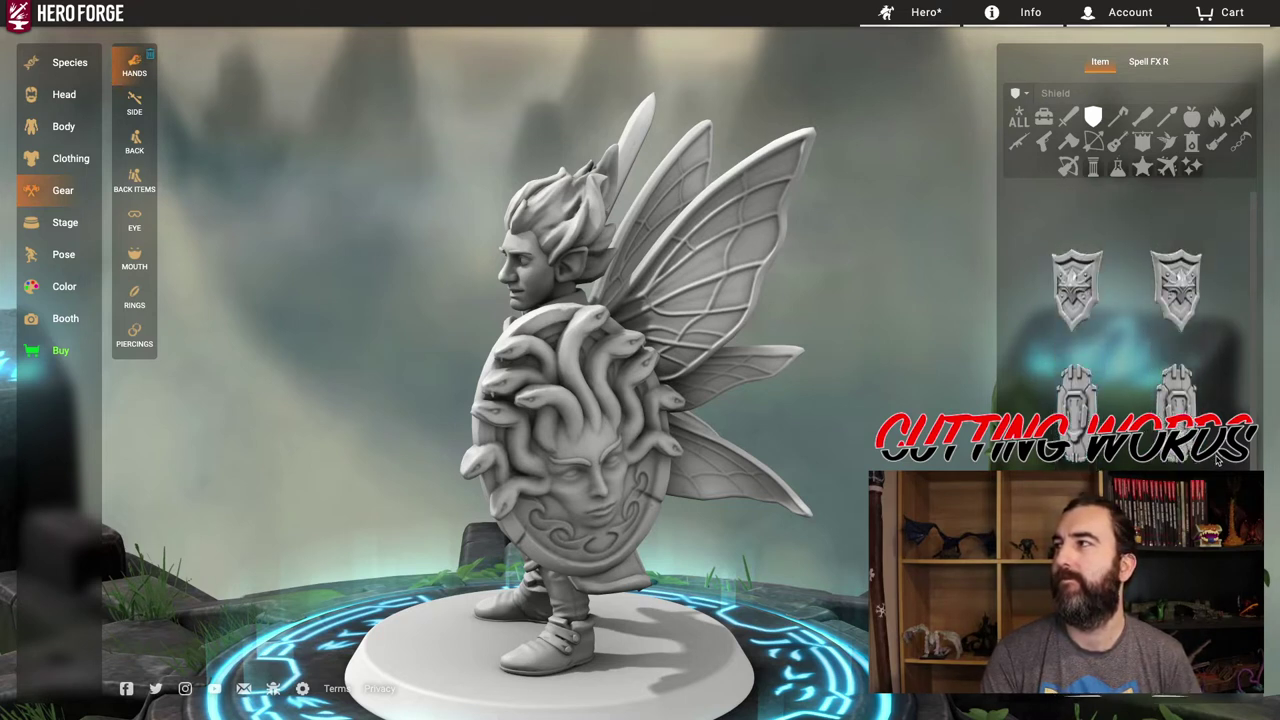
pyautogui.click(1078, 560)
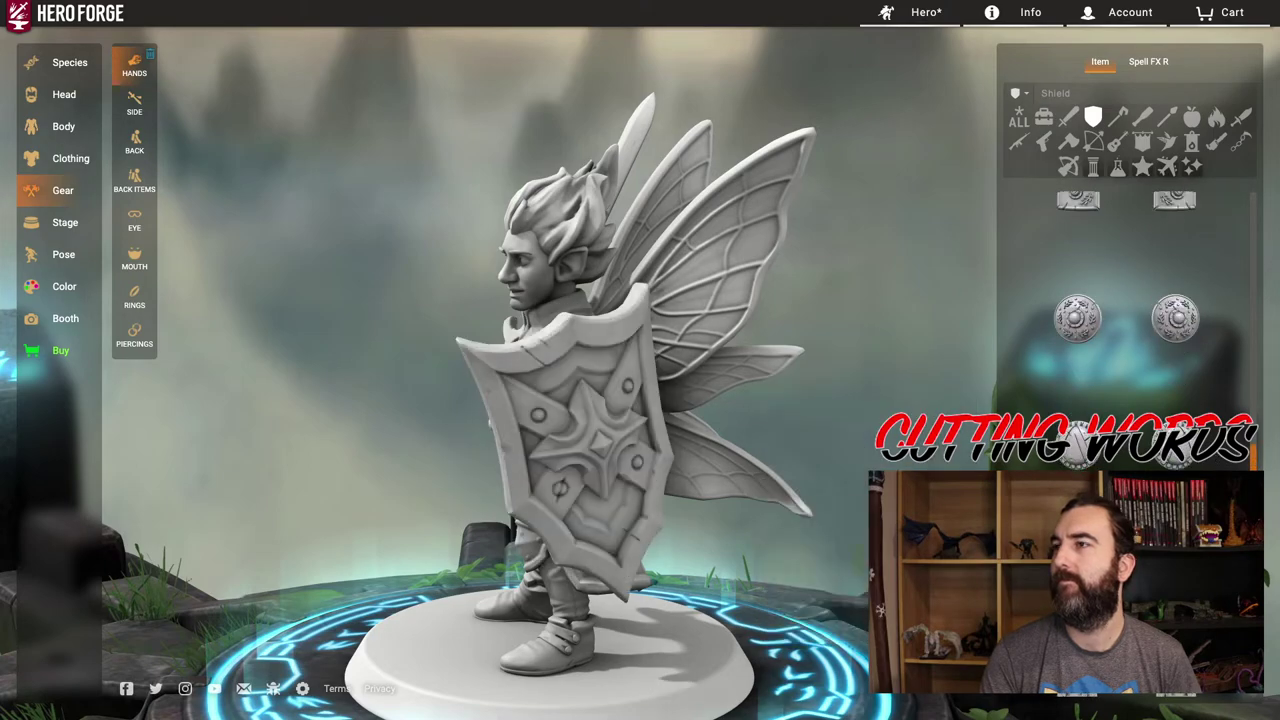
pyautogui.moveTo(950, 520); pyautogui.dragTo(845, 501)
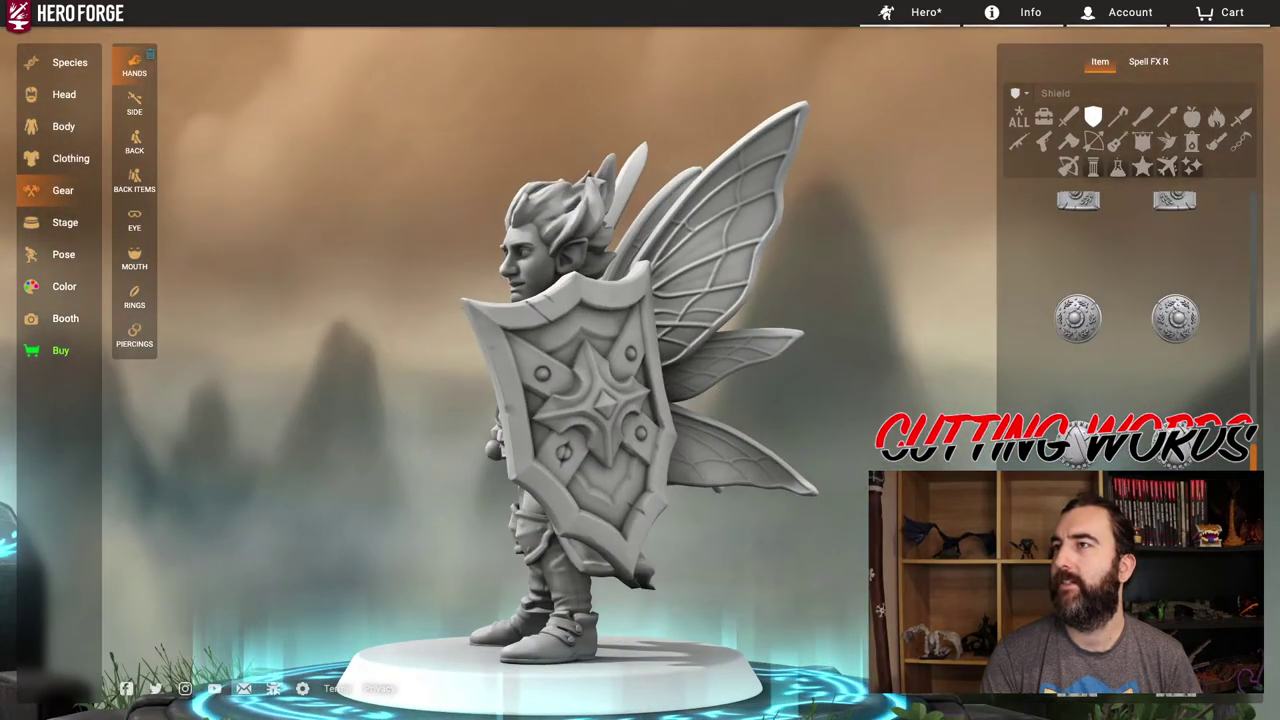
# Try the rough wooden plank shield and the Elven Shield in the halfling's left hand.
pyautogui.scroll(2, 1125, 330)
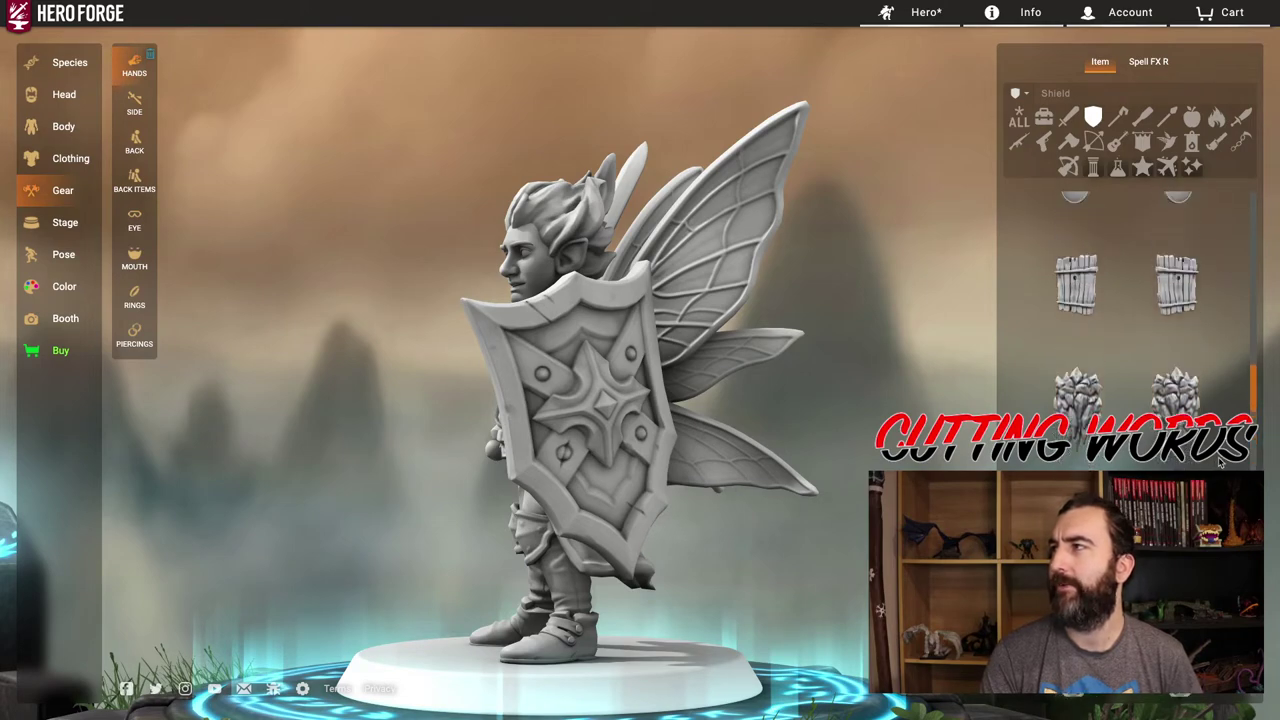
pyautogui.click(1176, 385)
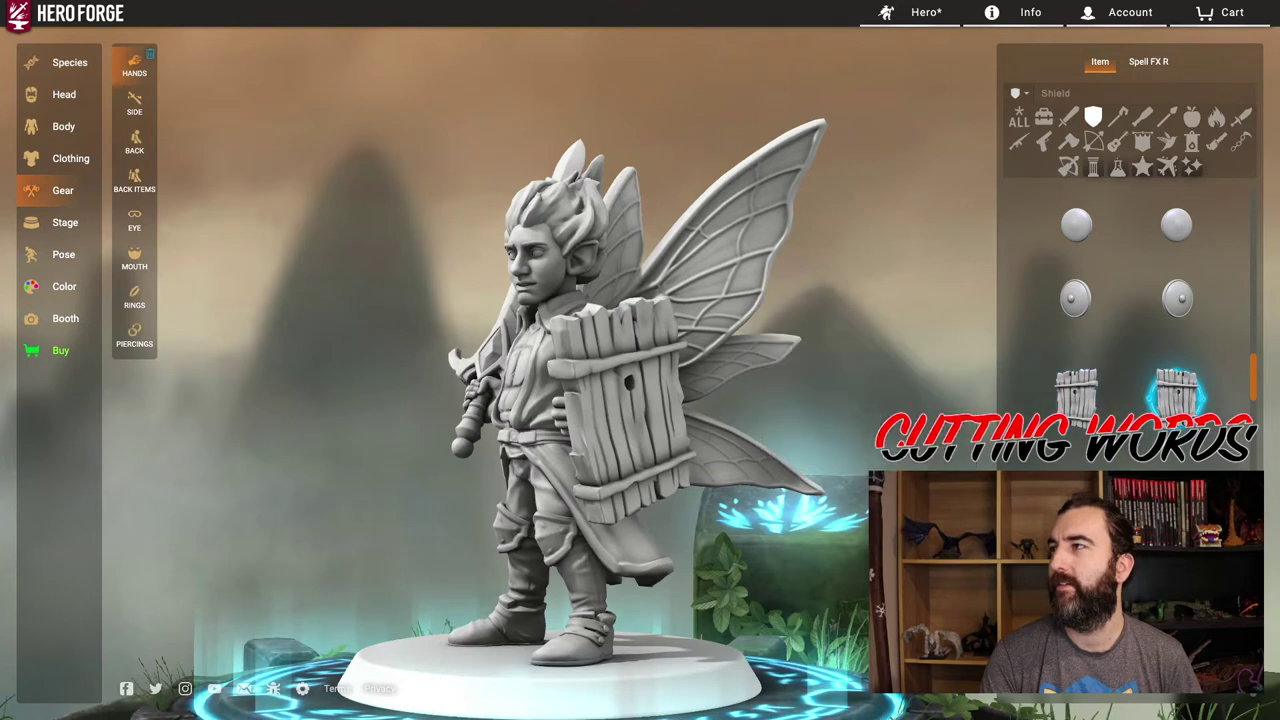
pyautogui.scroll(3, 1066, 440)
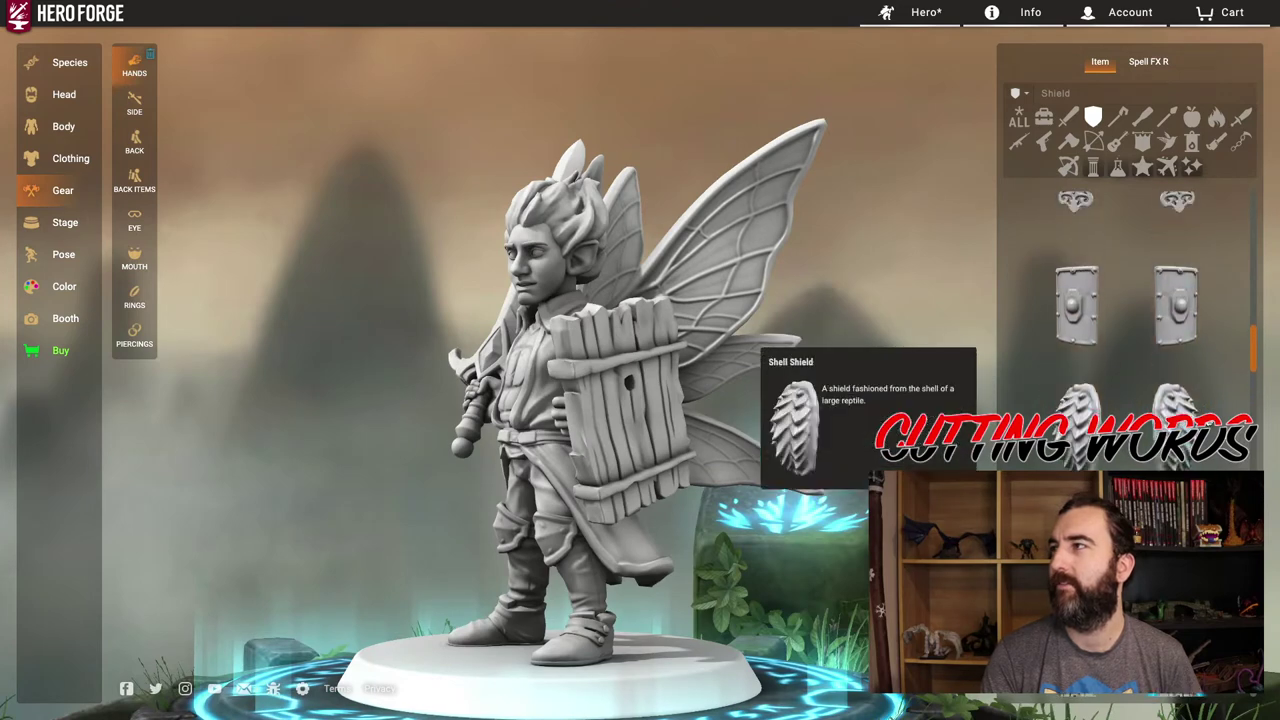
pyautogui.scroll(1, 1170, 400)
pyautogui.click(1176, 374)
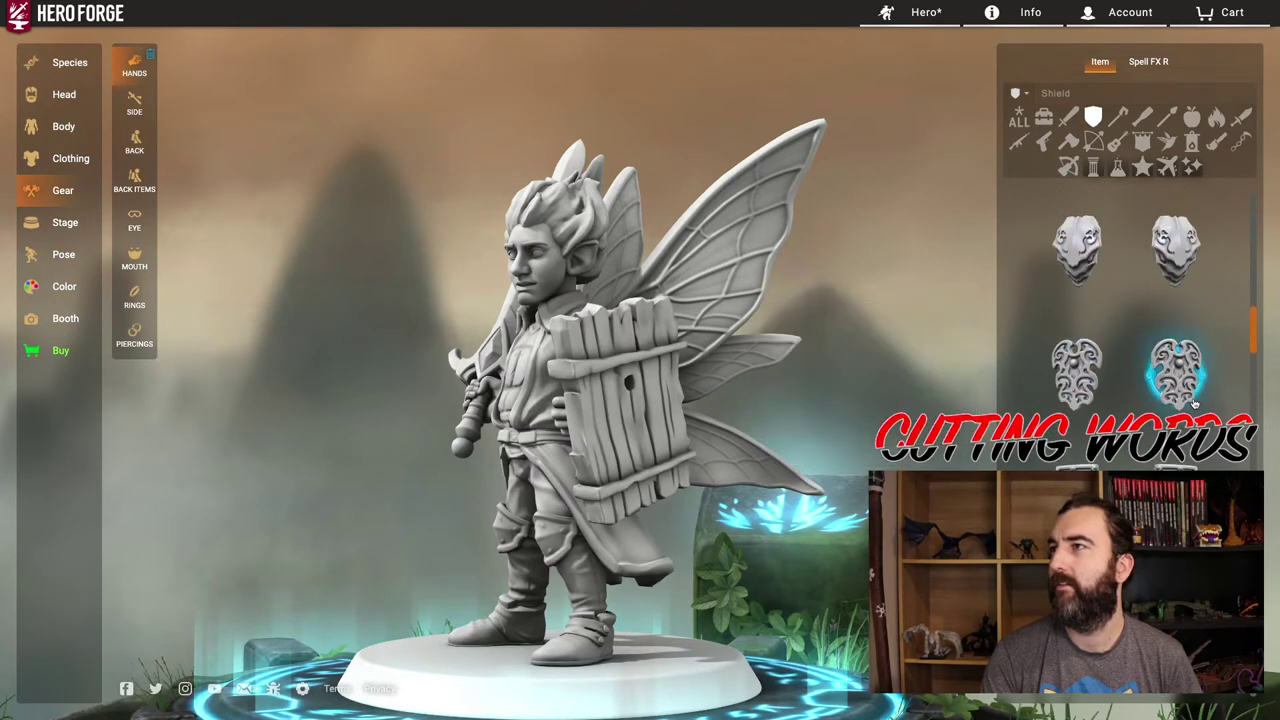
# Try the Royal Shield and the Heater Shield in the halfling's left hand.
pyautogui.scroll(3, 1165, 400)
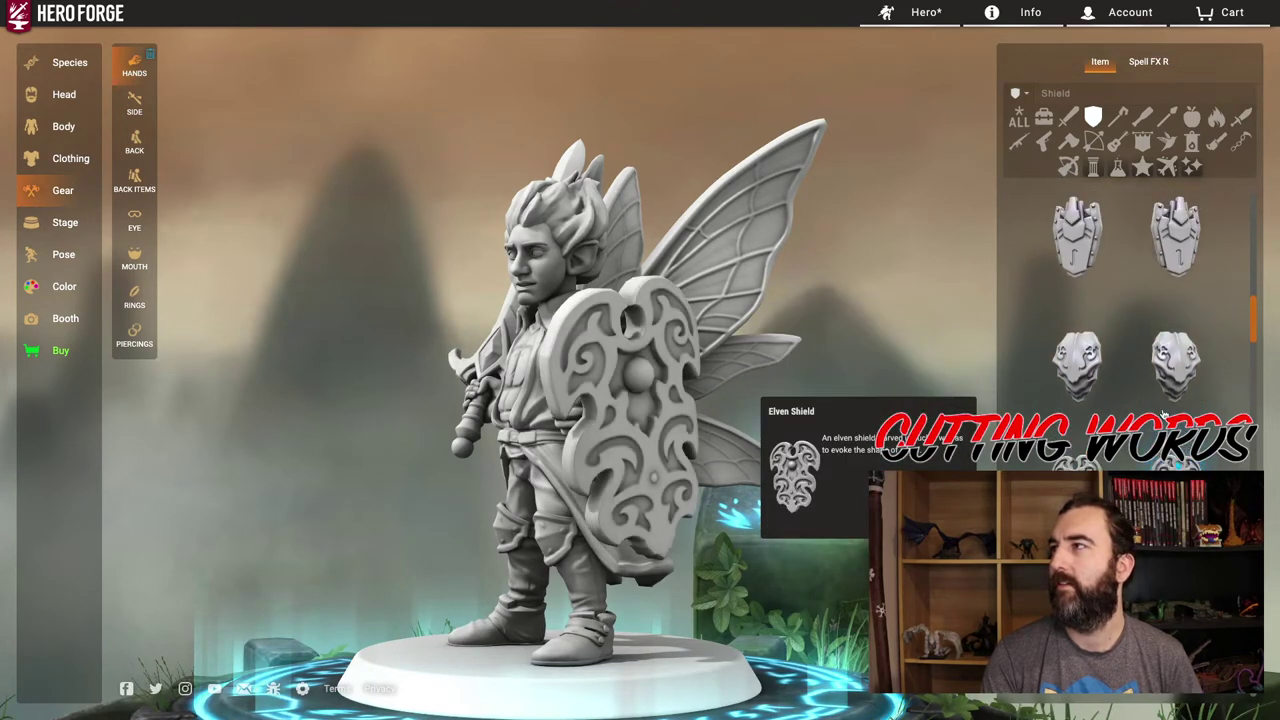
pyautogui.scroll(5, 1163, 415)
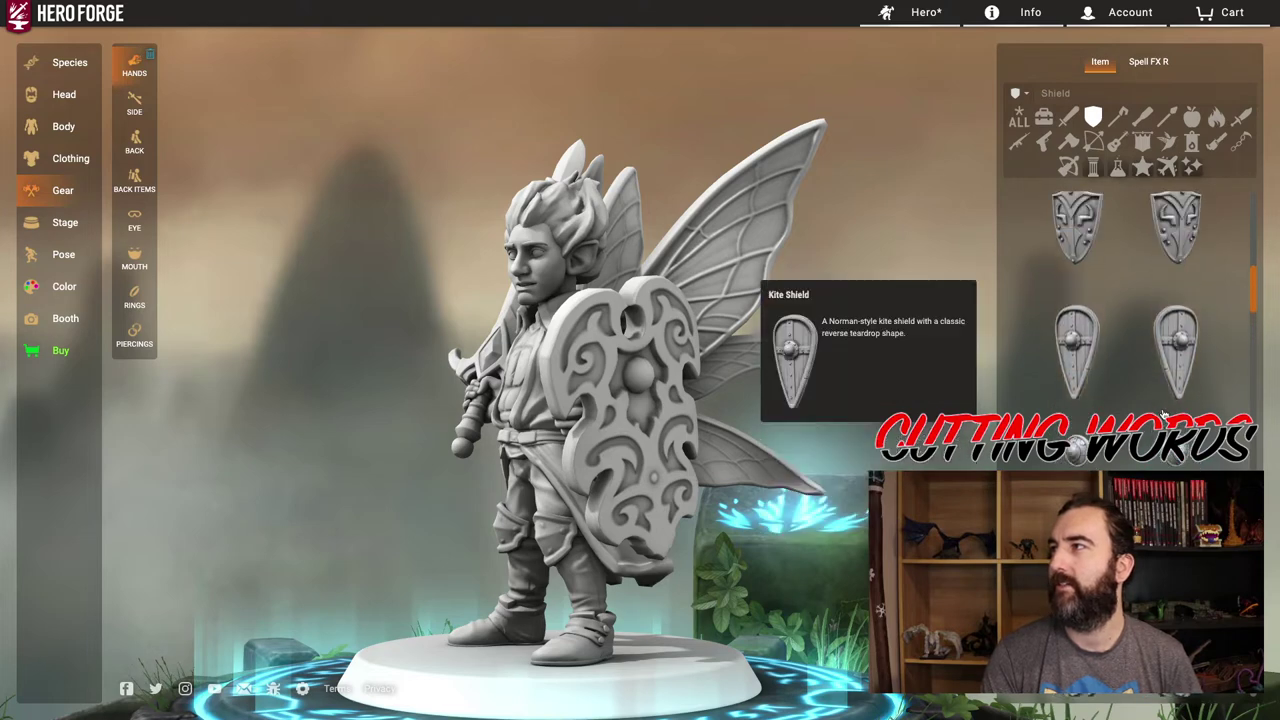
pyautogui.click(1176, 305)
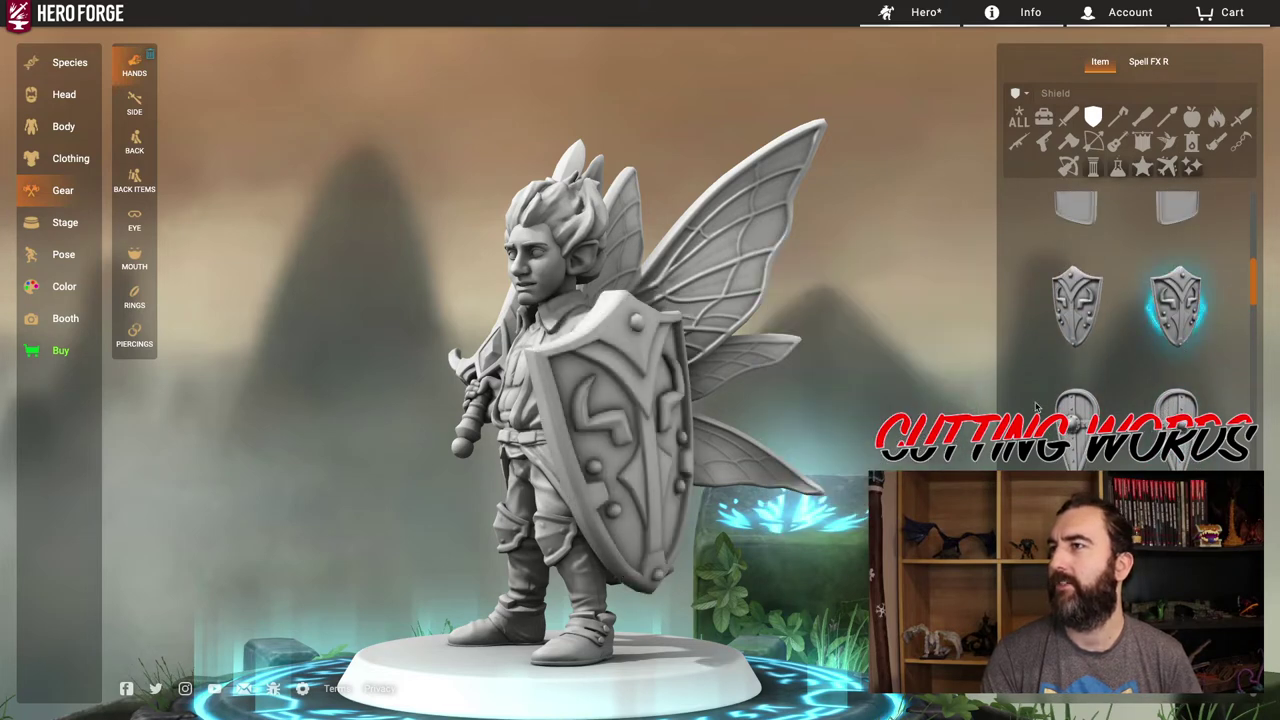
pyautogui.scroll(5, 1165, 400)
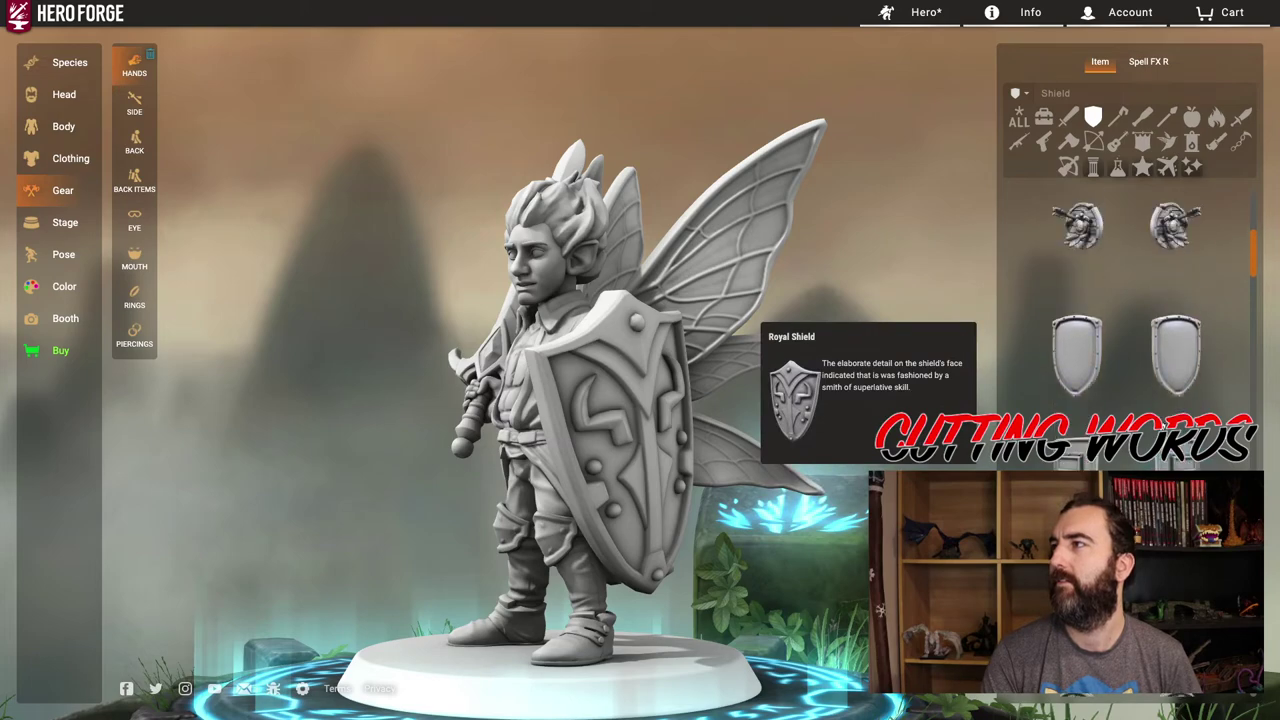
pyautogui.click(1176, 450)
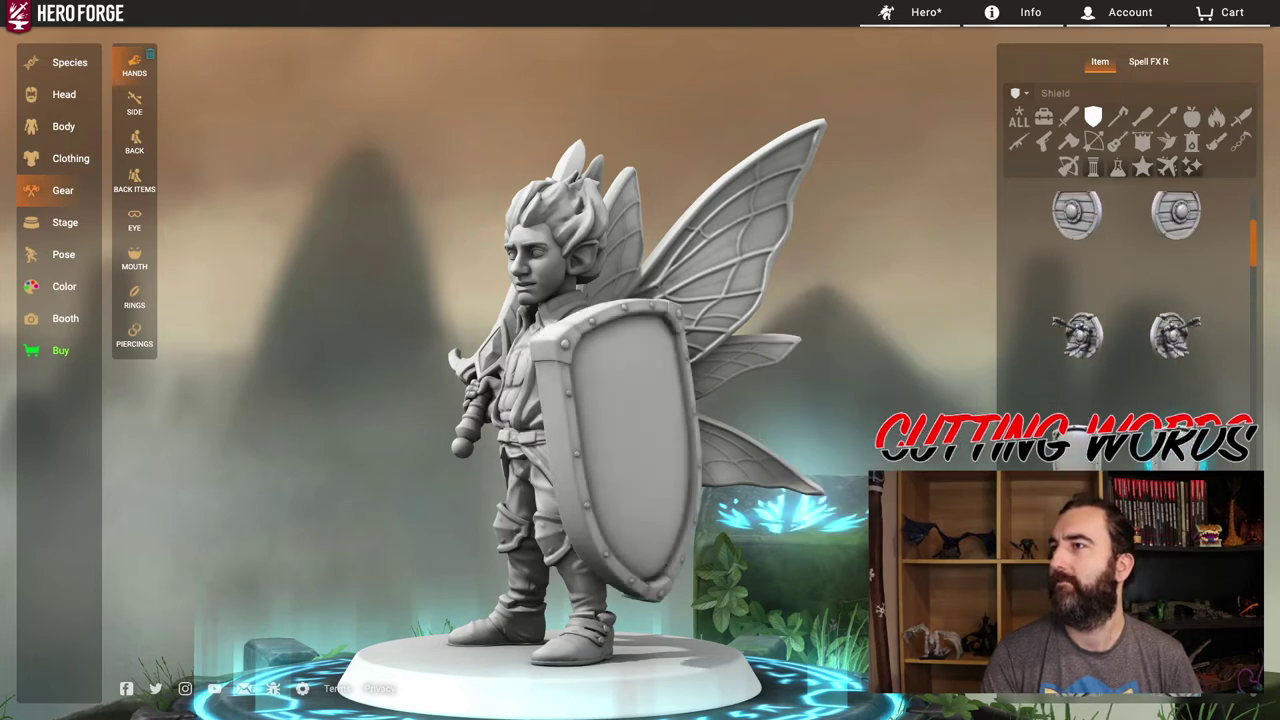
pyautogui.moveTo(897, 430)
pyautogui.mouseDown()
pyautogui.moveTo(720, 440)
pyautogui.moveTo(990, 436)
pyautogui.moveTo(896, 436)
pyautogui.mouseUp()
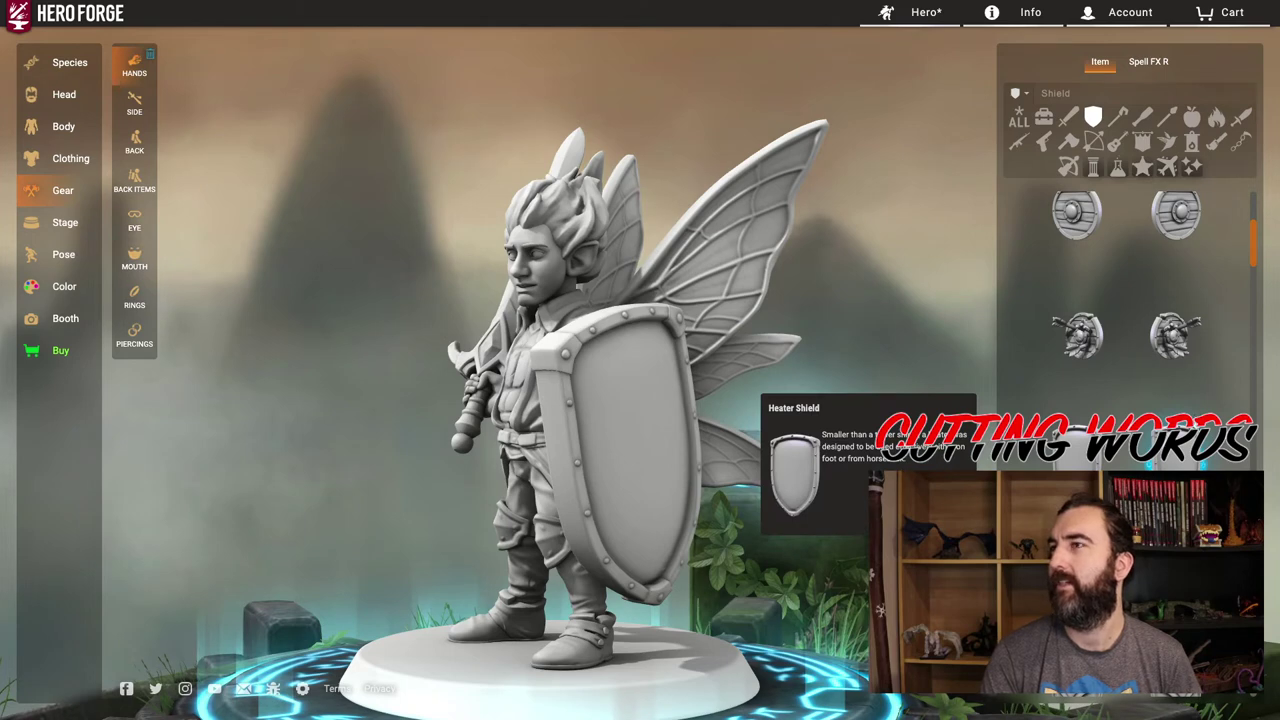
# Equip the halfling's left hand with the round shield pierced by arrows and inspect it from several angles.
pyautogui.scroll(2, 1175, 415)
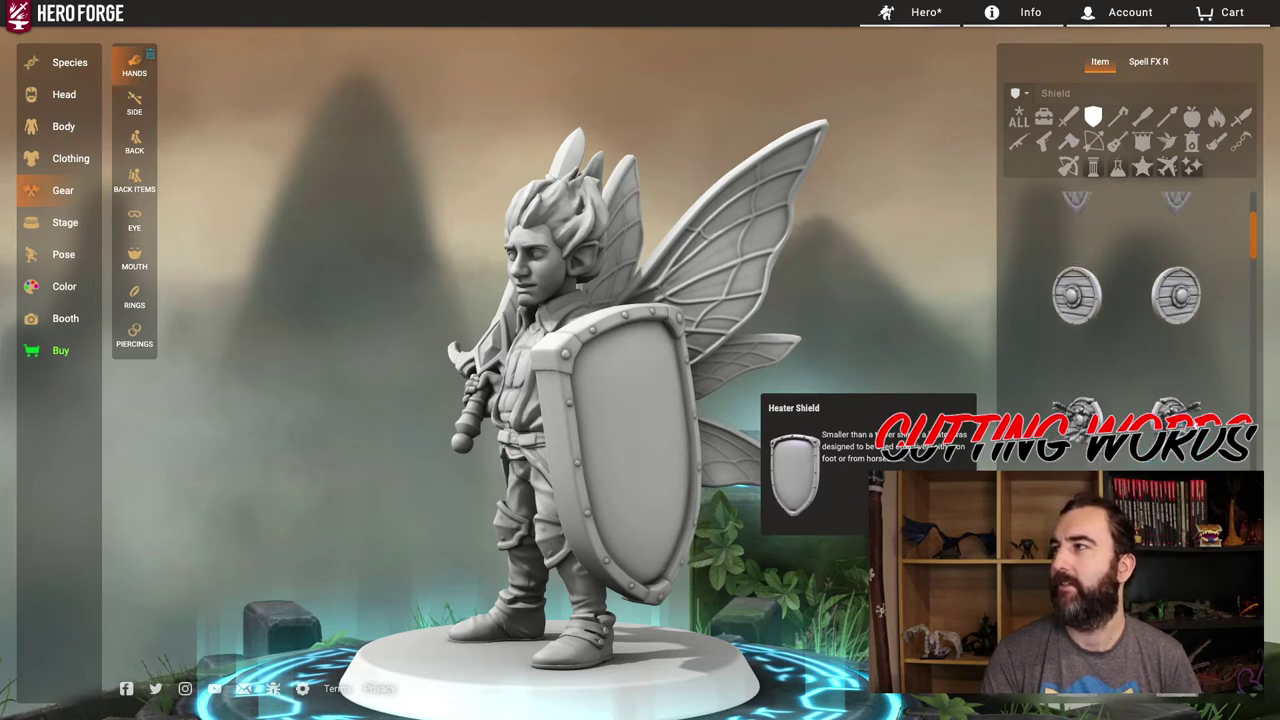
pyautogui.click(1175, 410)
pyautogui.moveTo(871, 462); pyautogui.dragTo(790, 435)
pyautogui.moveTo(765, 390); pyautogui.dragTo(953, 463)
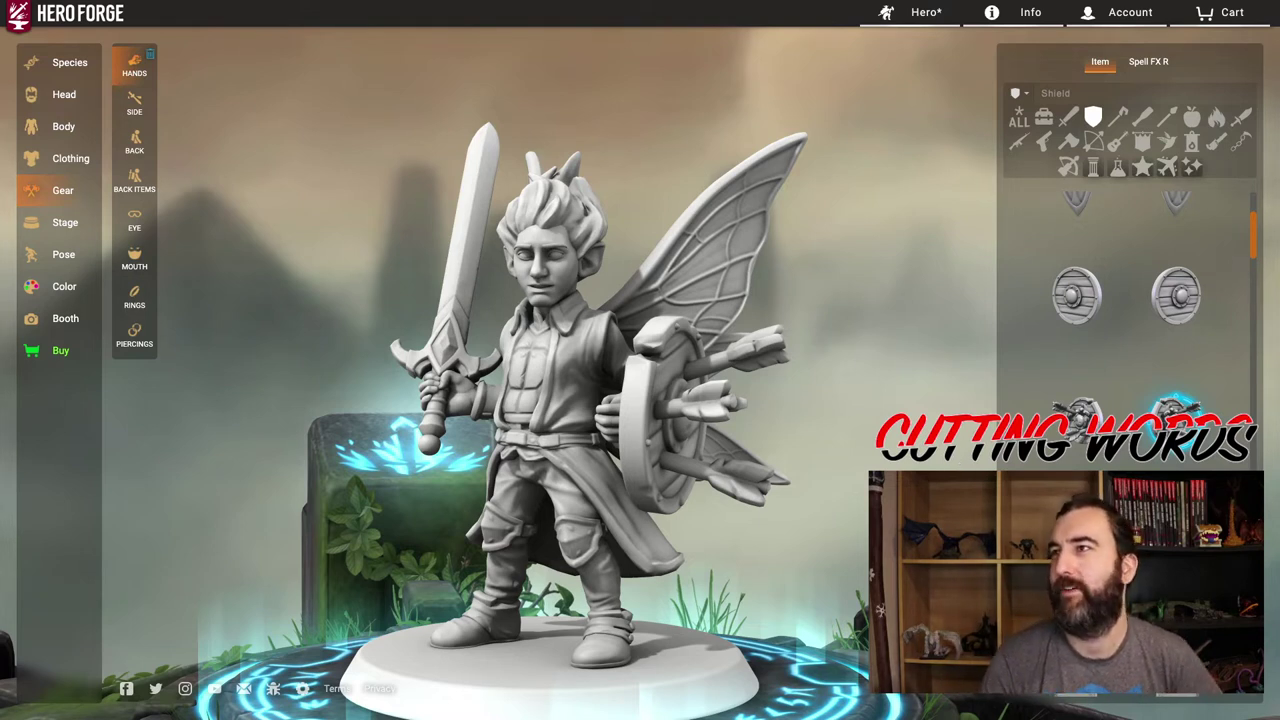
pyautogui.moveTo(860, 419); pyautogui.dragTo(925, 419)
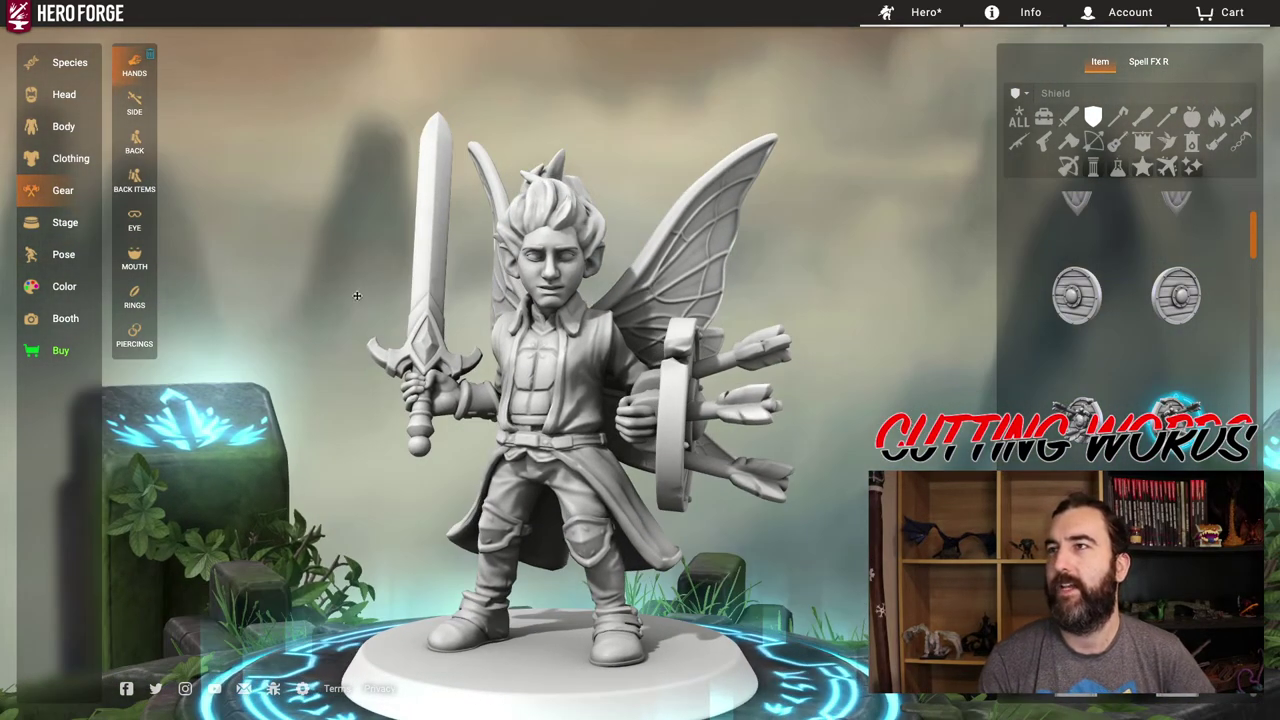
# Add a rounded pouch from the side gear to the halfling's right hip.
pyautogui.click(137, 110)
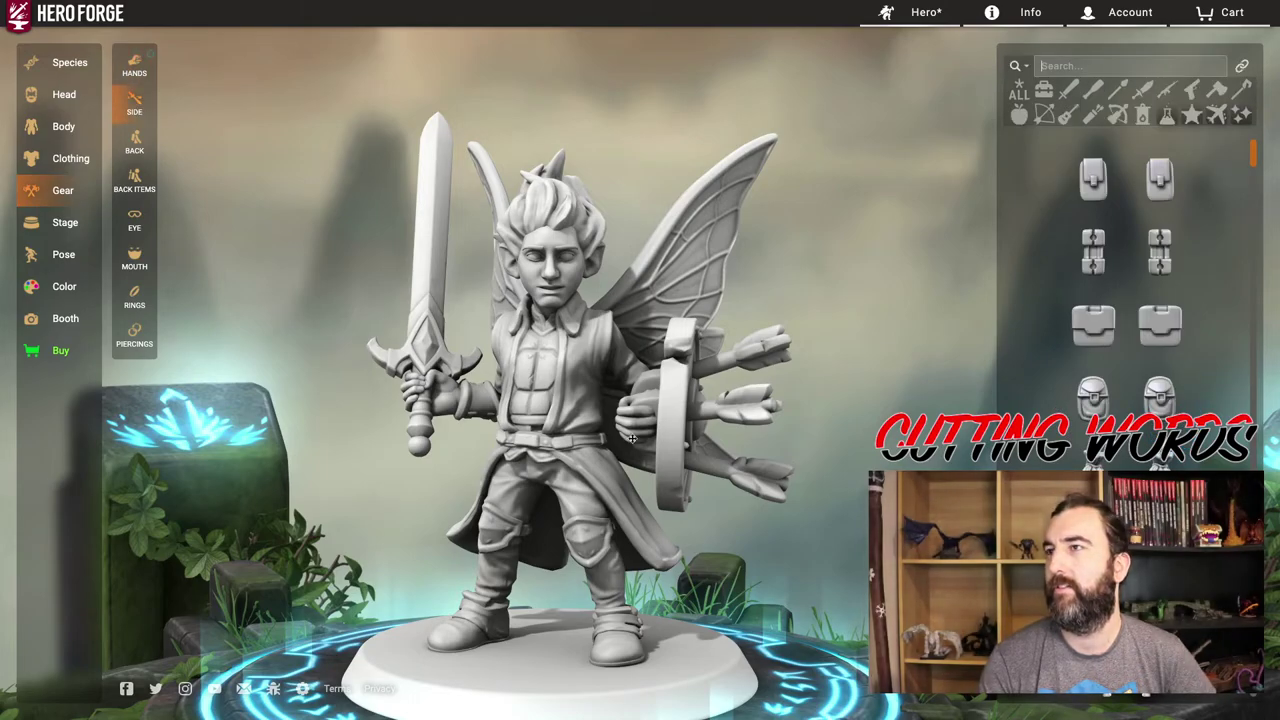
pyautogui.moveTo(745, 495); pyautogui.dragTo(813, 492)
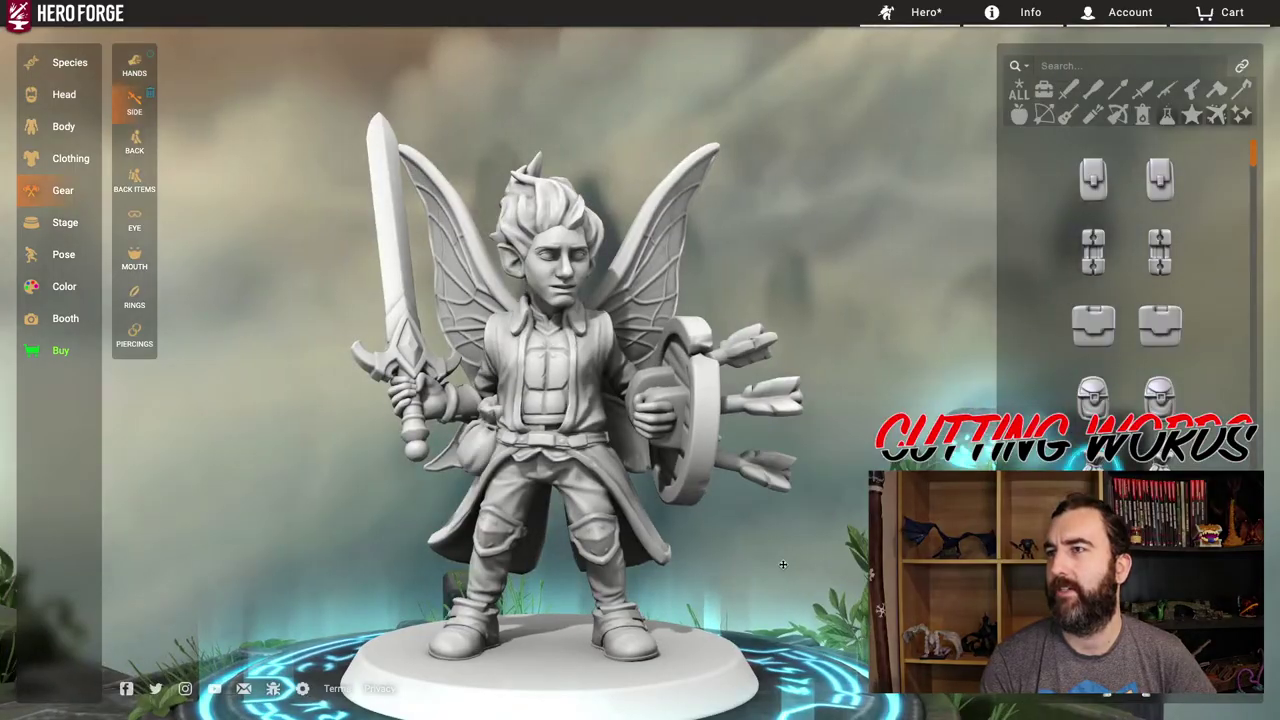
# Add an empty scabbard from the side gear to the halfling's left hip and inspect it from several angles.
pyautogui.moveTo(783, 564); pyautogui.dragTo(880, 552)
pyautogui.scroll(-1, 1093, 579)
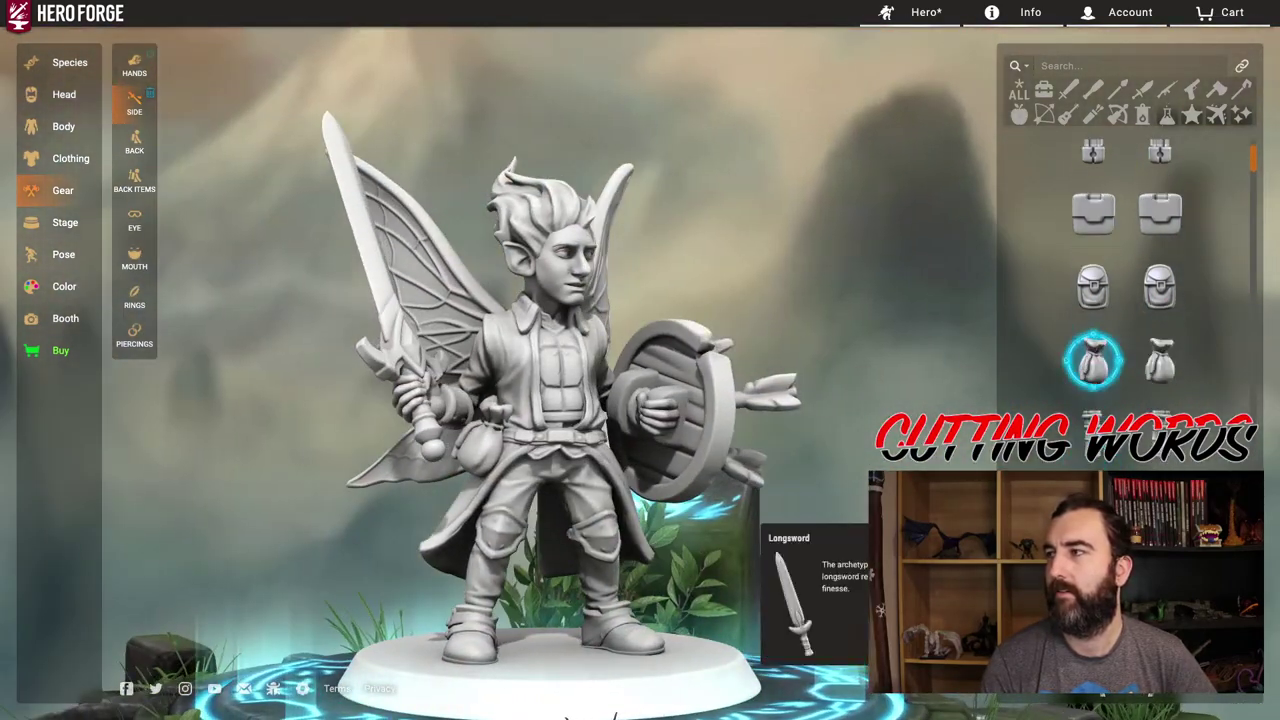
pyautogui.scroll(-3, 1095, 560)
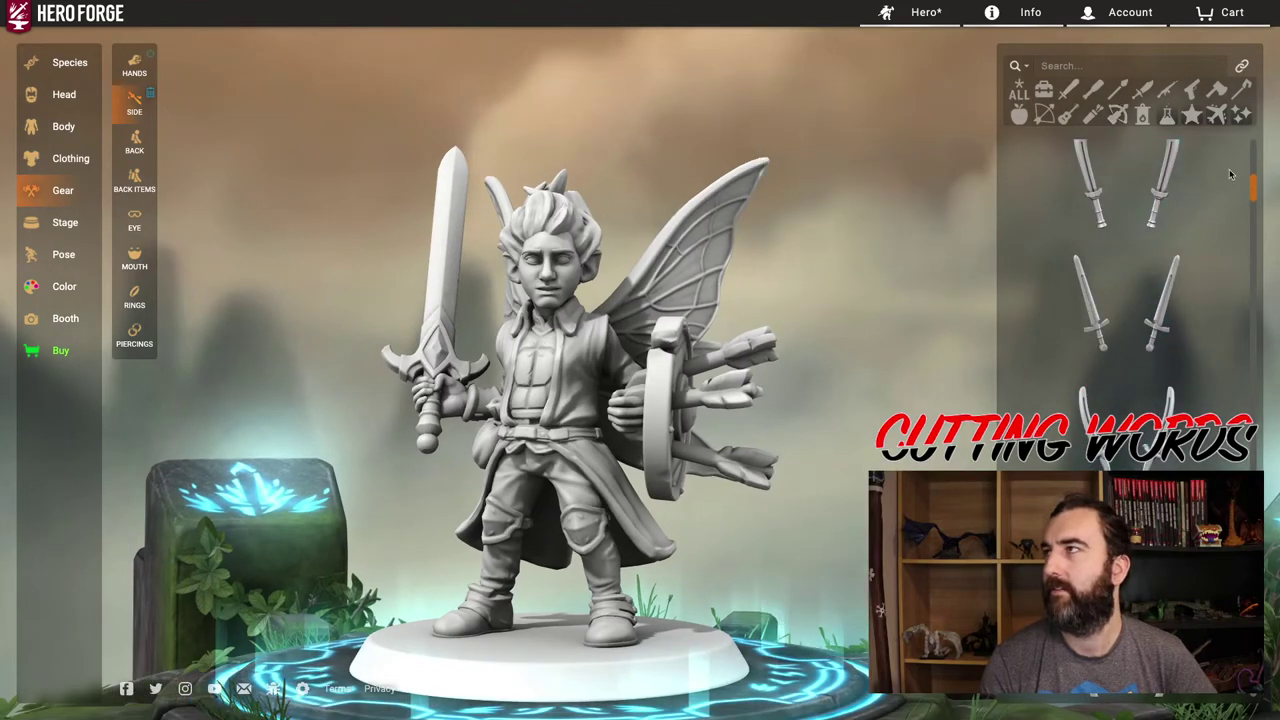
pyautogui.moveTo(1251, 195); pyautogui.dragTo(1255, 436)
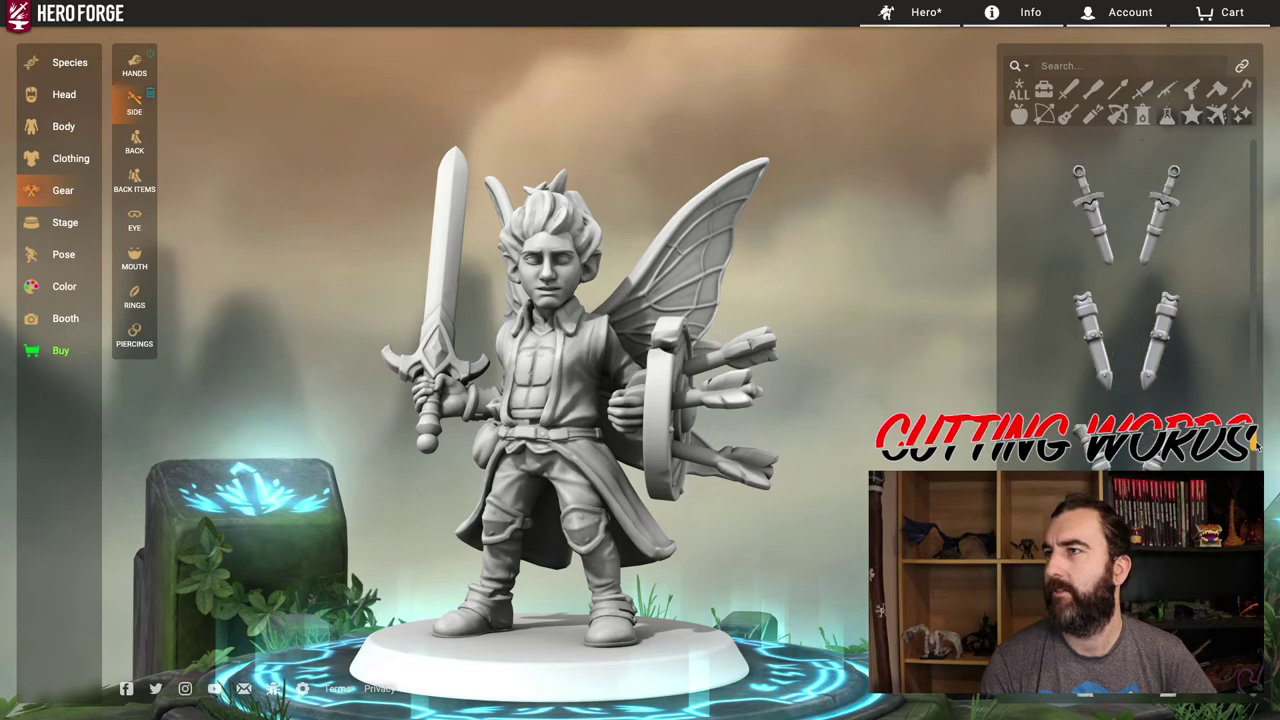
pyautogui.click(1157, 350)
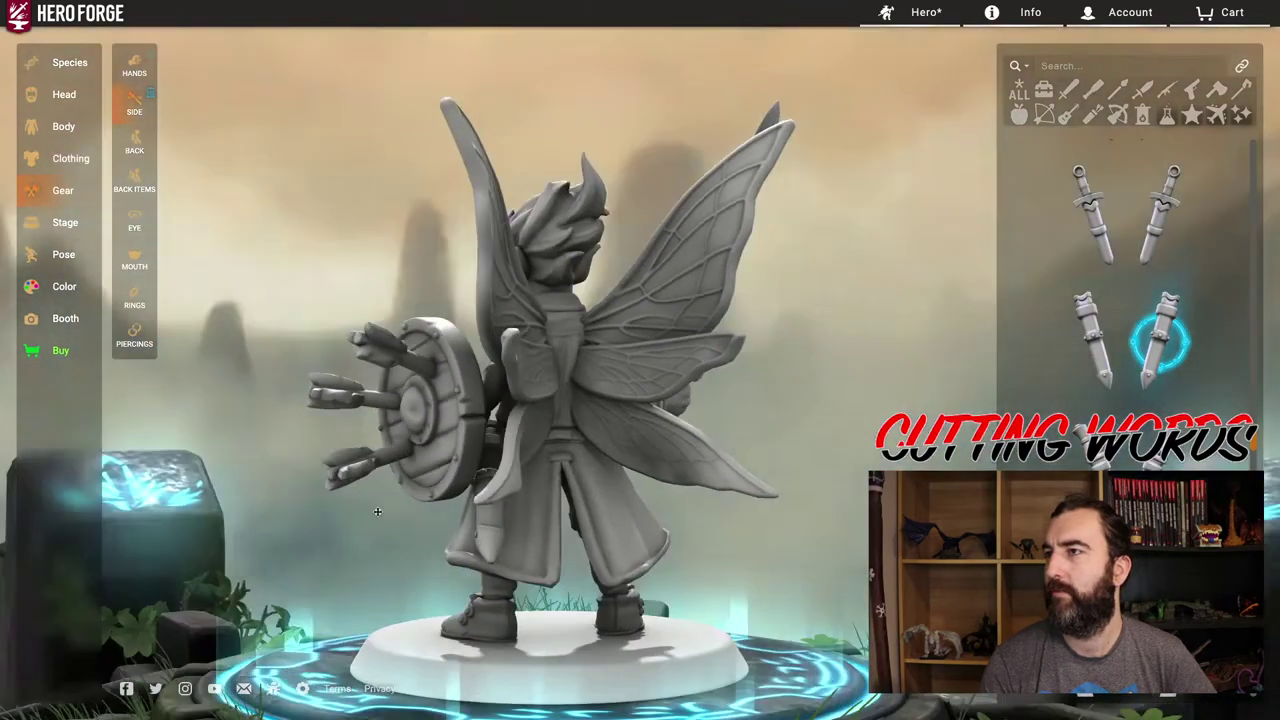
pyautogui.moveTo(378, 512); pyautogui.dragTo(940, 471)
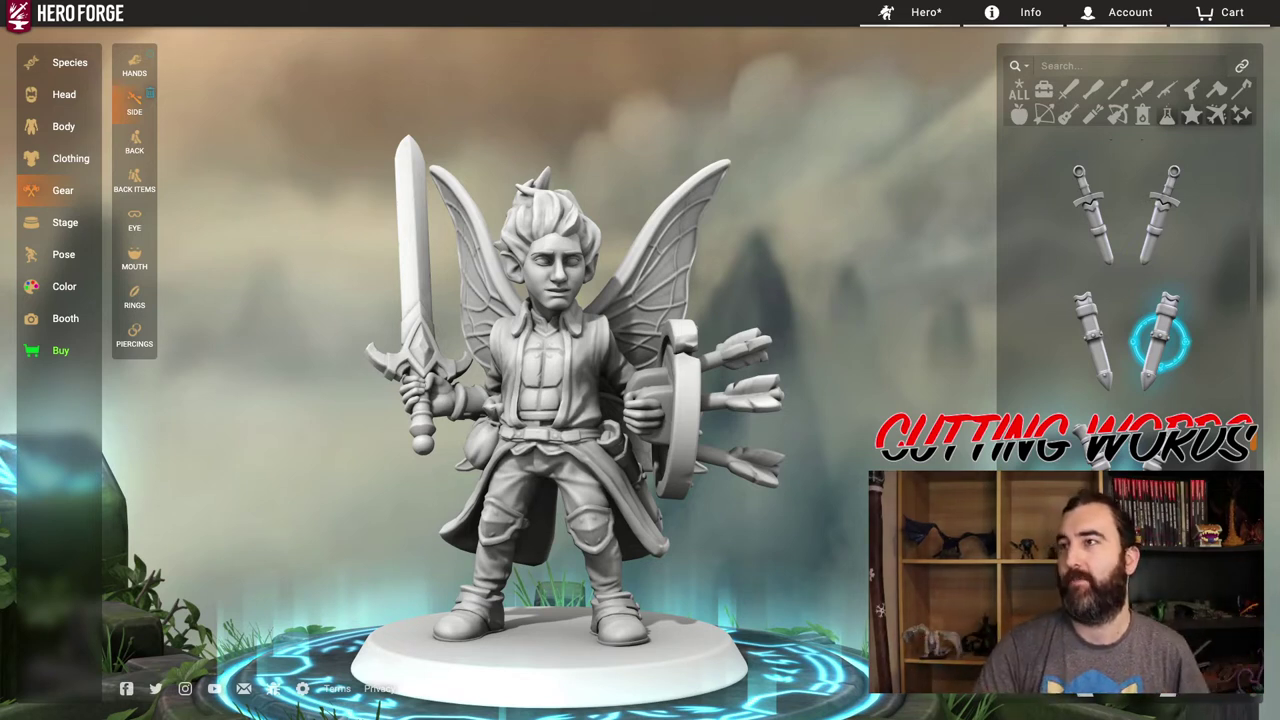
pyautogui.moveTo(757, 487); pyautogui.dragTo(251, 412)
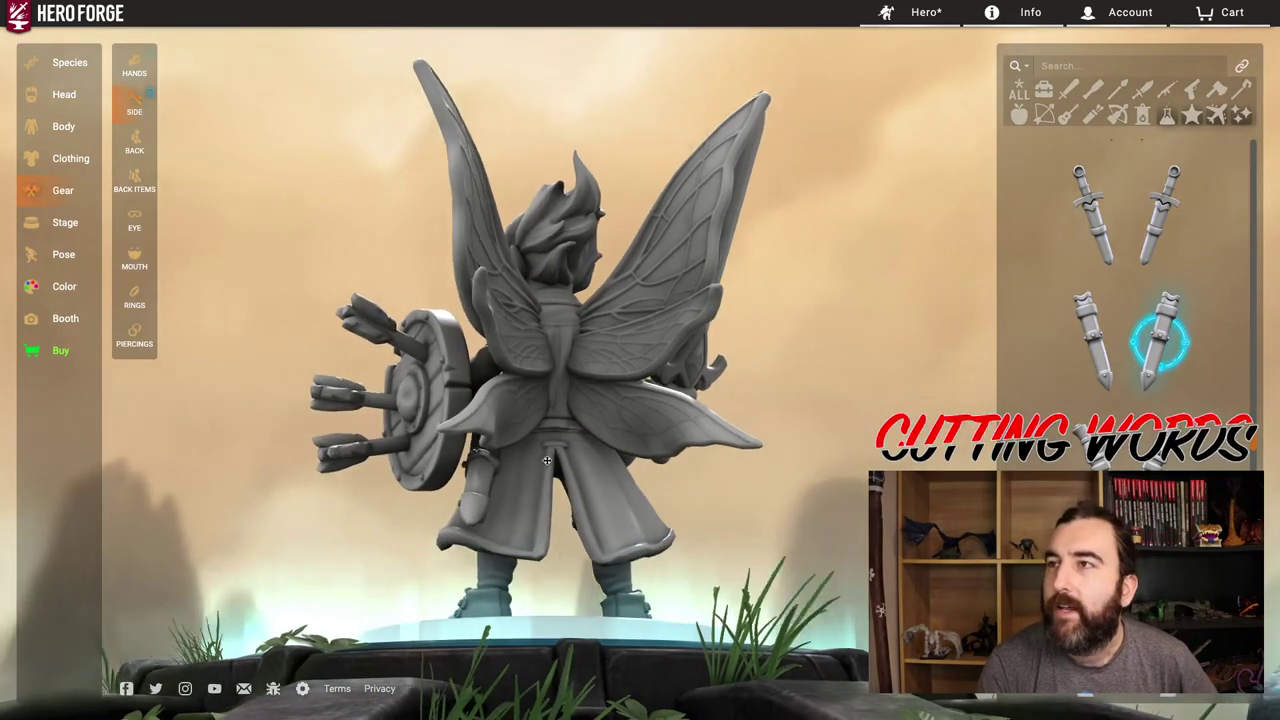
pyautogui.moveTo(547, 460); pyautogui.dragTo(566, 481)
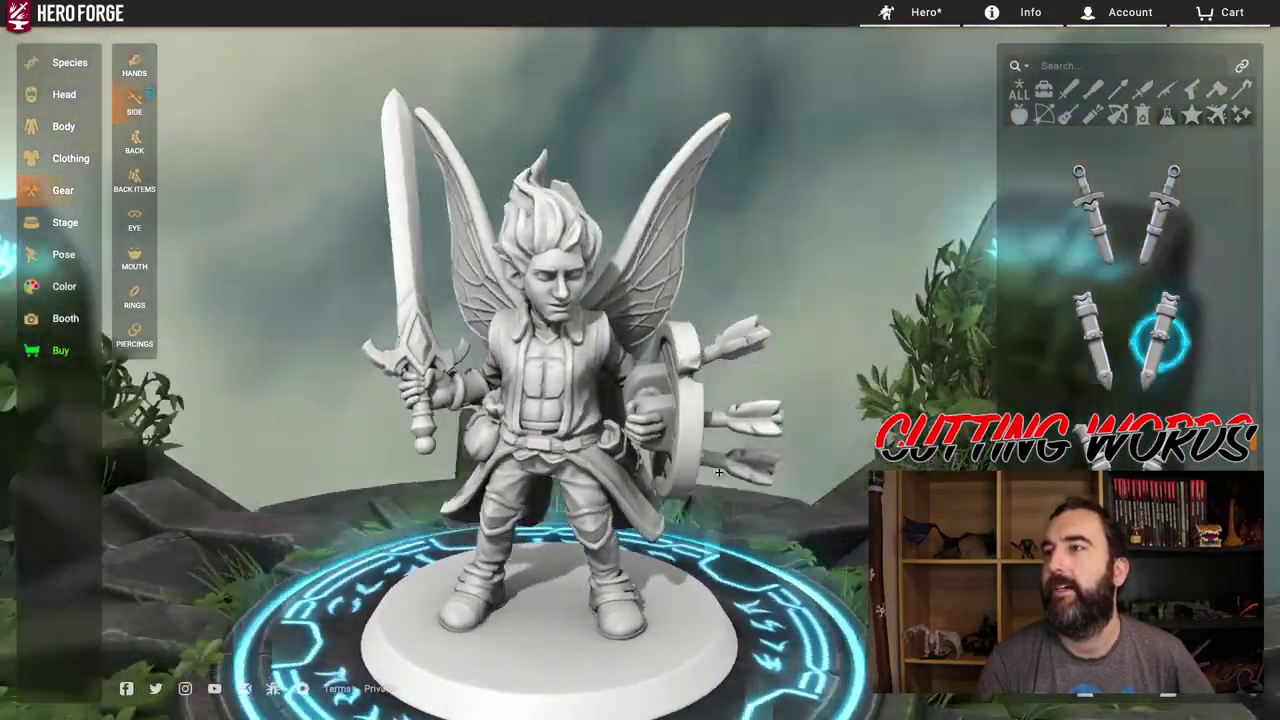
pyautogui.moveTo(719, 472)
pyautogui.mouseDown()
pyautogui.moveTo(630, 425)
pyautogui.moveTo(737, 423)
pyautogui.moveTo(750, 458)
pyautogui.moveTo(377, 419)
pyautogui.moveTo(901, 463)
pyautogui.moveTo(710, 452)
pyautogui.mouseUp()
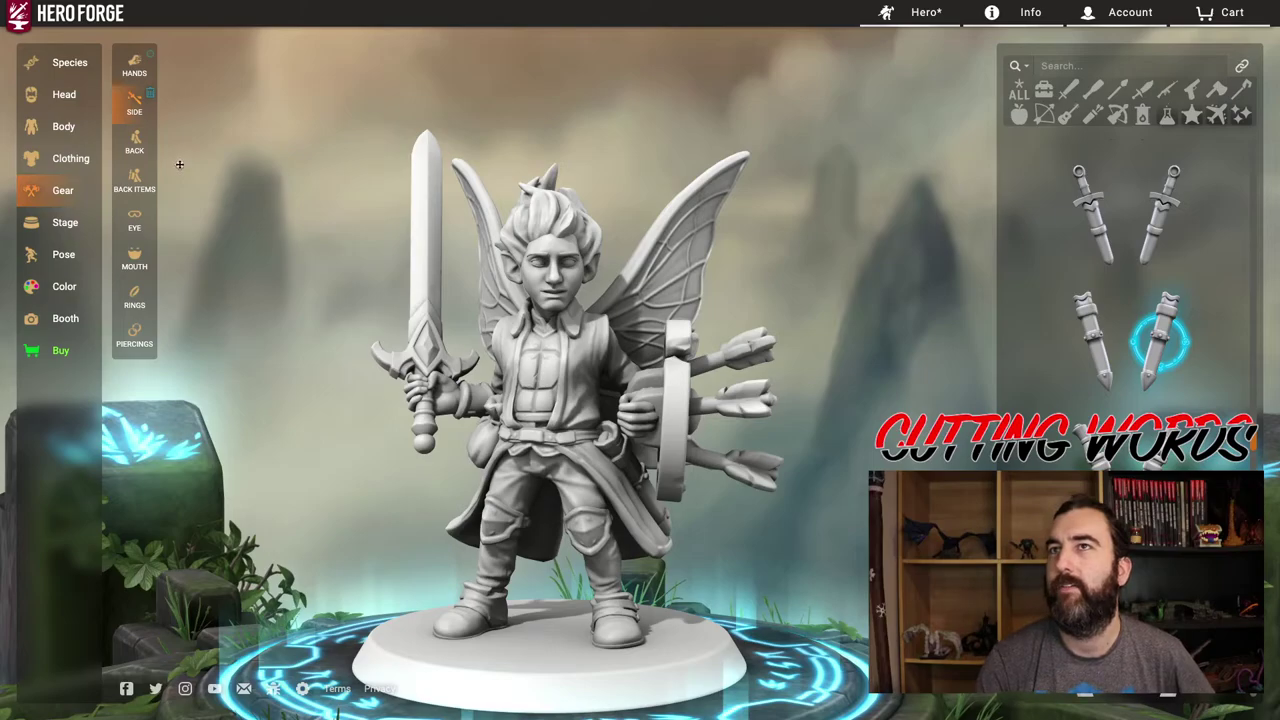
# Try the heavily tattered cape on the halfling's back, check it from behind and take it off again.
pyautogui.click(136, 150)
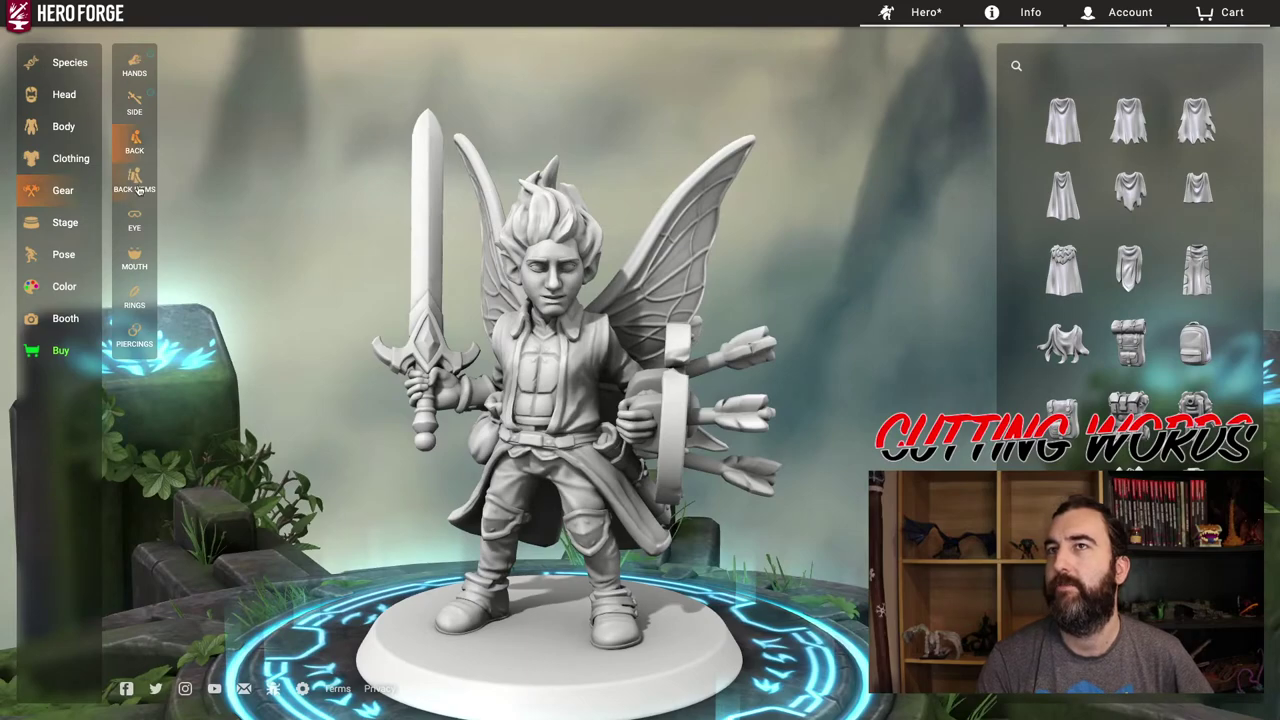
pyautogui.moveTo(520, 340); pyautogui.dragTo(190, 345)
pyautogui.moveTo(667, 374); pyautogui.dragTo(357, 367)
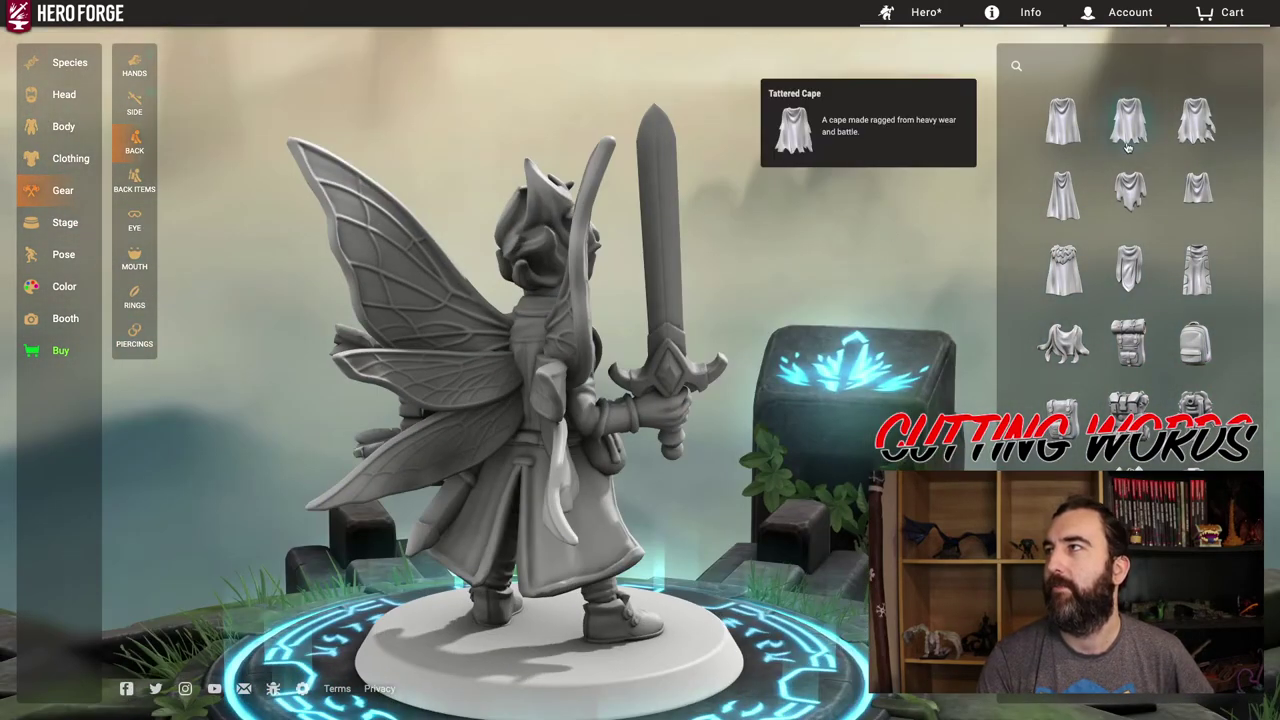
pyautogui.click(1197, 122)
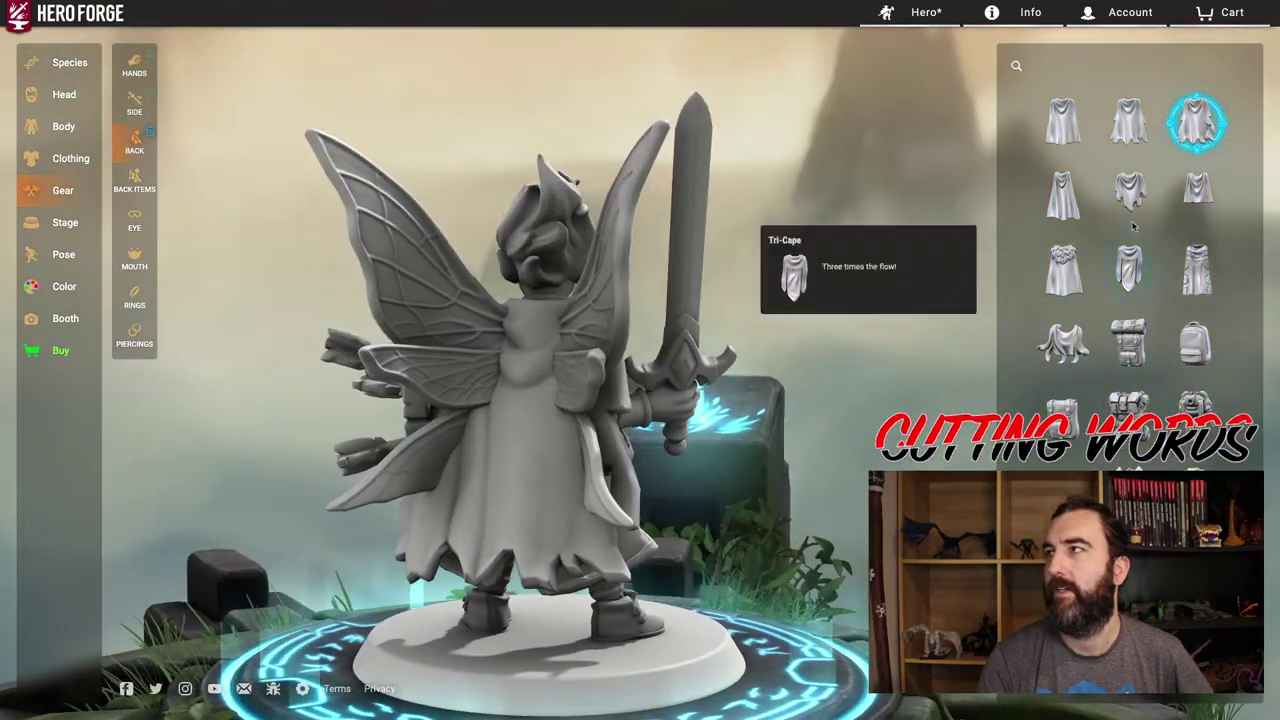
pyautogui.click(1188, 128)
pyautogui.moveTo(706, 372); pyautogui.dragTo(752, 393)
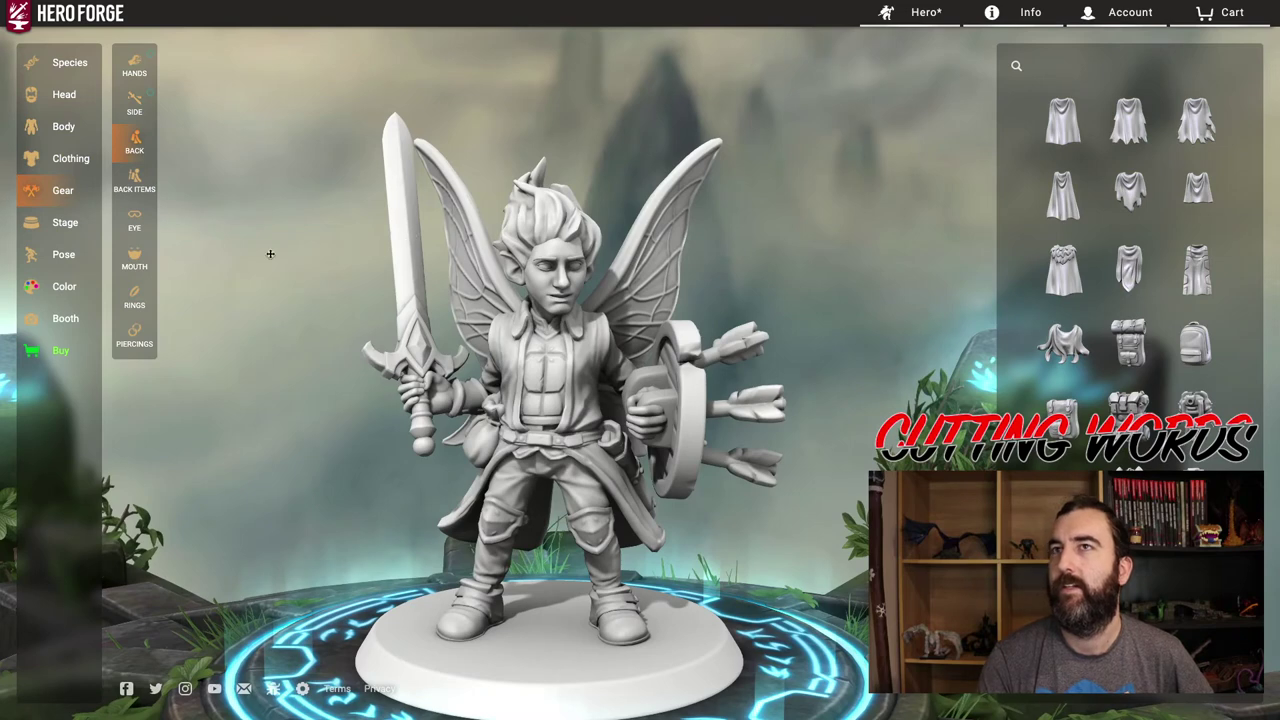
pyautogui.click(138, 185)
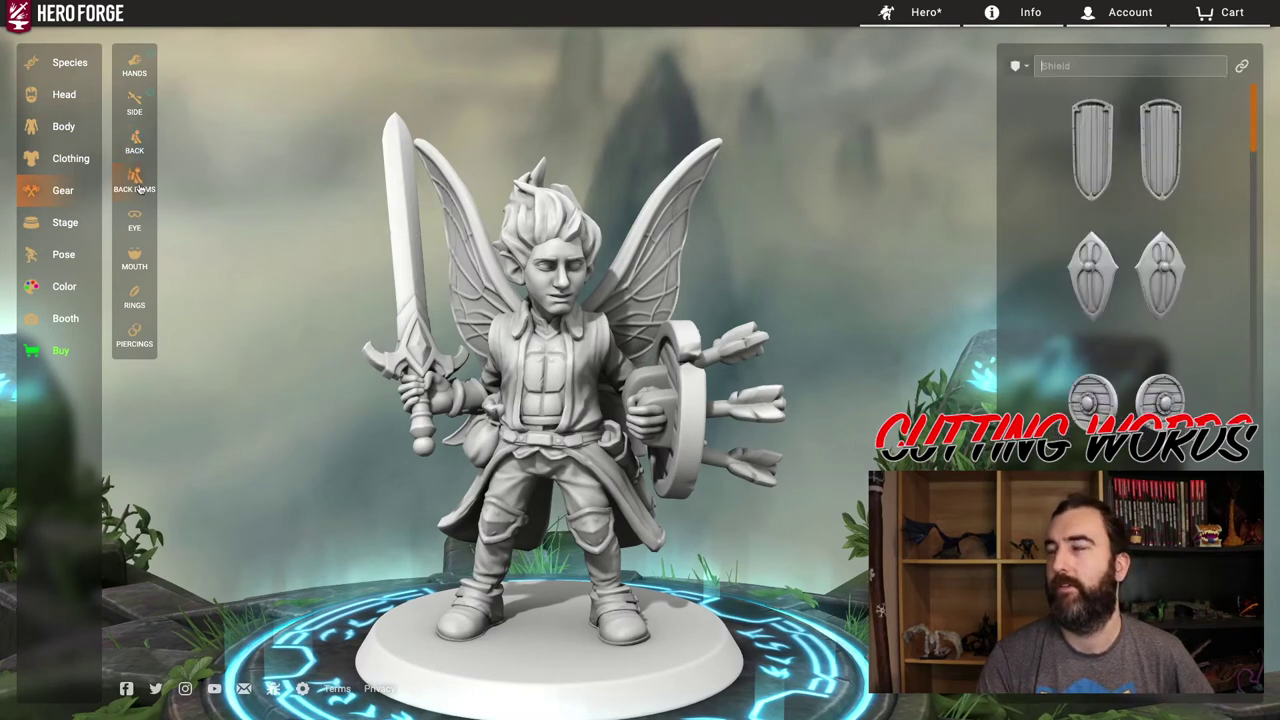
pyautogui.click(147, 233)
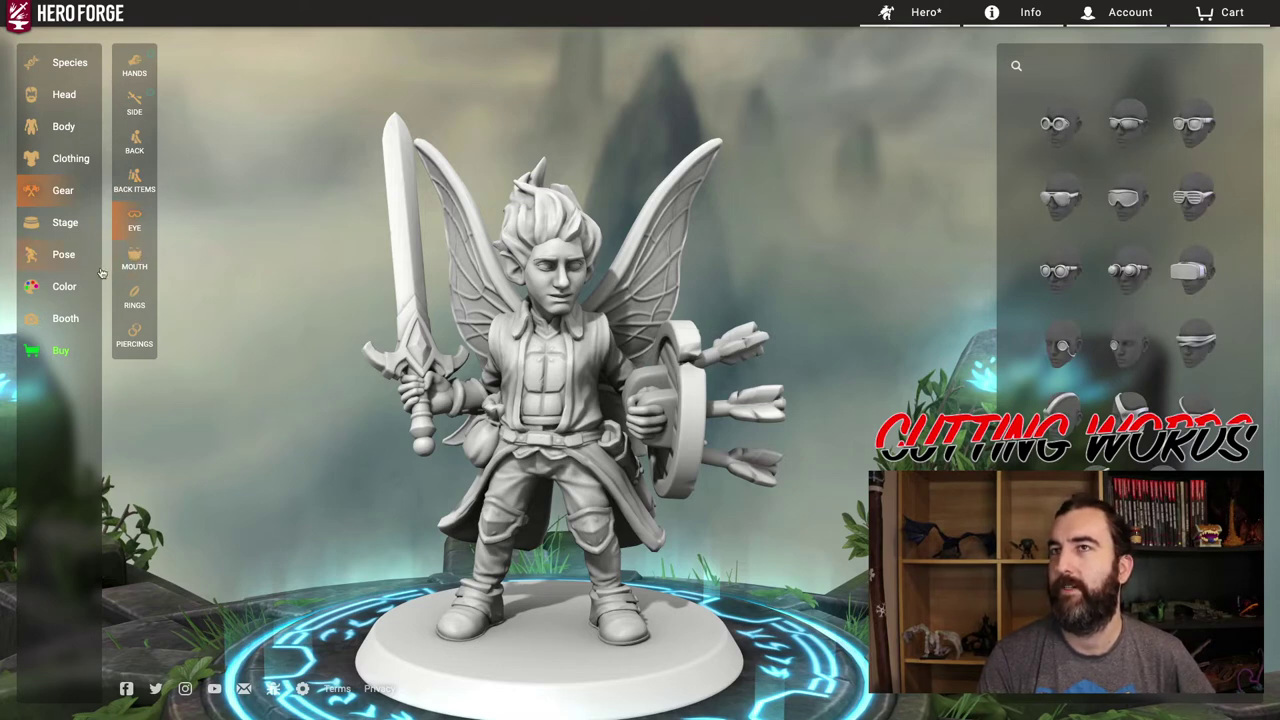
pyautogui.click(127, 265)
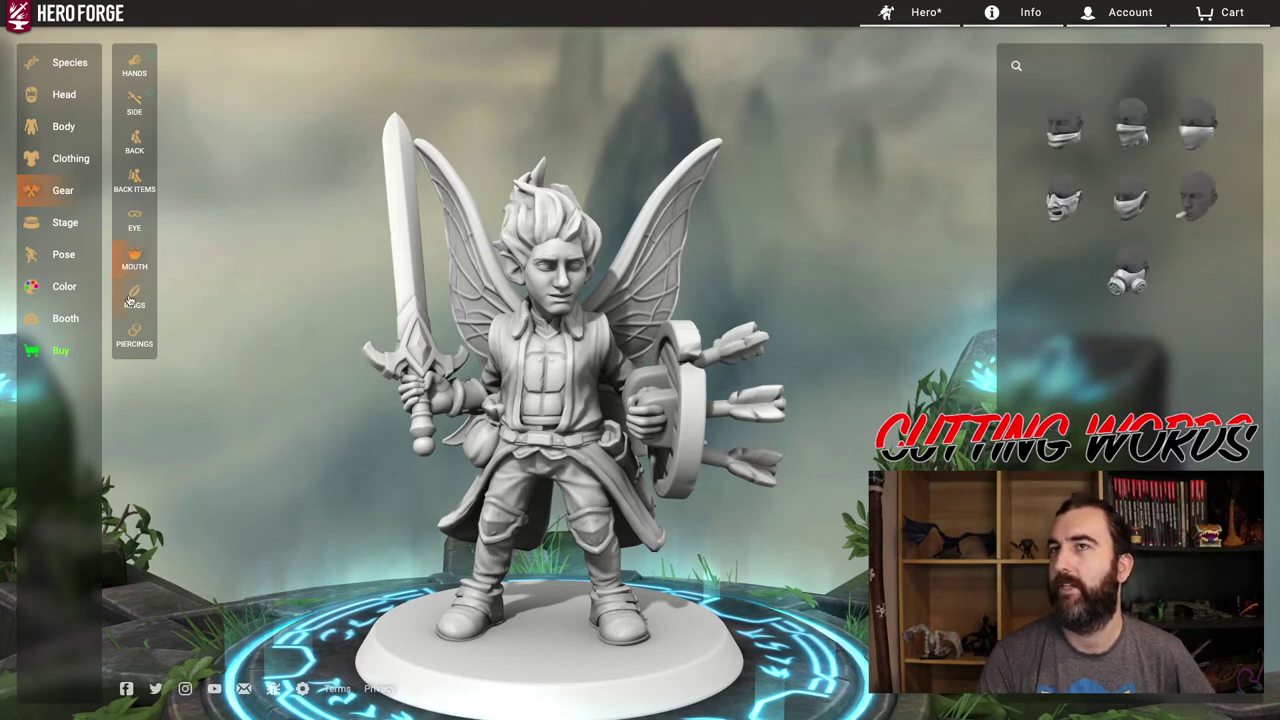
pyautogui.click(129, 299)
pyautogui.click(135, 340)
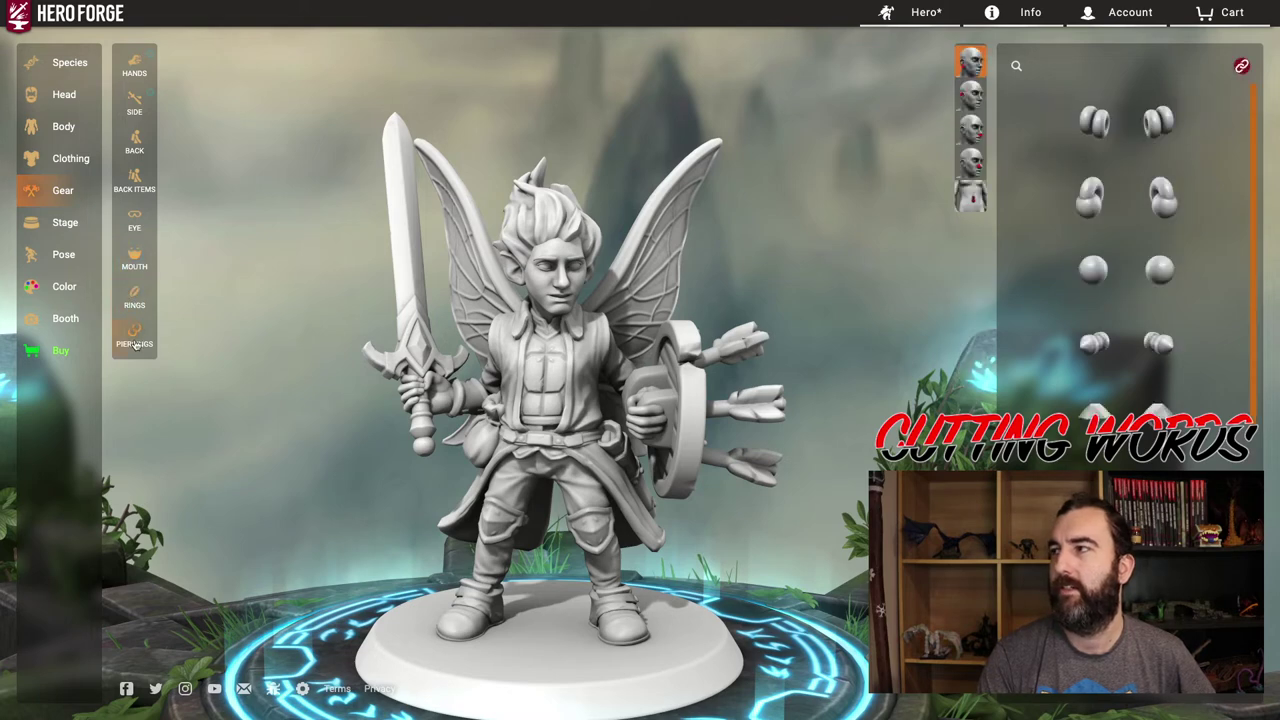
# Remove the plain round base from under the halfling and check the figure without it.
pyautogui.click(57, 222)
pyautogui.moveTo(488, 406); pyautogui.dragTo(365, 299)
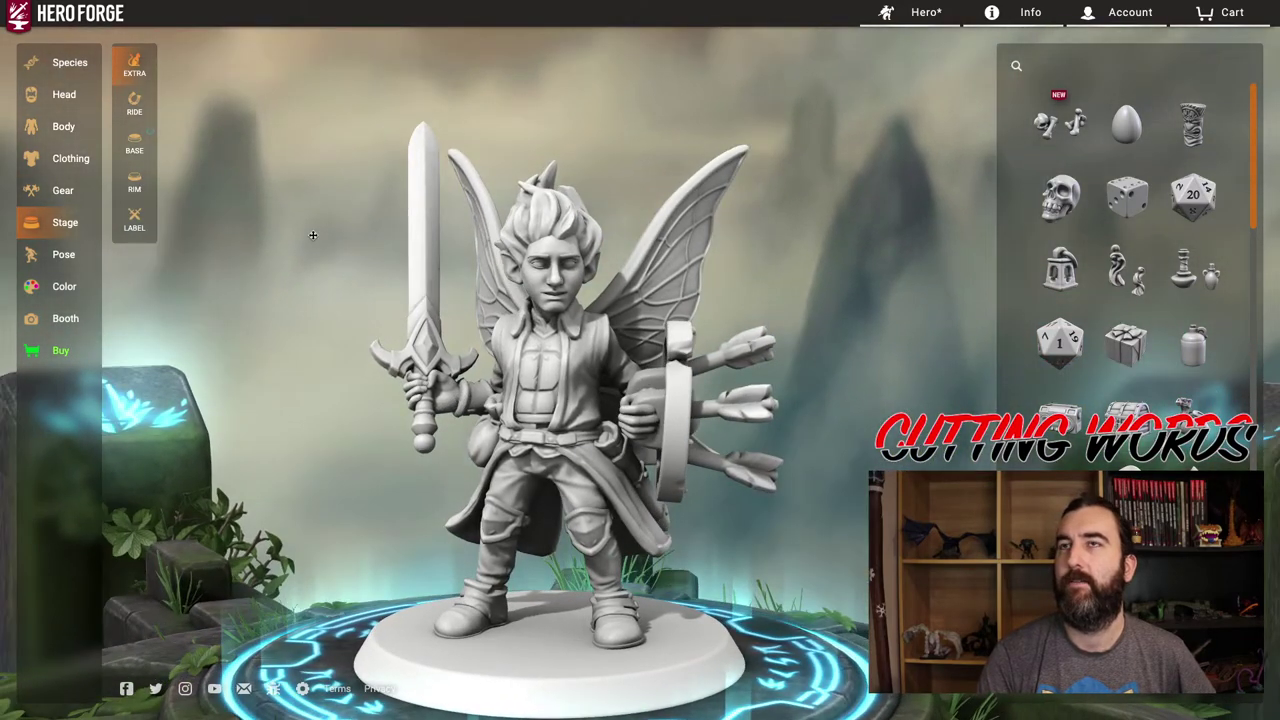
pyautogui.moveTo(480, 306); pyautogui.dragTo(421, 312)
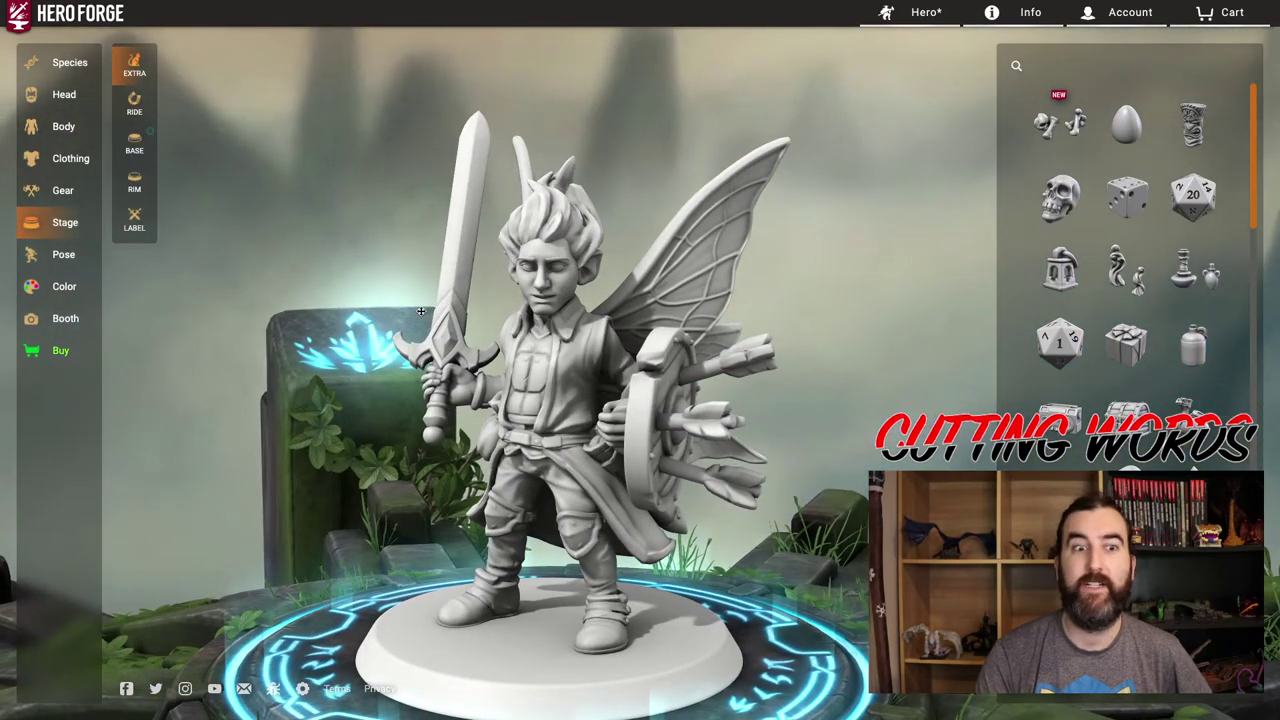
pyautogui.click(140, 142)
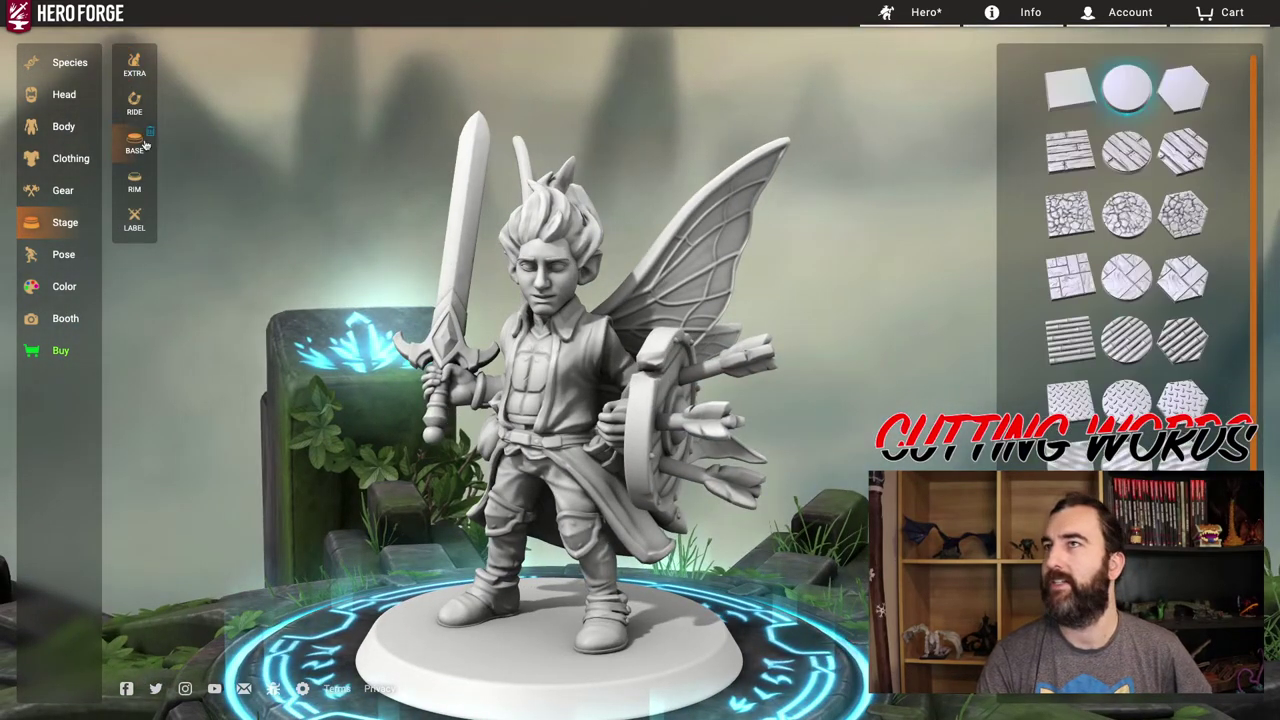
pyautogui.click(1127, 88)
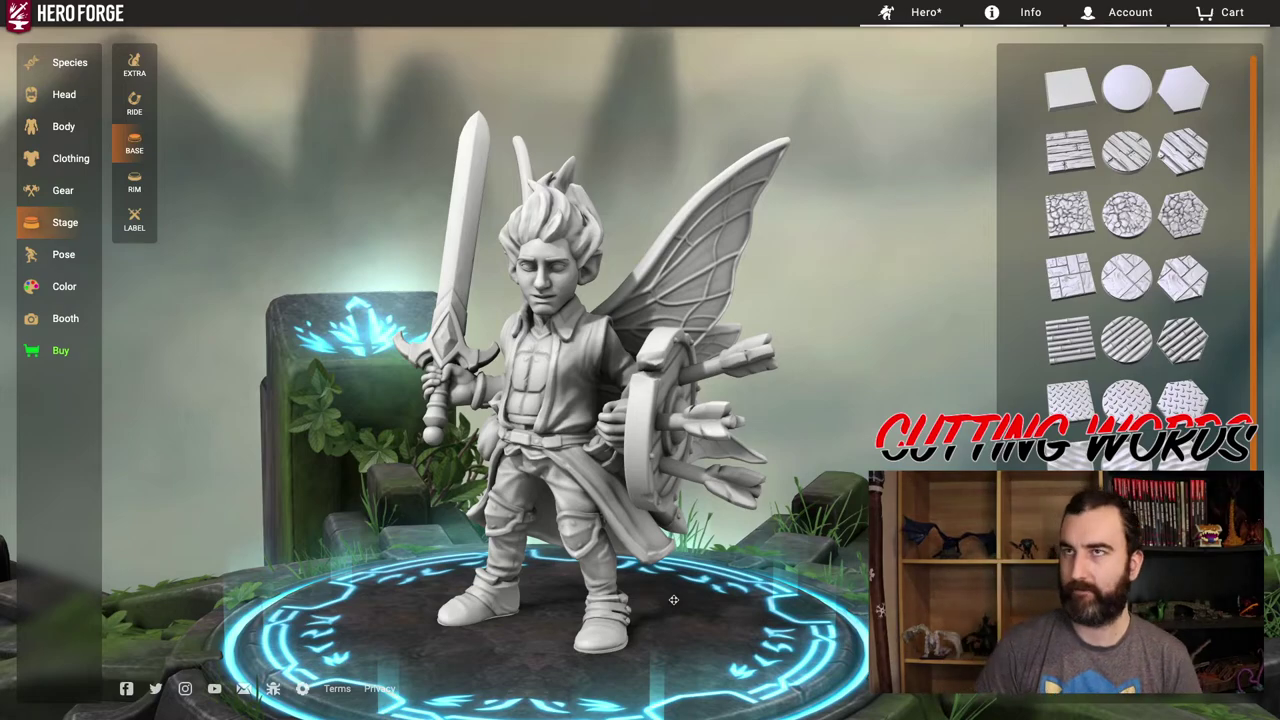
pyautogui.moveTo(580, 537)
pyautogui.mouseDown()
pyautogui.moveTo(385, 560)
pyautogui.moveTo(348, 542)
pyautogui.mouseUp()
pyautogui.moveTo(632, 521)
pyautogui.mouseDown()
pyautogui.moveTo(560, 550)
pyautogui.moveTo(378, 503)
pyautogui.moveTo(751, 515)
pyautogui.mouseUp()
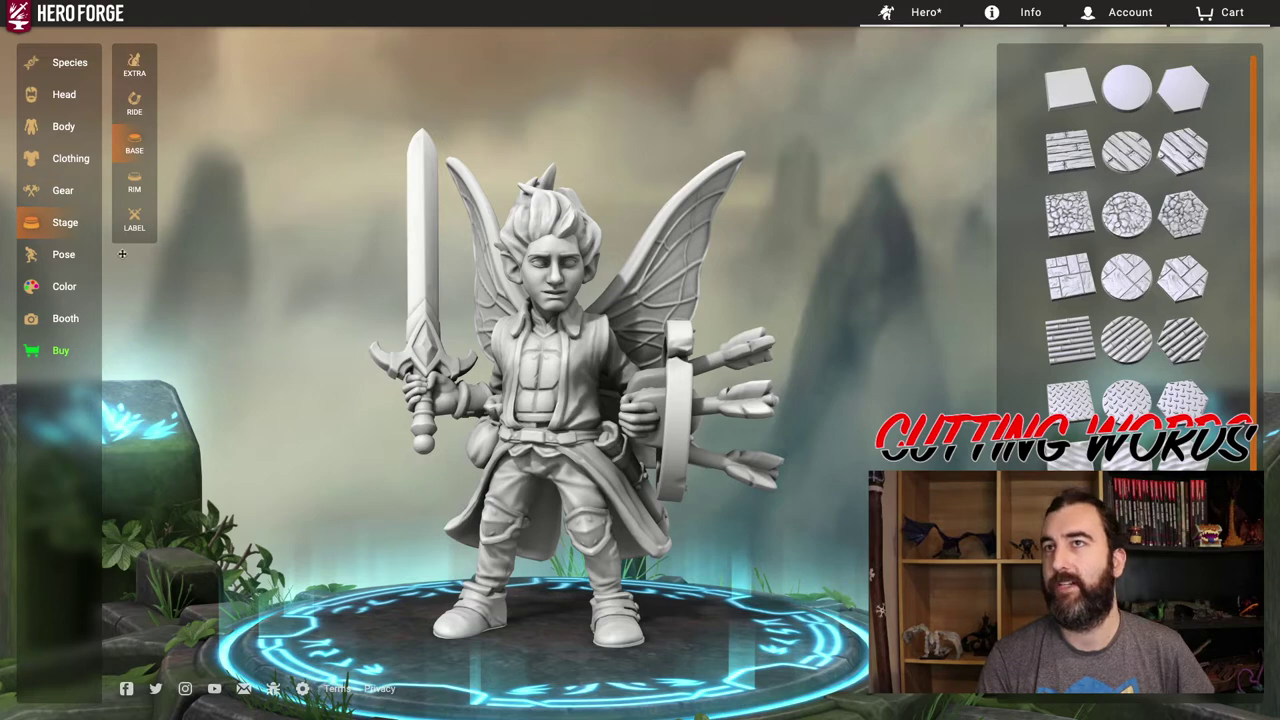
# Try the first four preset body poses on the halfling, from the relaxed standing poses to the high kick.
pyautogui.click(90, 254)
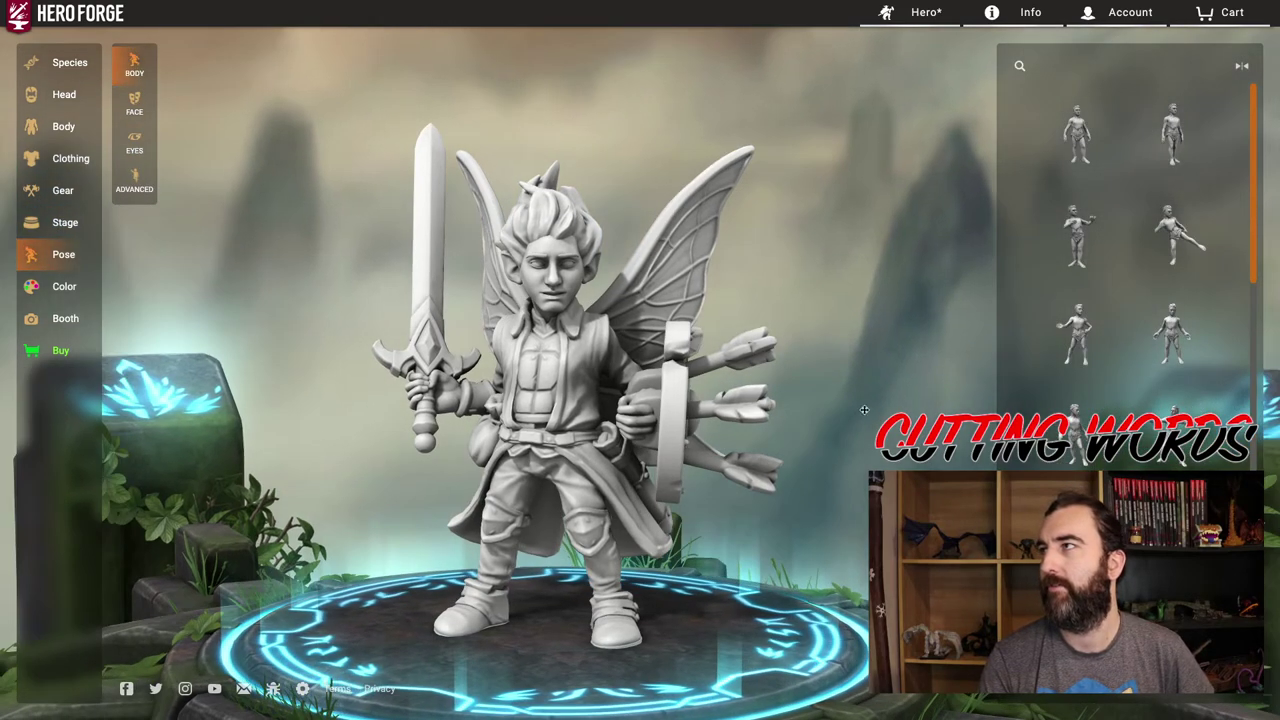
pyautogui.click(1077, 135)
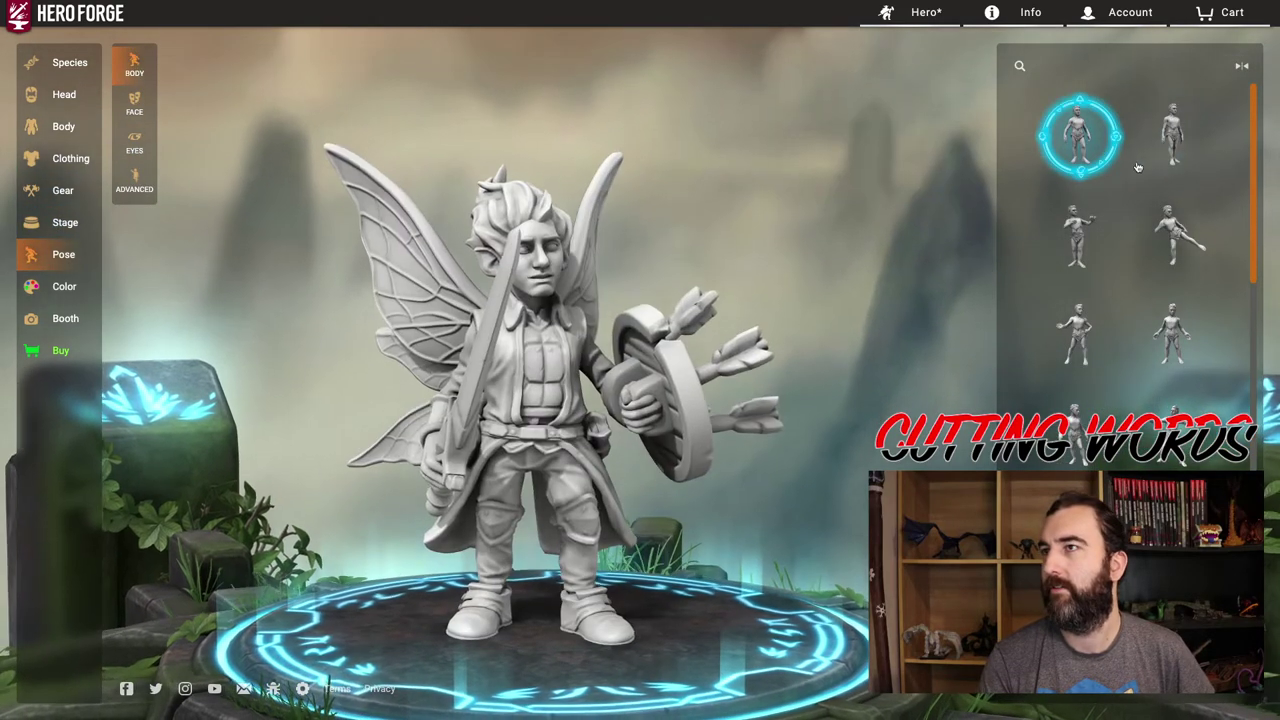
pyautogui.click(1170, 160)
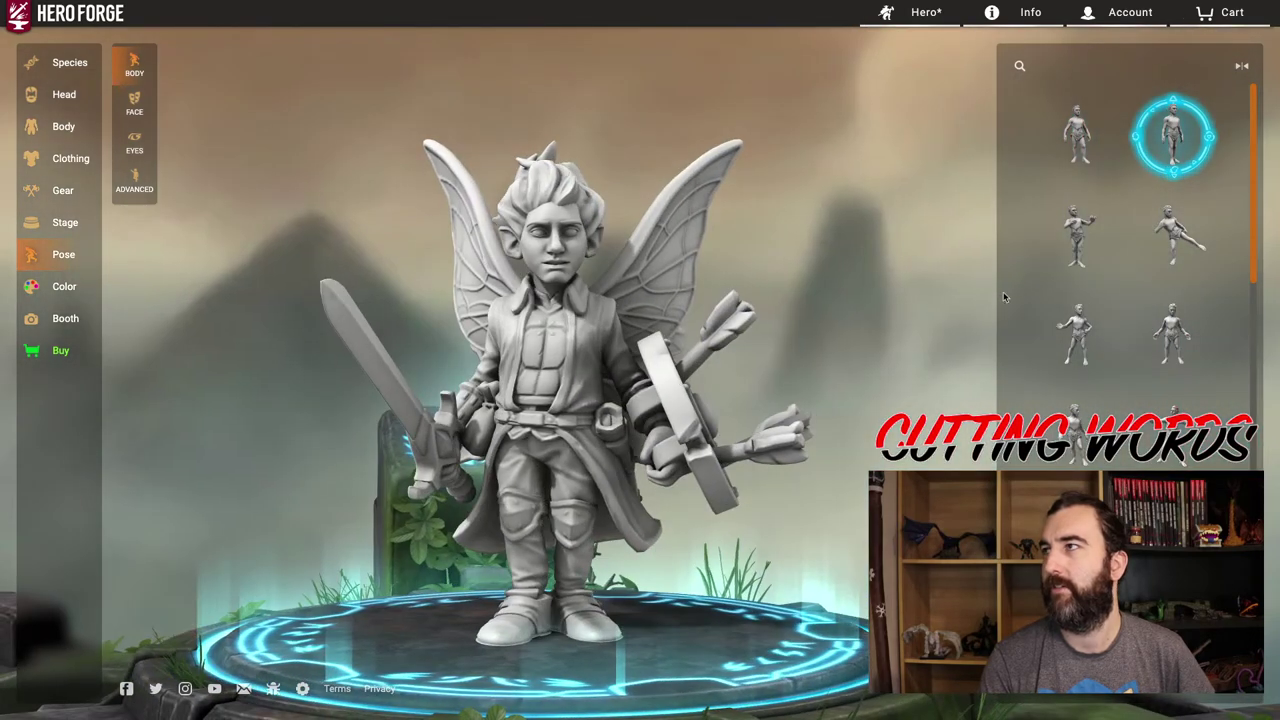
pyautogui.click(1080, 242)
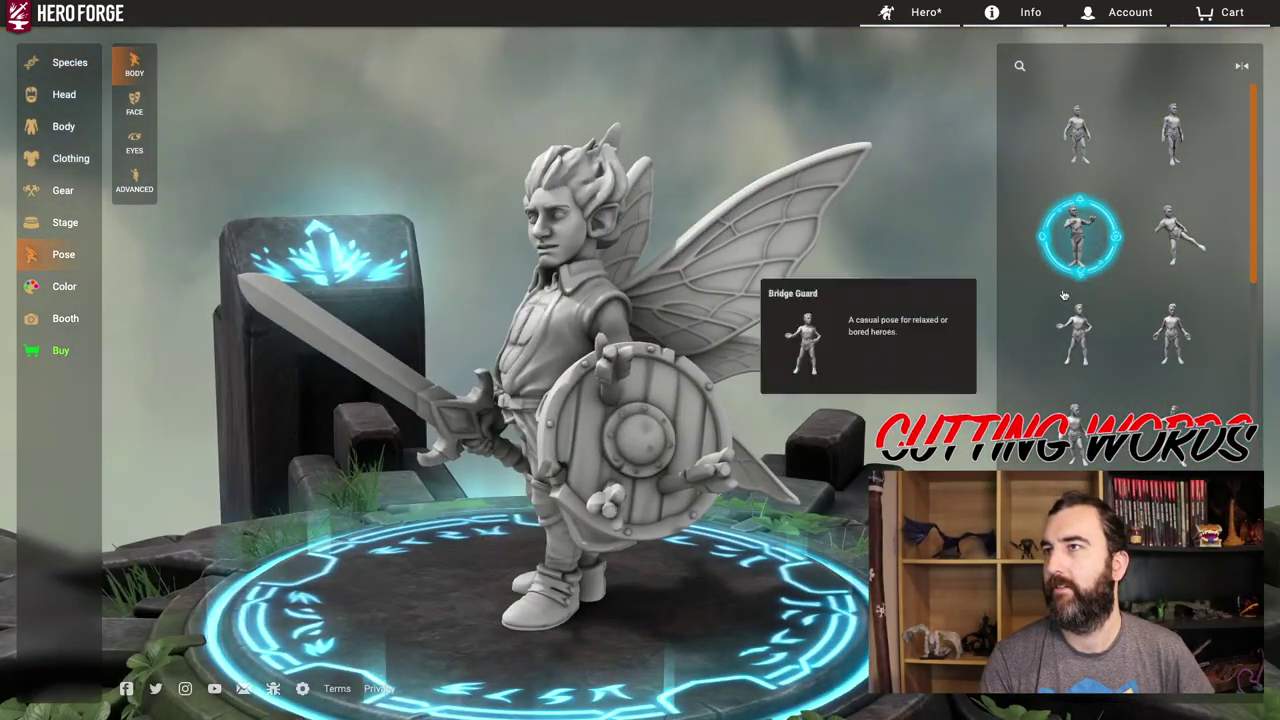
pyautogui.click(1172, 236)
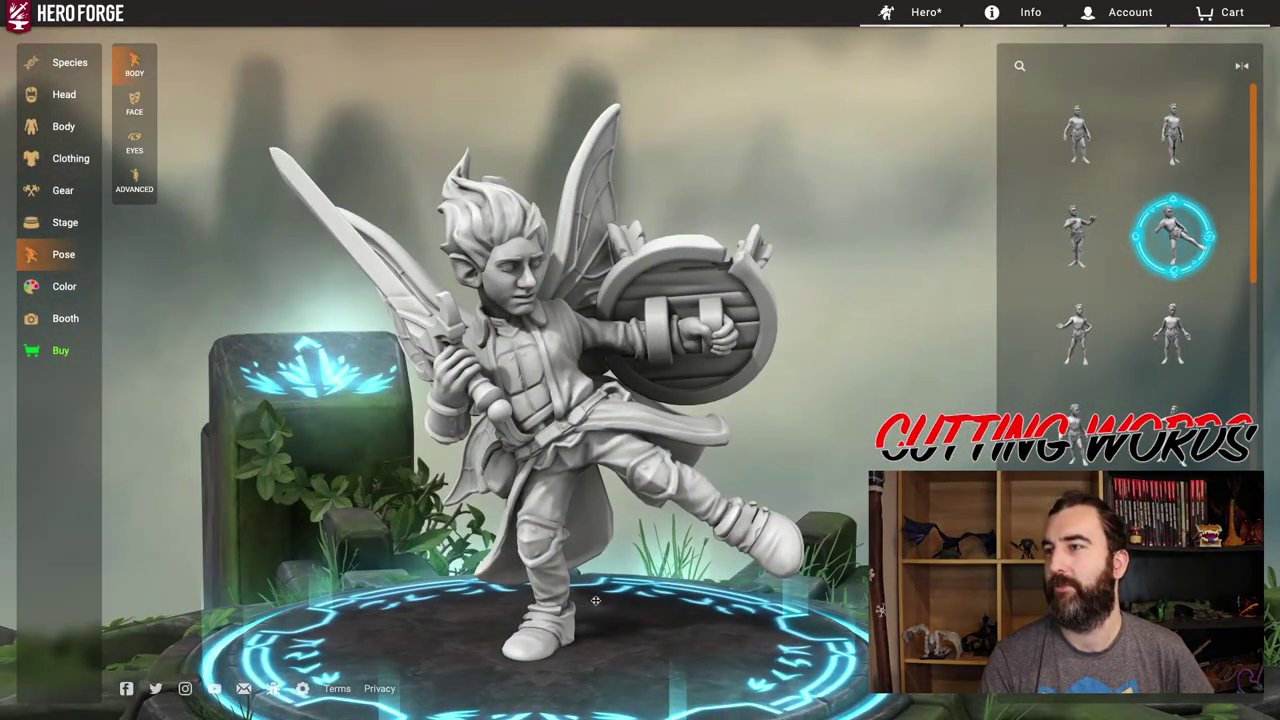
# Try the Bridge Guard pose, the standing pose beside it and the Contrapposto pose, viewing the halfling from different sides.
pyautogui.click(1079, 335)
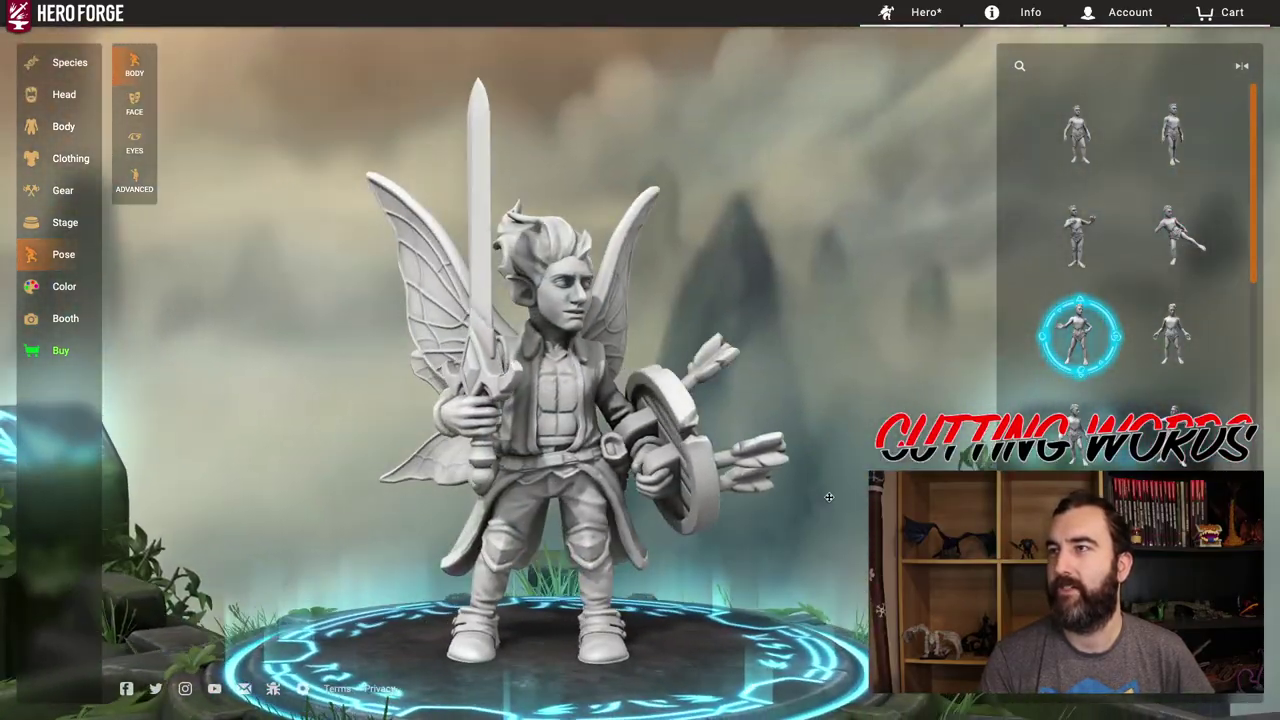
pyautogui.moveTo(829, 497); pyautogui.dragTo(750, 497)
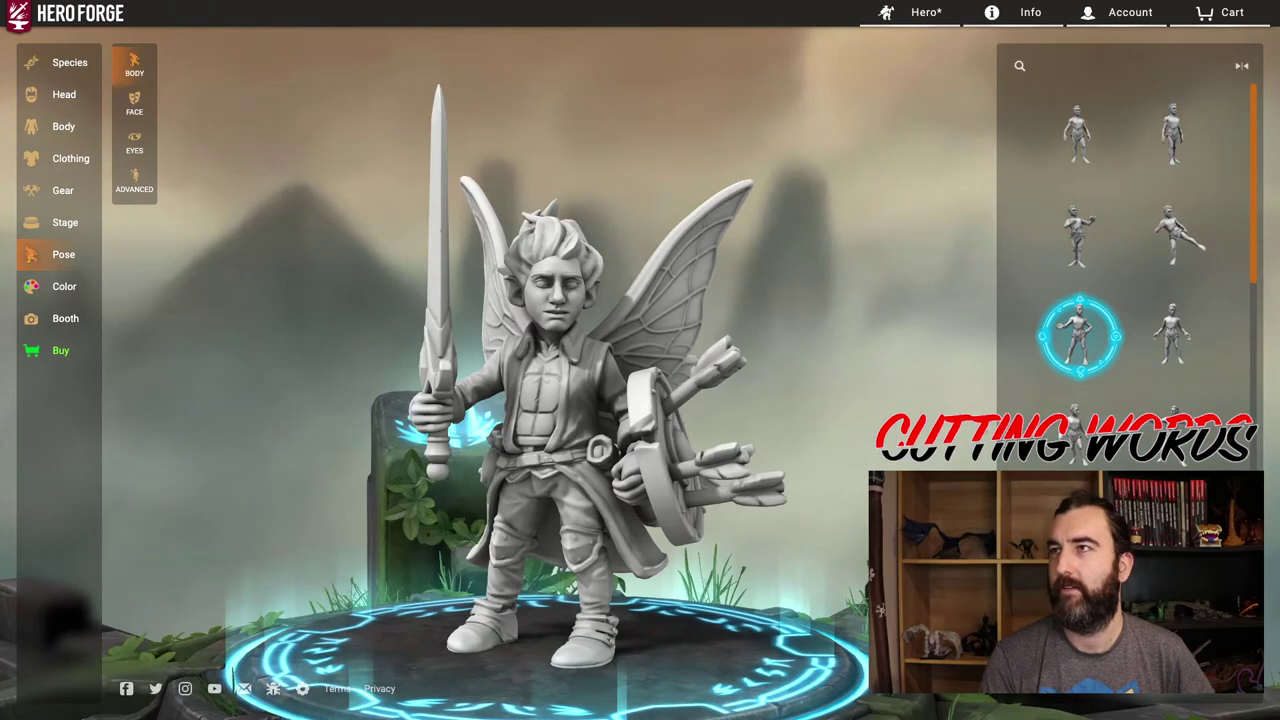
pyautogui.click(1173, 336)
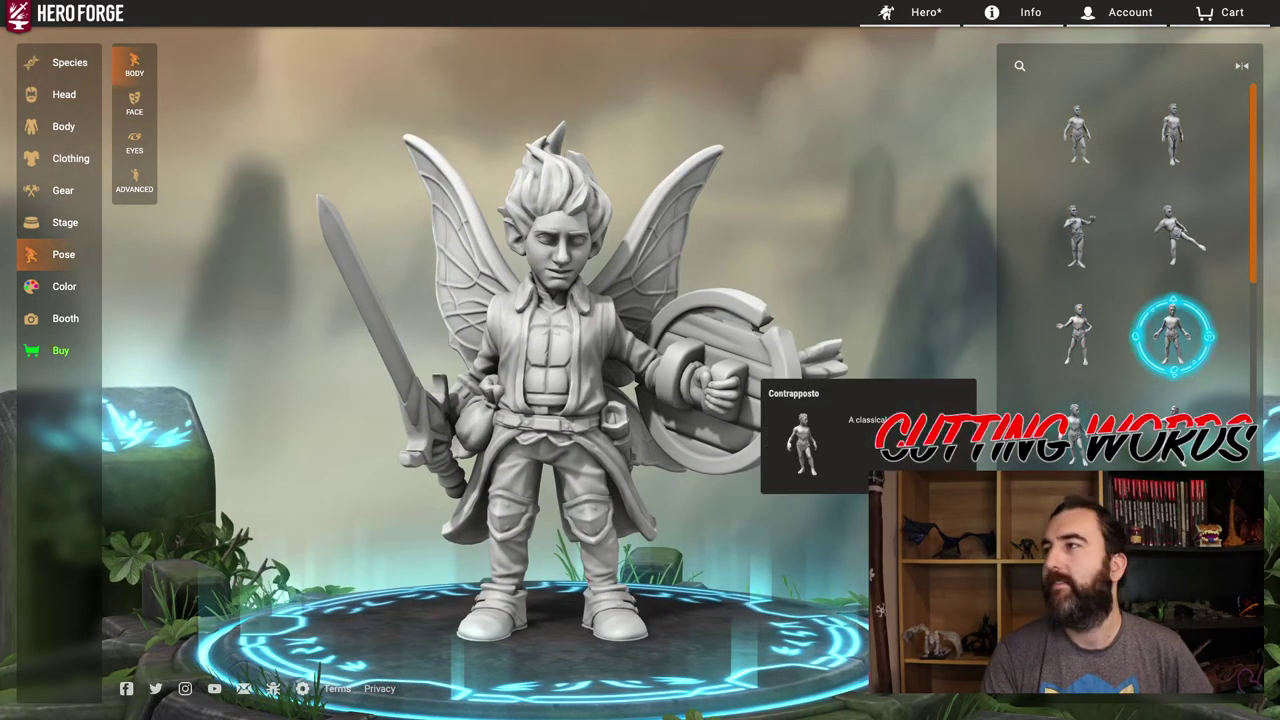
pyautogui.click(1068, 460)
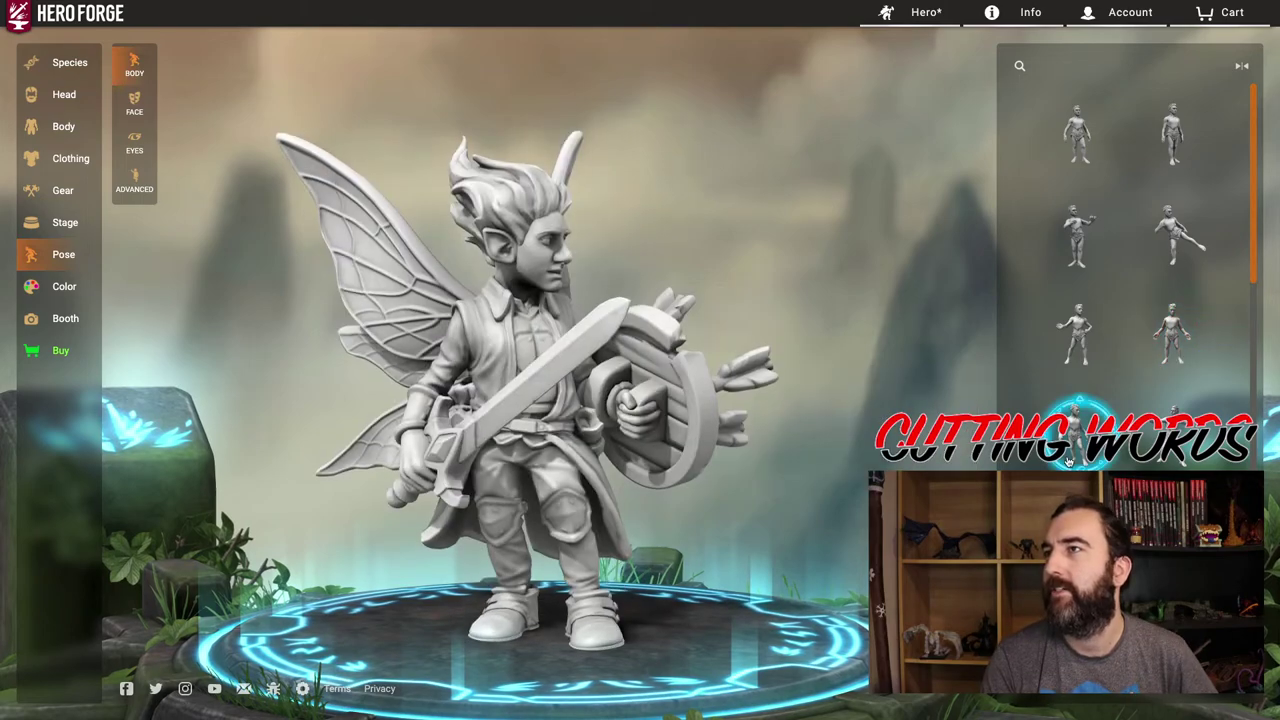
pyautogui.moveTo(800, 480); pyautogui.dragTo(569, 511)
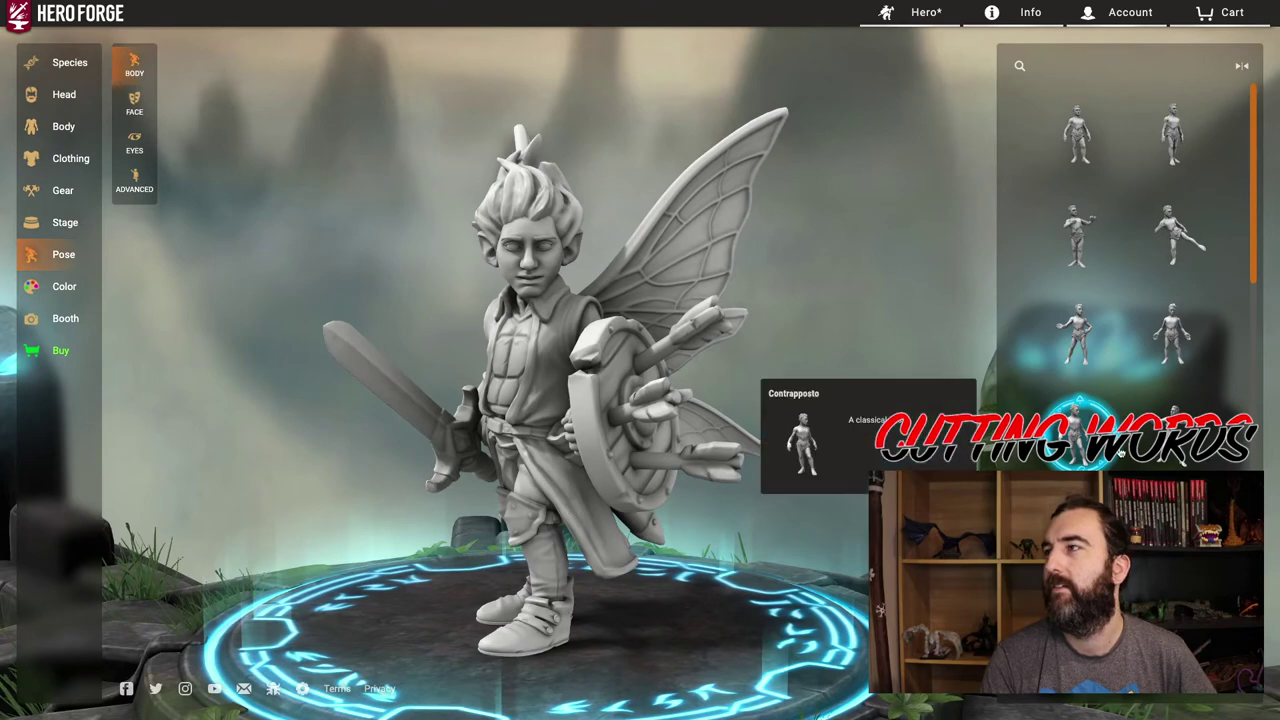
# Try the wide-stance pose with the shield arm stretched out and the crouching Heavy Weapon pose on the halfling.
pyautogui.click(1190, 455)
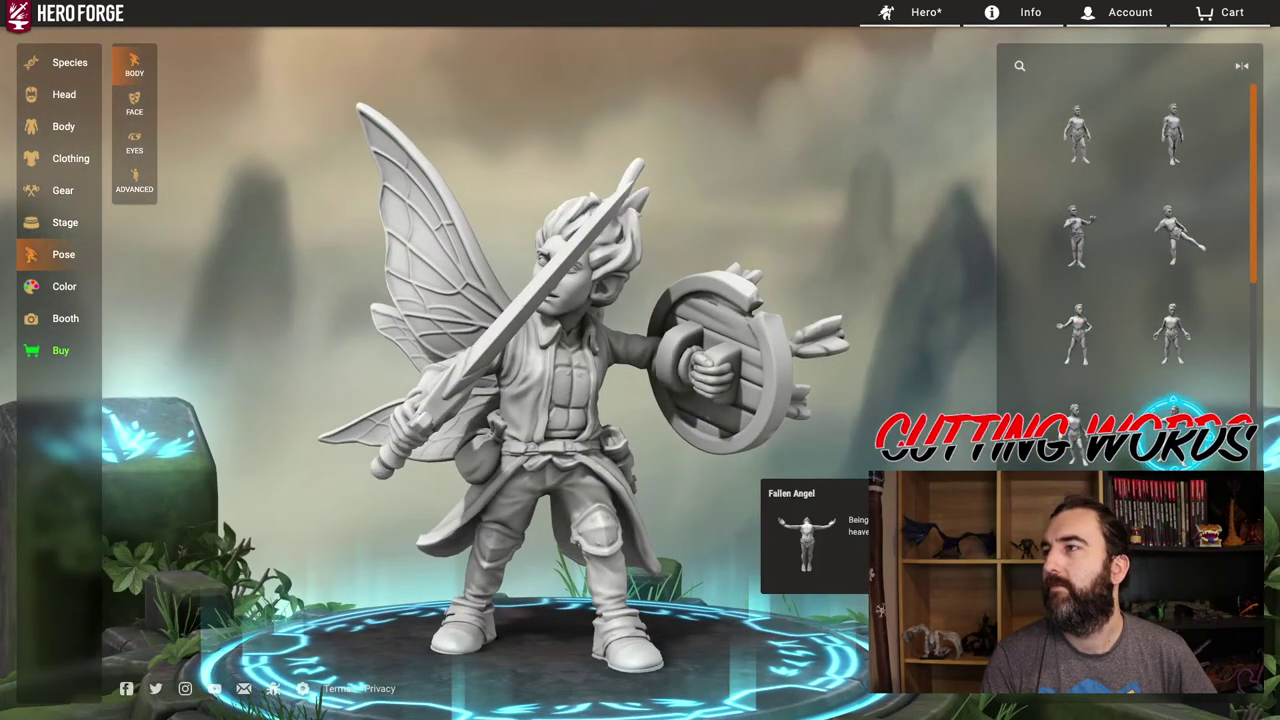
pyautogui.click(1173, 530)
pyautogui.click(1173, 532)
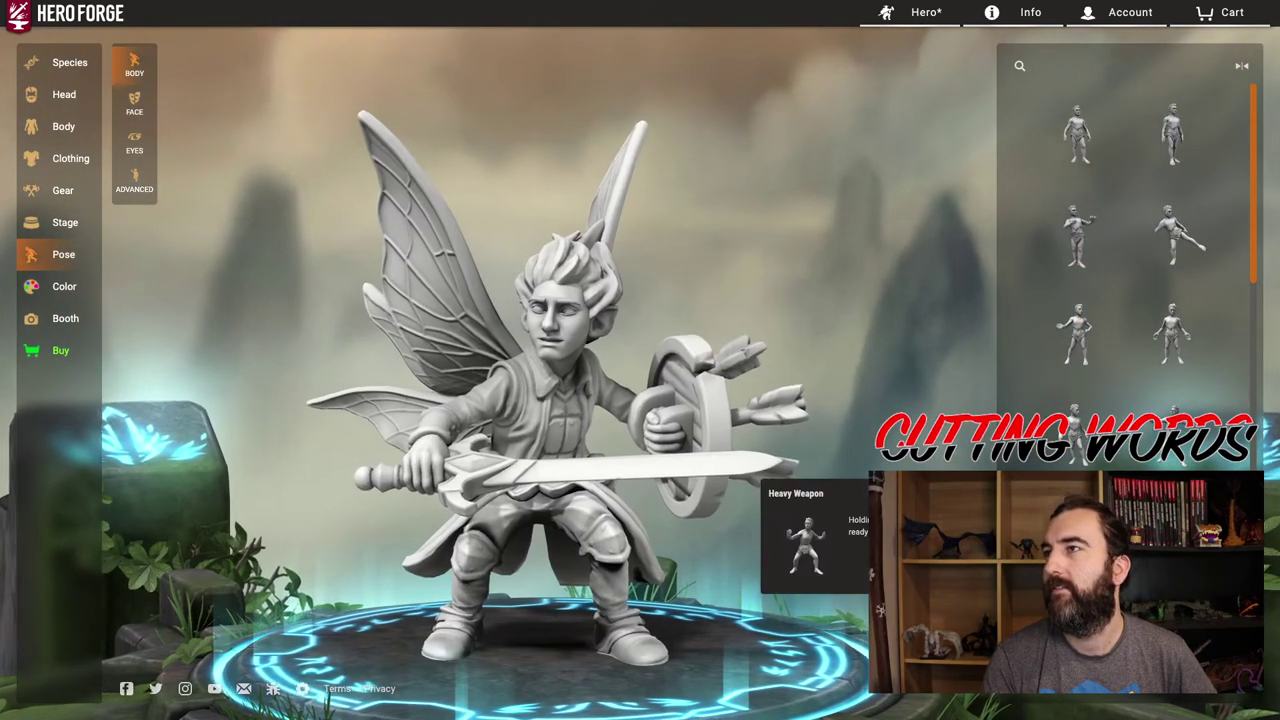
# Try the two body poses in the row below Heavy Weapon, ending on the striding pose with the shield arm raised forward.
pyautogui.scroll(-1, 1173, 532)
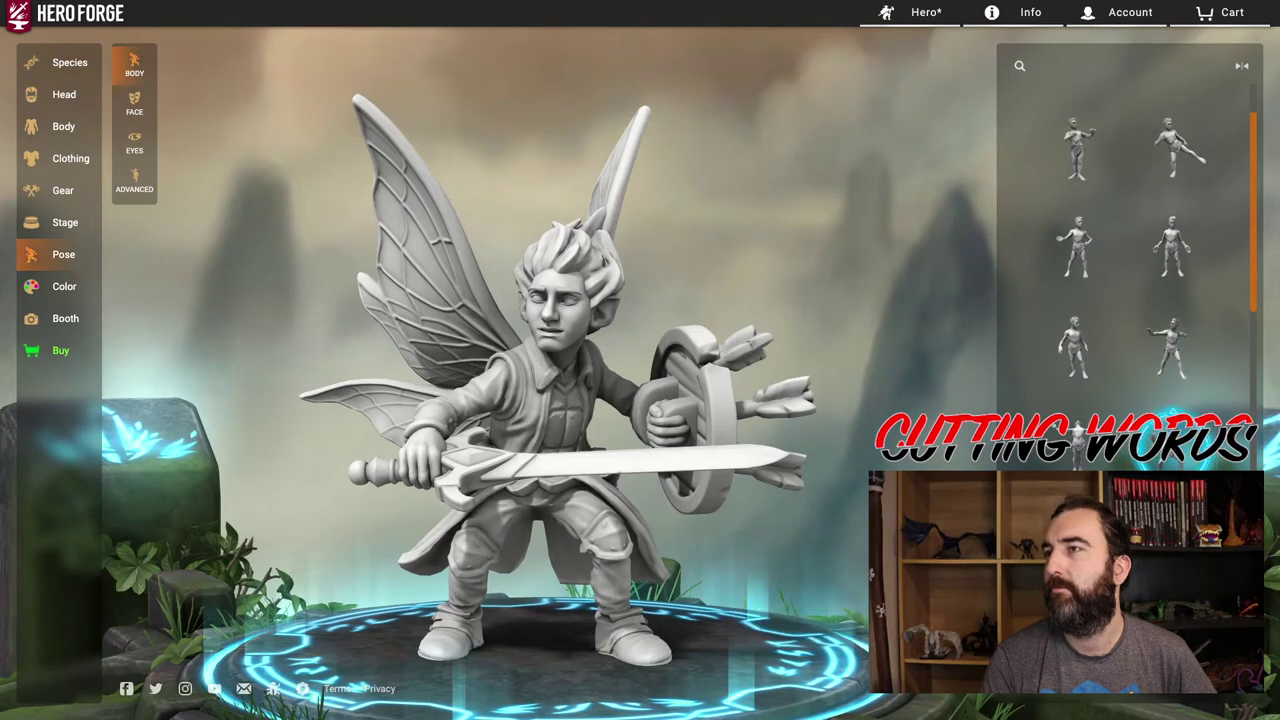
pyautogui.moveTo(770, 483); pyautogui.dragTo(854, 481)
pyautogui.click(1076, 547)
pyautogui.moveTo(851, 553); pyautogui.dragTo(773, 532)
pyautogui.click(1173, 547)
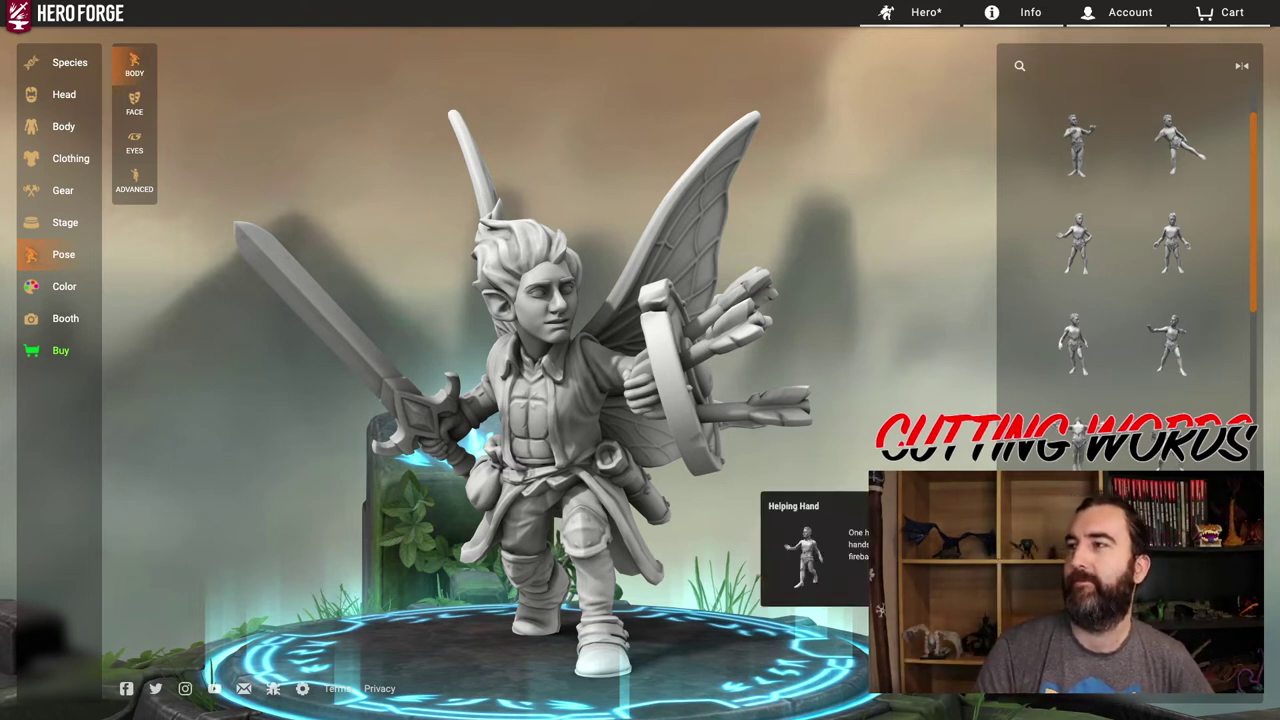
# Try further body poses, from the one-leg-raised stance to the standing pose with the shield held across the body.
pyautogui.scroll(-2, 1125, 250)
pyautogui.click(1075, 575)
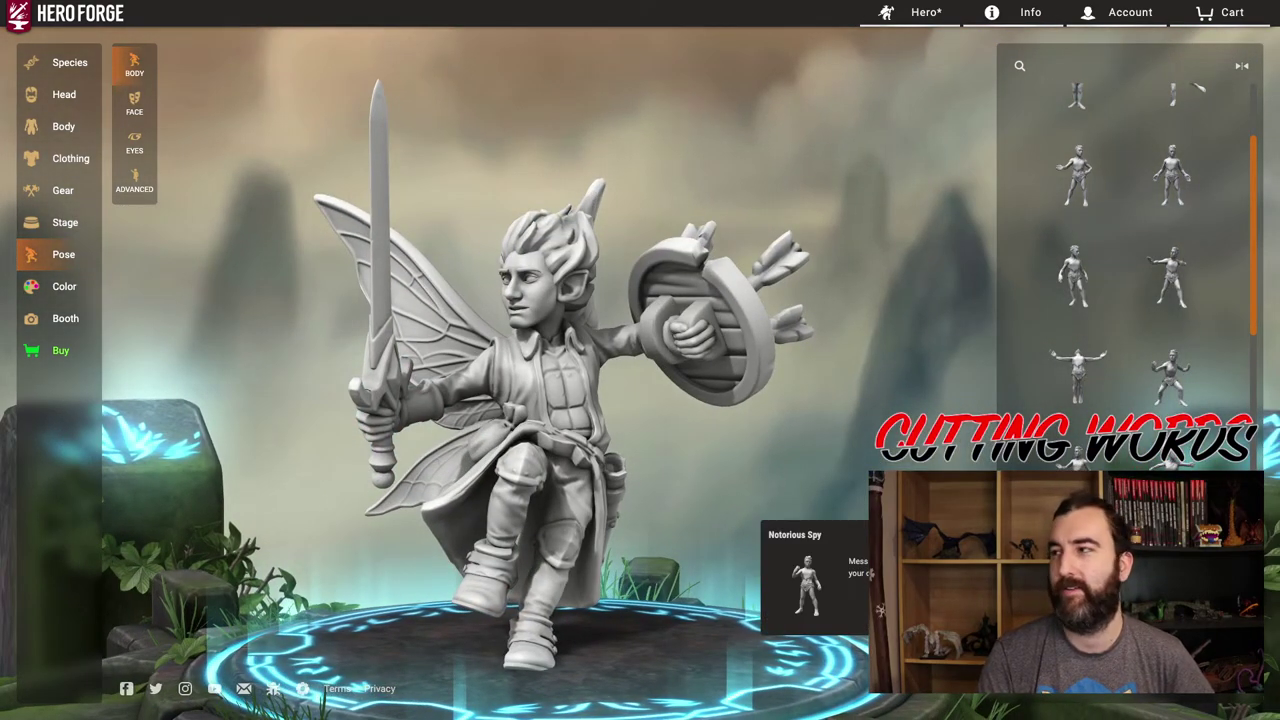
pyautogui.click(1075, 575)
pyautogui.moveTo(705, 541); pyautogui.dragTo(820, 580)
pyautogui.scroll(-2, 1075, 575)
pyautogui.click(1075, 565)
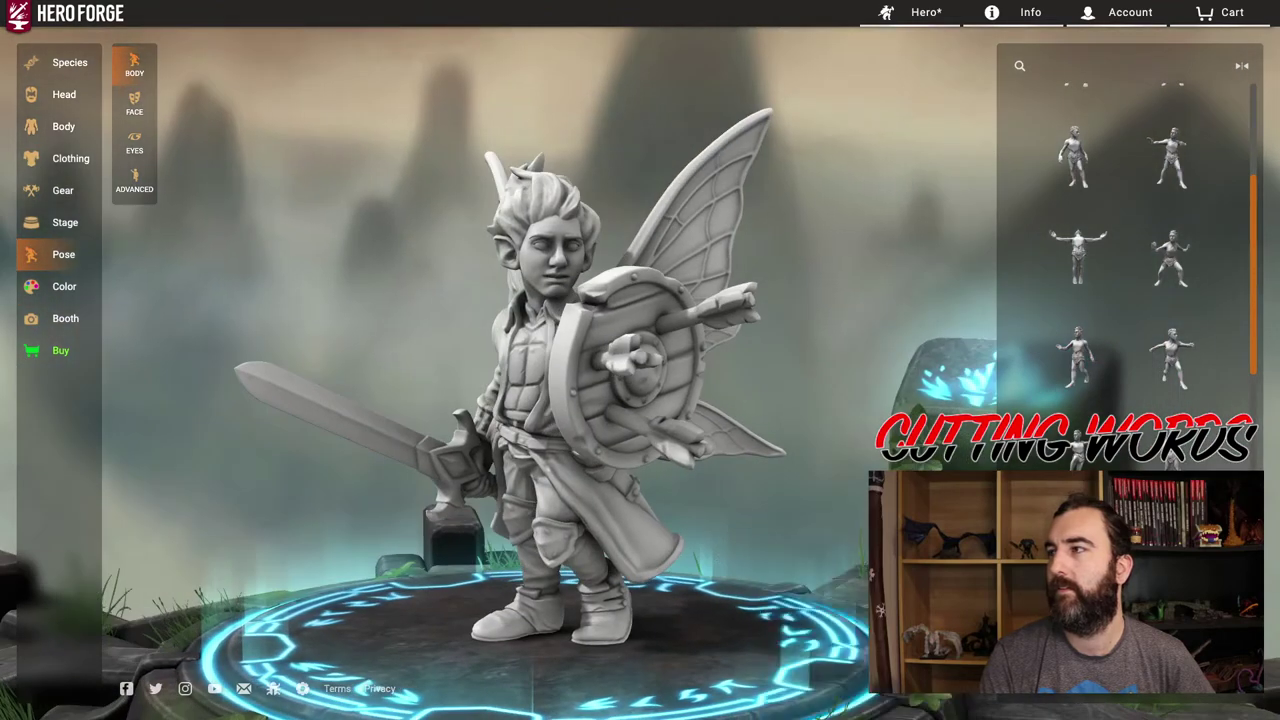
# Try the two standing poses with the sword held upright and the crouching lunge with the sword raised in front.
pyautogui.moveTo(560, 570); pyautogui.dragTo(830, 570)
pyautogui.click(1075, 565)
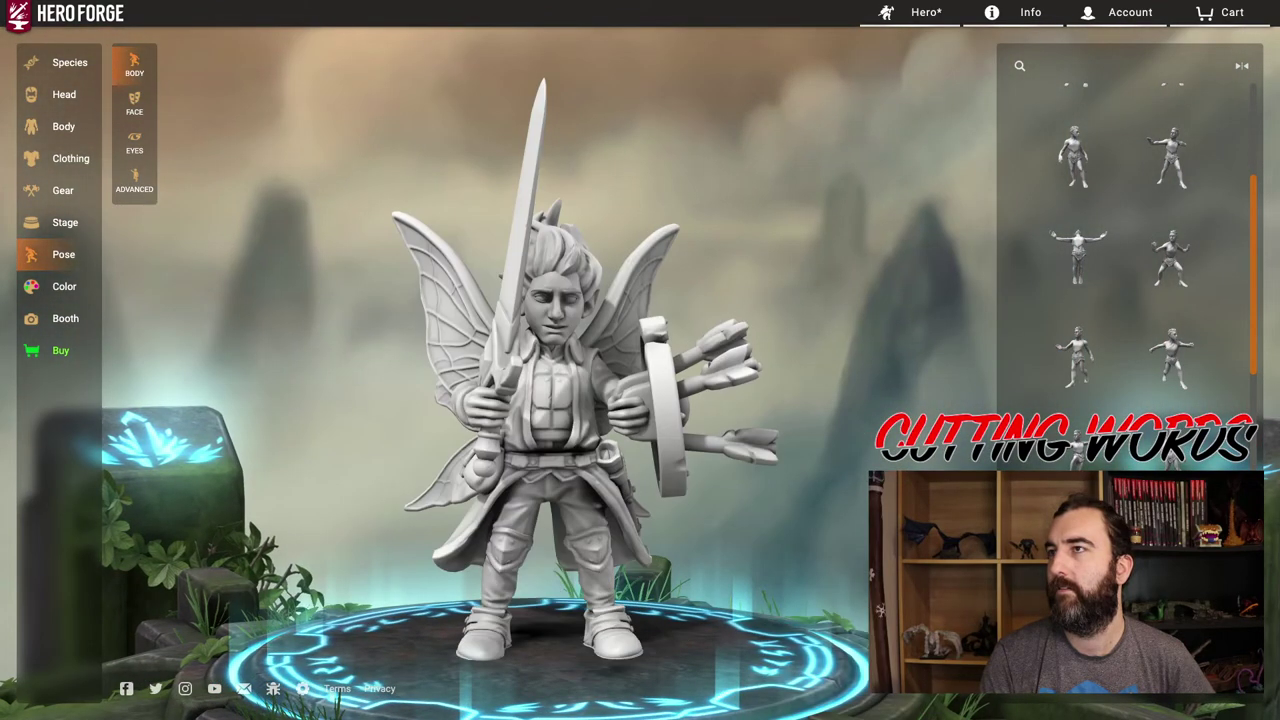
pyautogui.scroll(-1, 1075, 565)
pyautogui.click(1075, 565)
pyautogui.click(1075, 655)
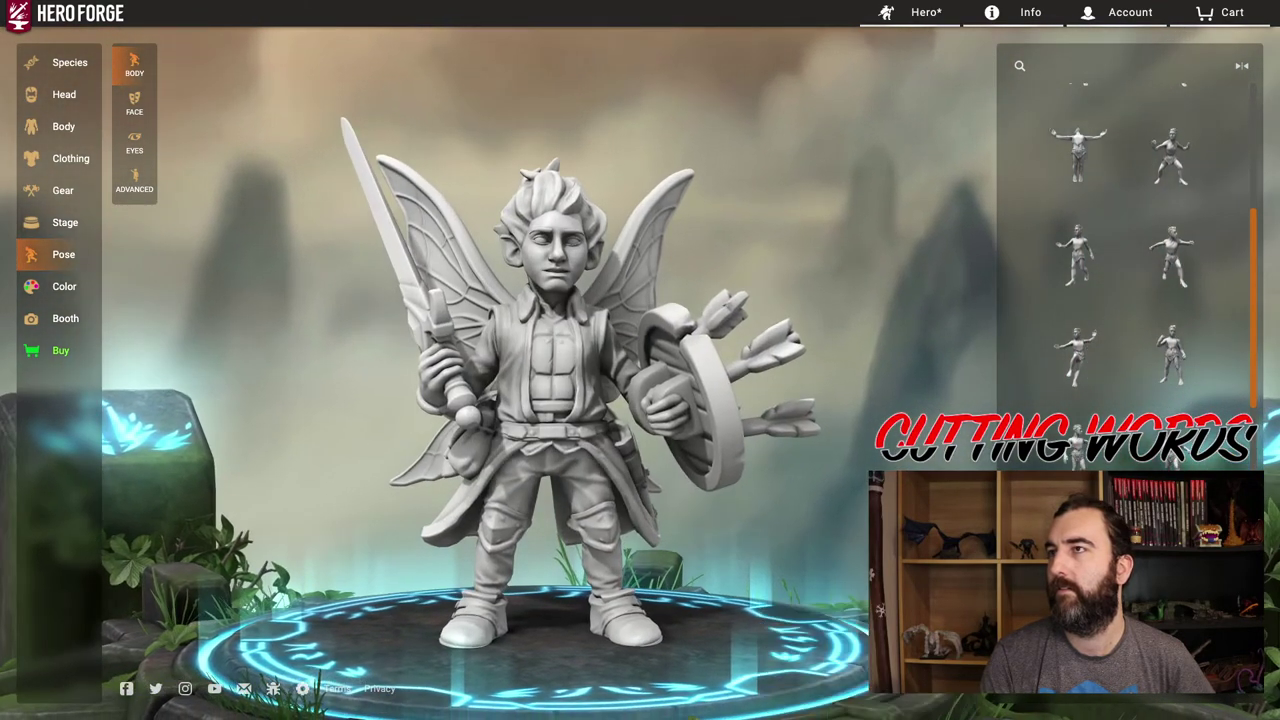
pyautogui.click(1075, 655)
pyautogui.scroll(-1, 1075, 620)
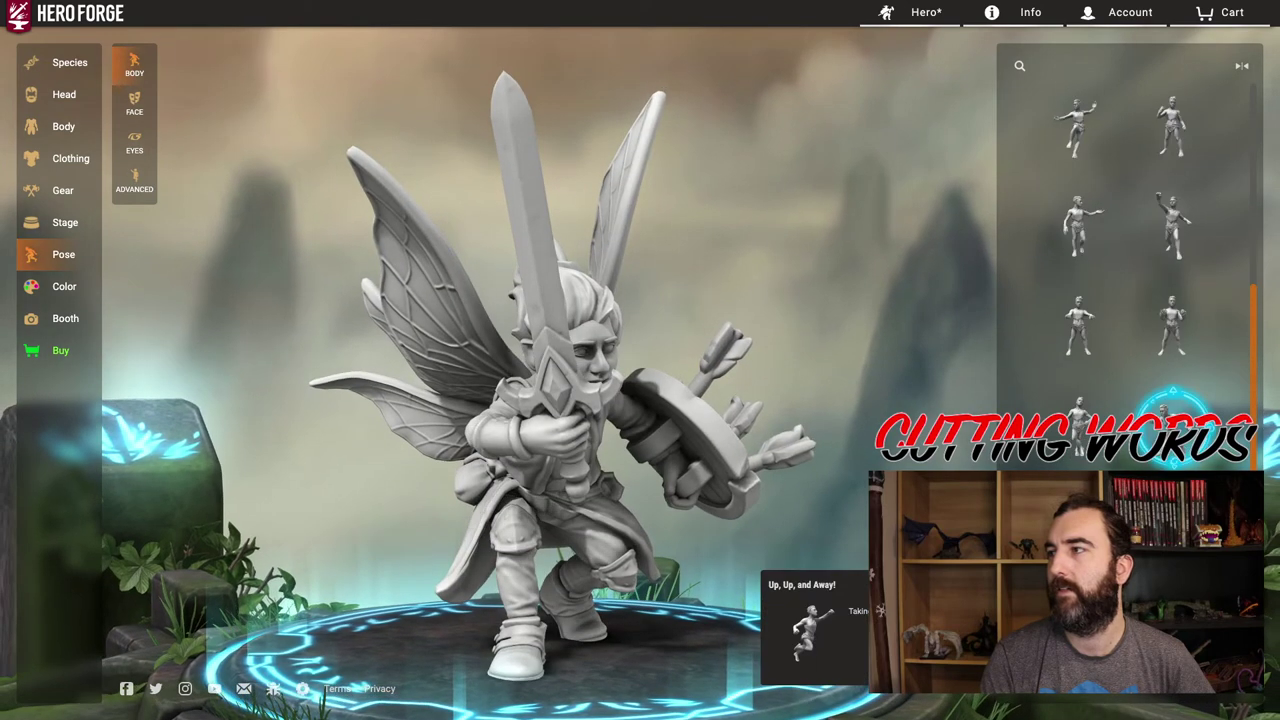
# Try the standing pose with the shield held in front and the wide stance with the sword raised diagonally.
pyautogui.scroll(-1, 1075, 570)
pyautogui.click(1075, 520)
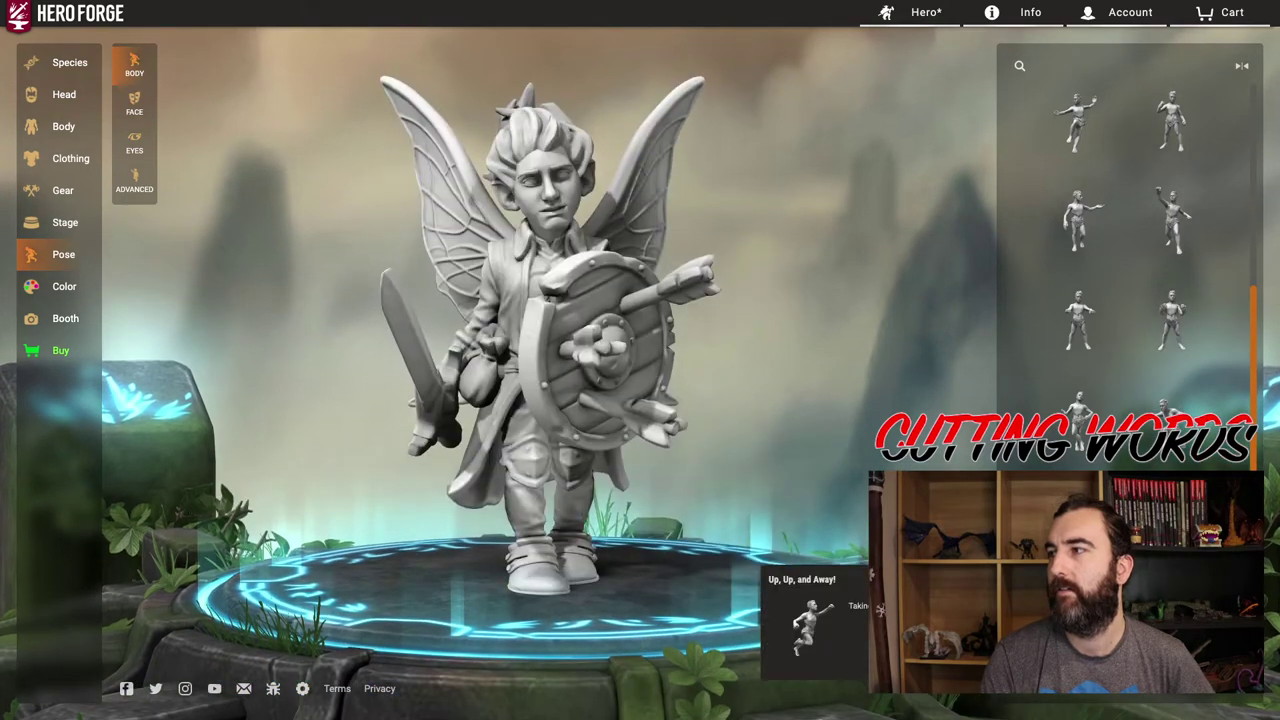
pyautogui.scroll(-3, 1125, 230)
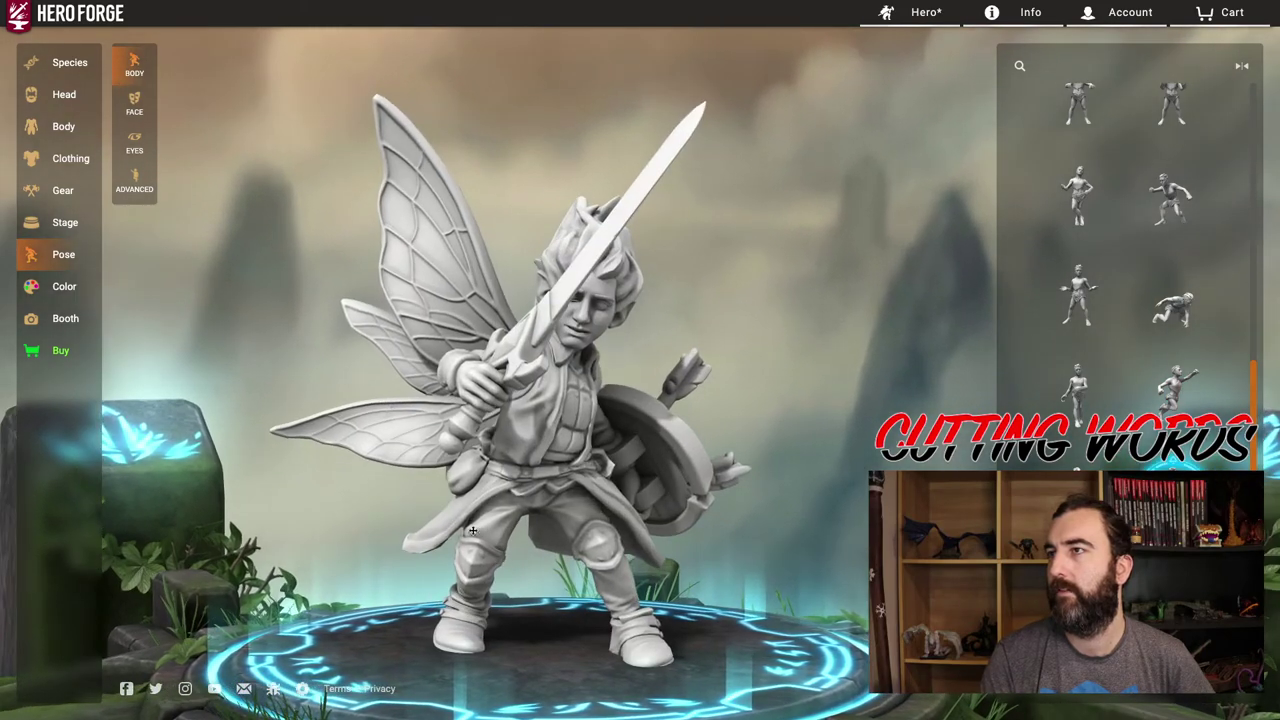
pyautogui.moveTo(700, 464); pyautogui.dragTo(740, 464)
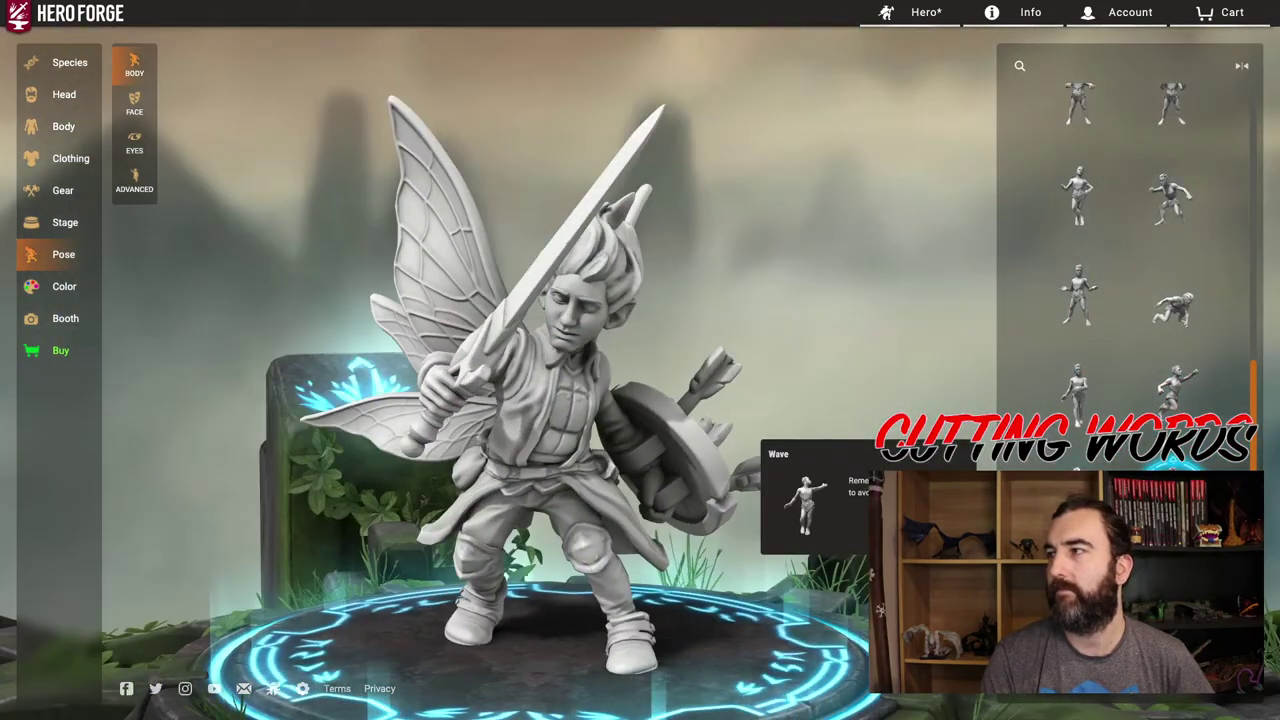
# Put the halfling in the Pugilist body pose and compare it with the remaining poses in the list.
pyautogui.scroll(-1, 1125, 270)
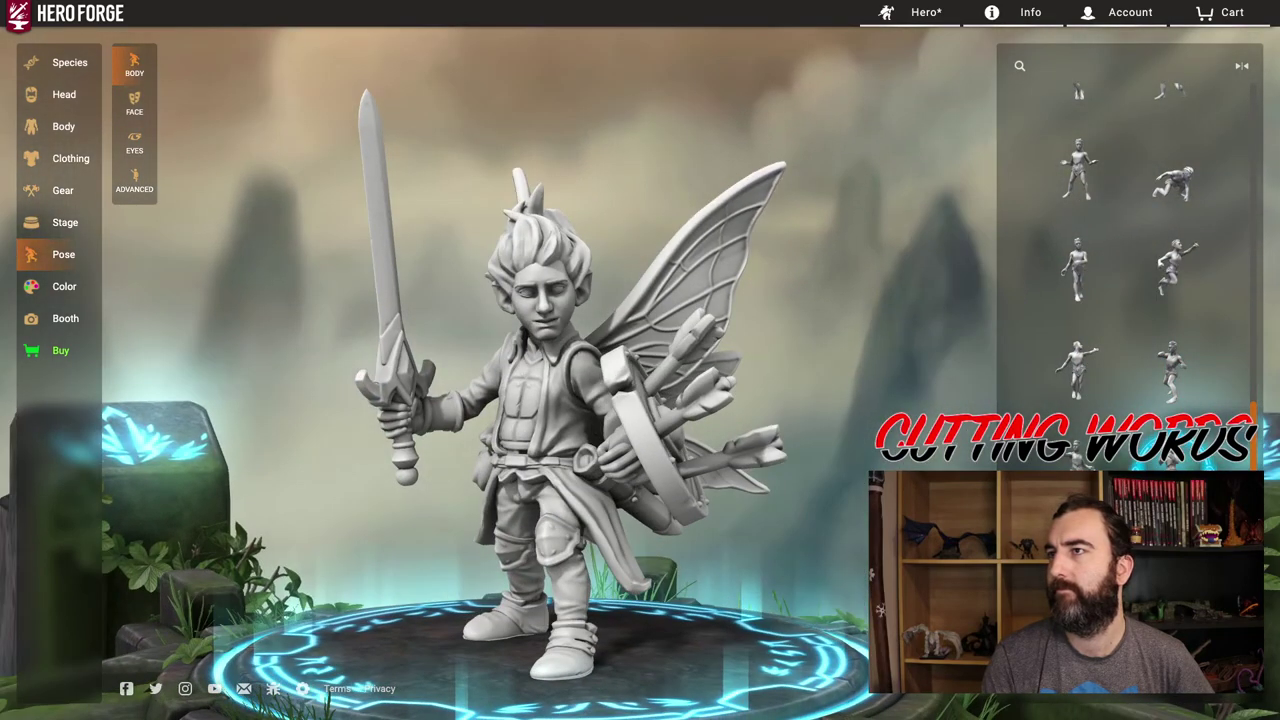
pyautogui.moveTo(850, 520); pyautogui.dragTo(798, 516)
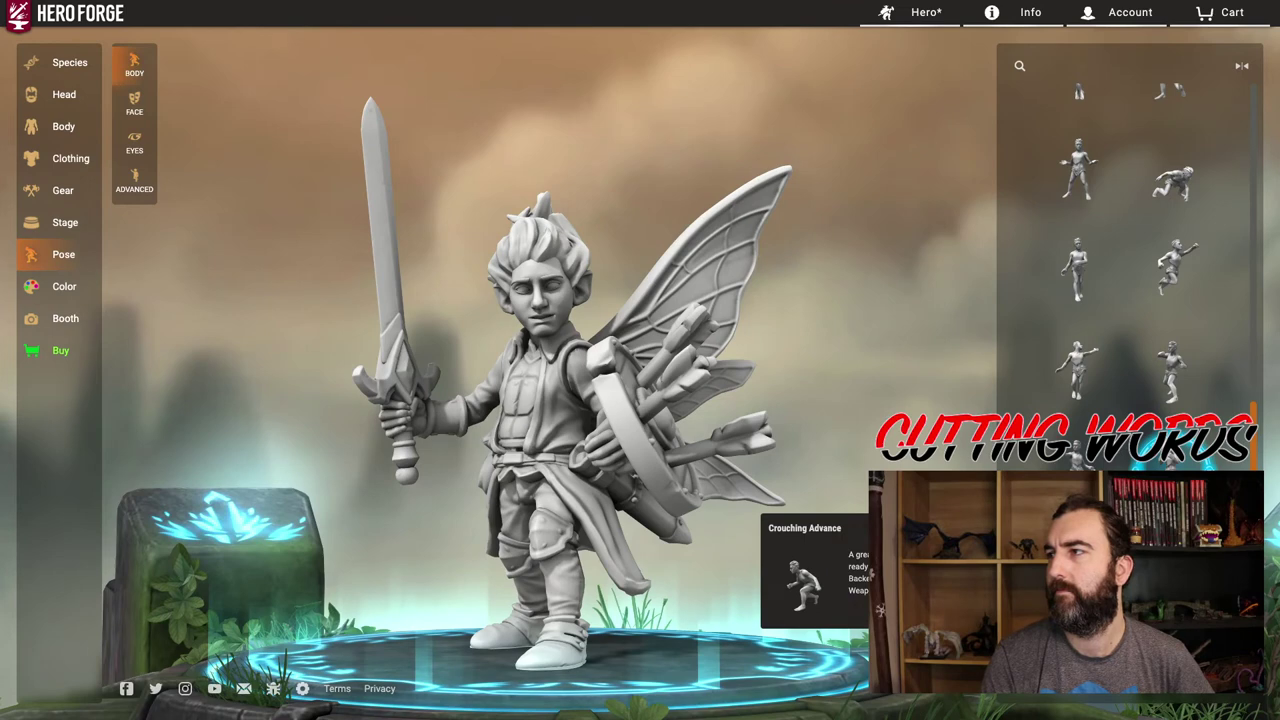
pyautogui.scroll(-1, 1172, 300)
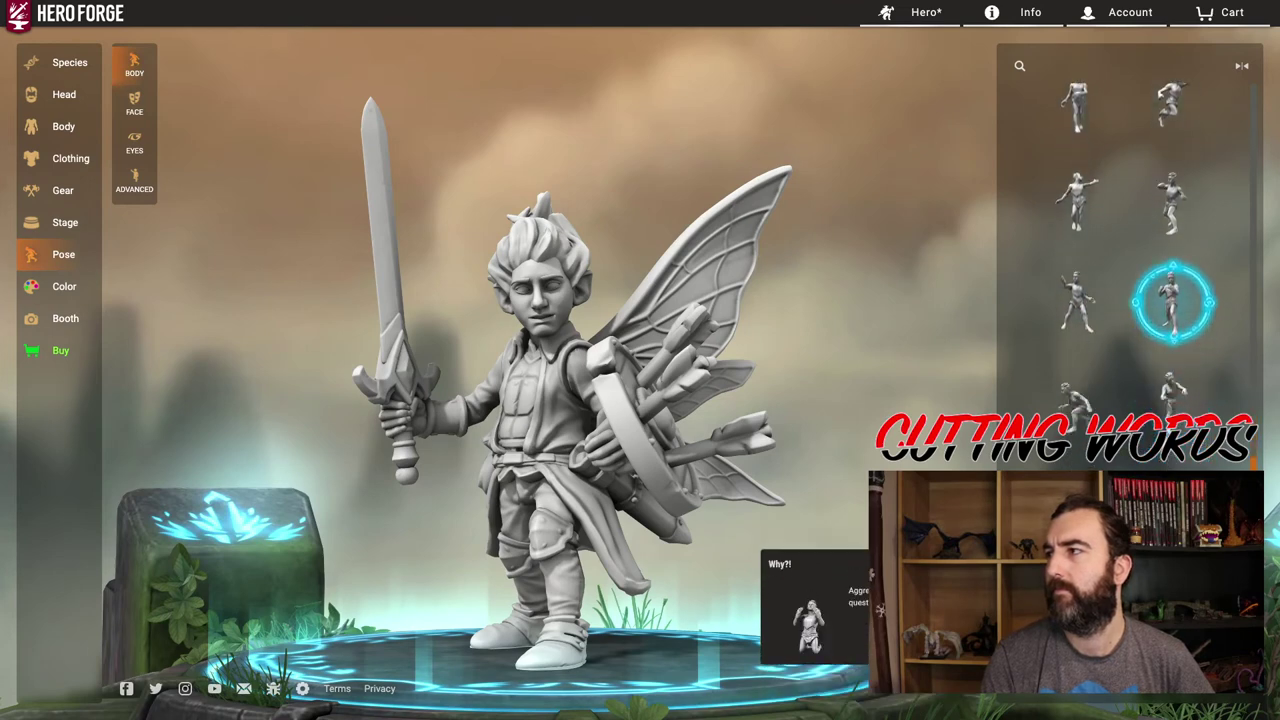
pyautogui.scroll(-1, 1128, 260)
pyautogui.scroll(2, 1128, 260)
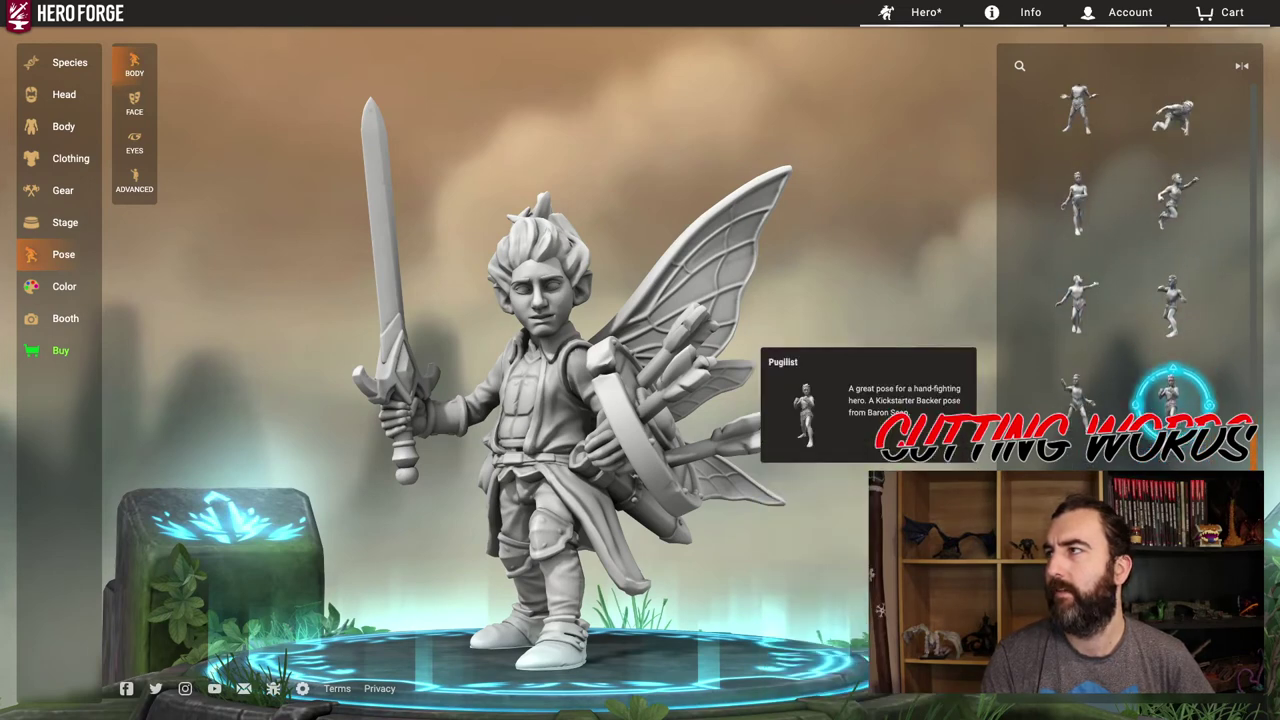
pyautogui.click(1172, 395)
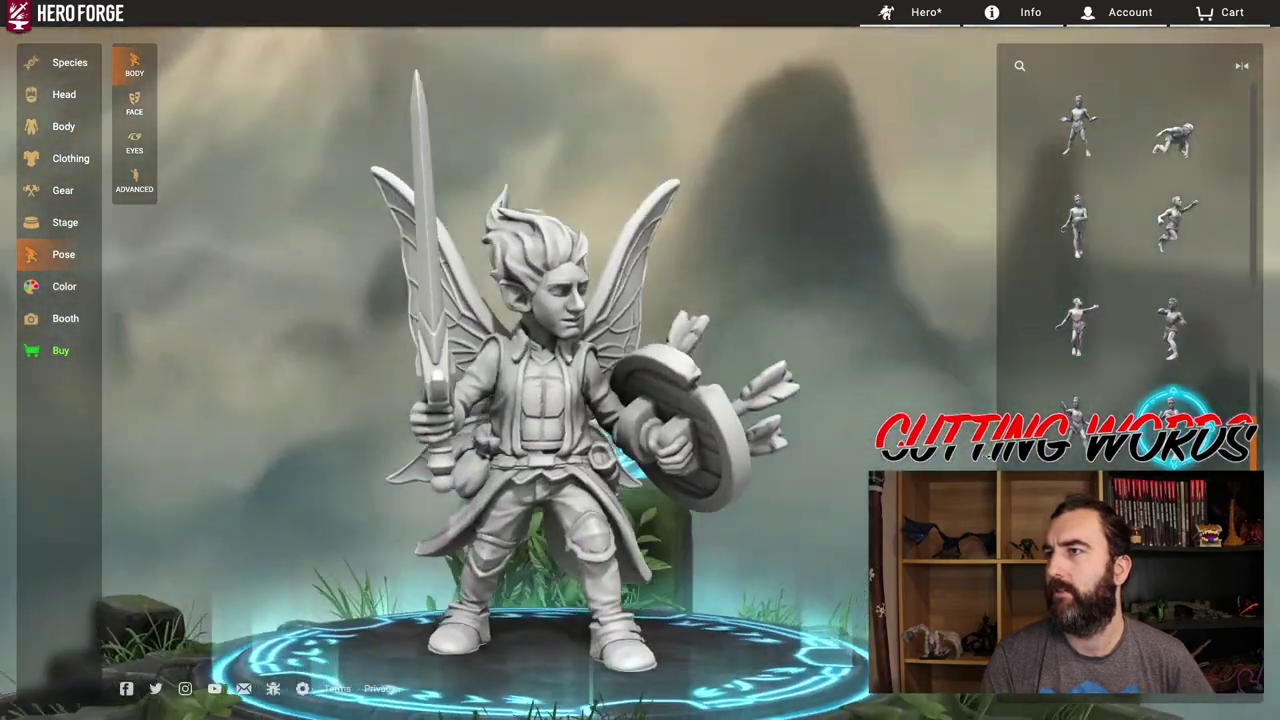
pyautogui.moveTo(960, 458); pyautogui.dragTo(862, 456)
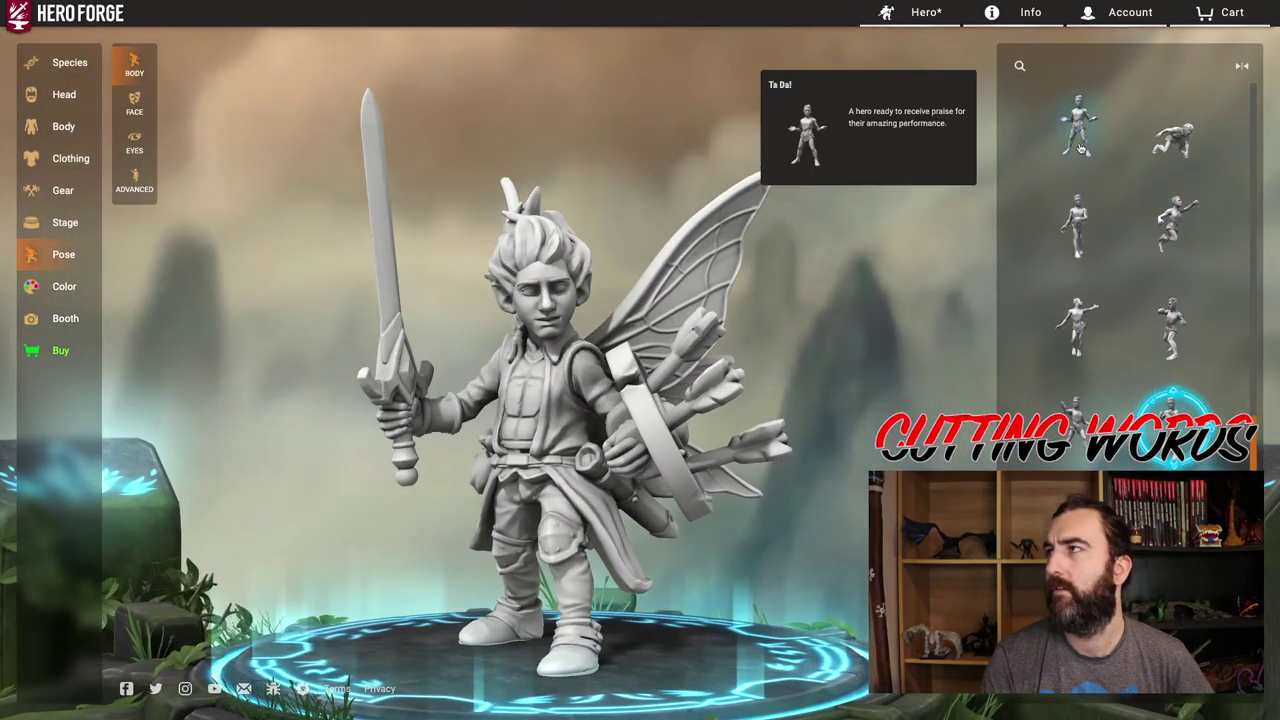
# Try the Ta Da! pose on the halfling and switch back to the Pugilist pose.
pyautogui.click(1076, 128)
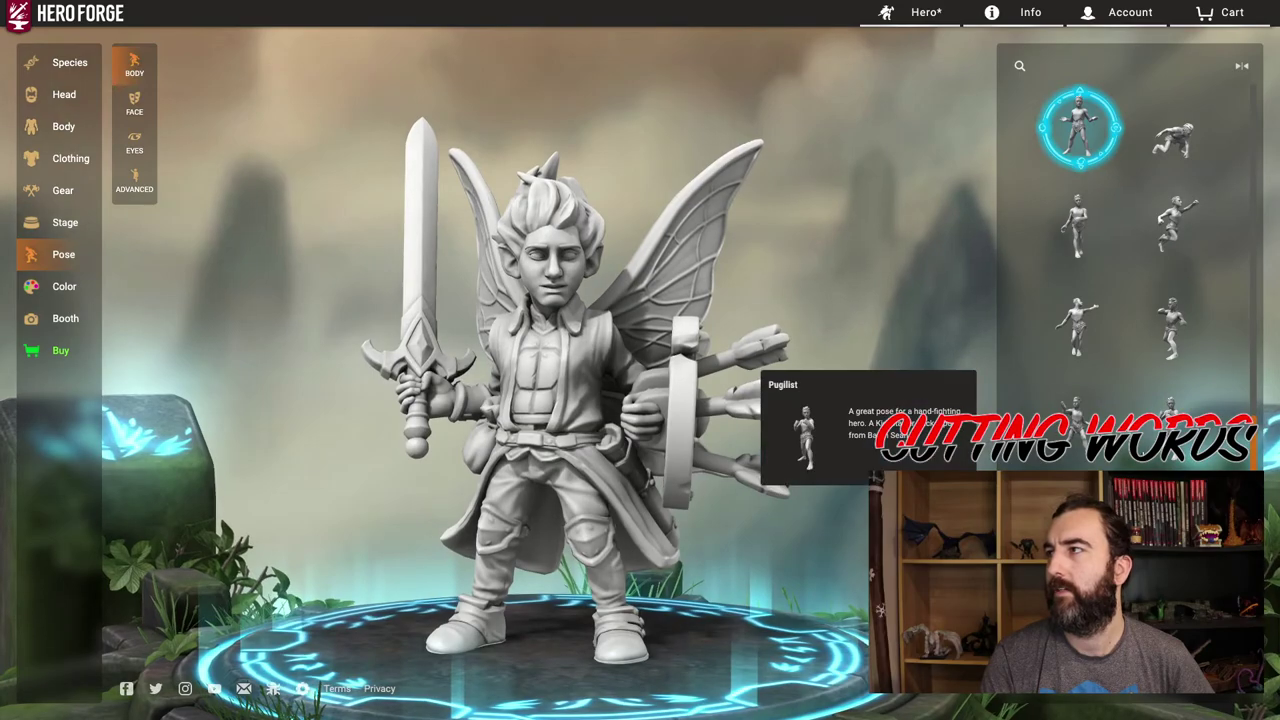
pyautogui.click(1170, 454)
pyautogui.moveTo(760, 520); pyautogui.dragTo(880, 492)
pyautogui.moveTo(940, 520); pyautogui.dragTo(813, 486)
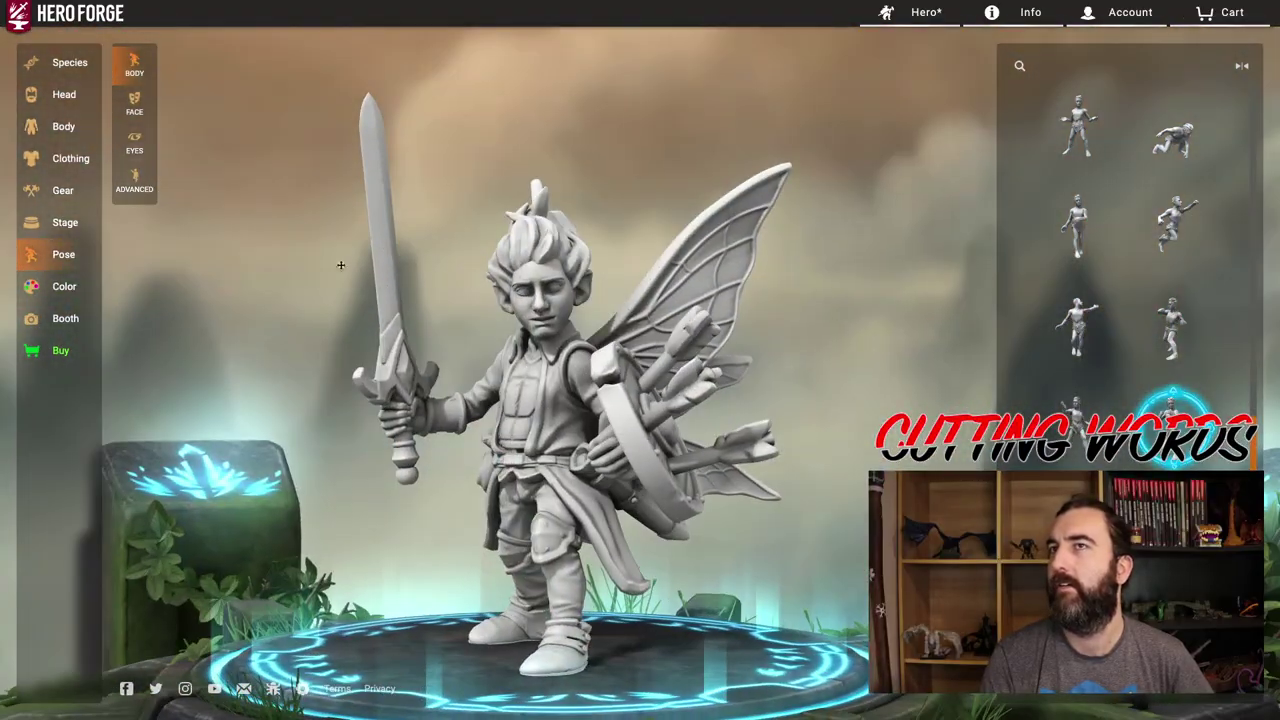
# Try the preset facial expressions, including Cocky and Open Jaw, and give the halfling the full Snarl expression.
pyautogui.click(138, 110)
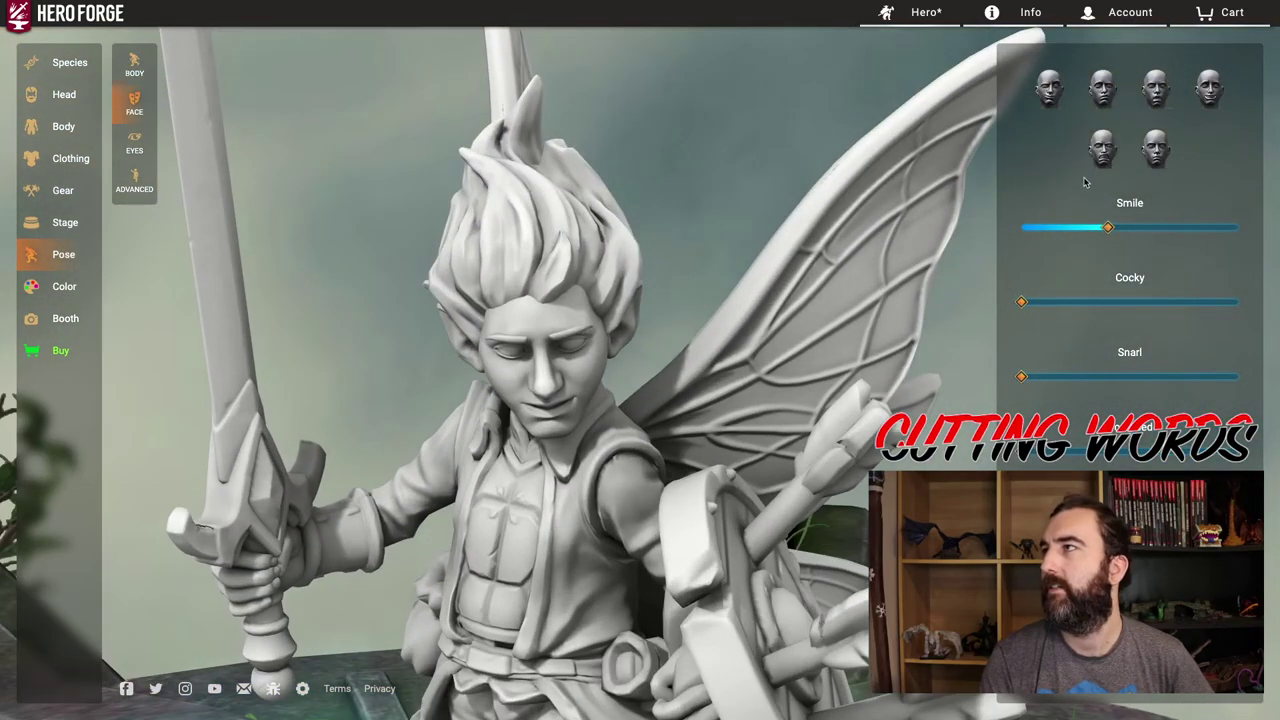
pyautogui.click(1050, 91)
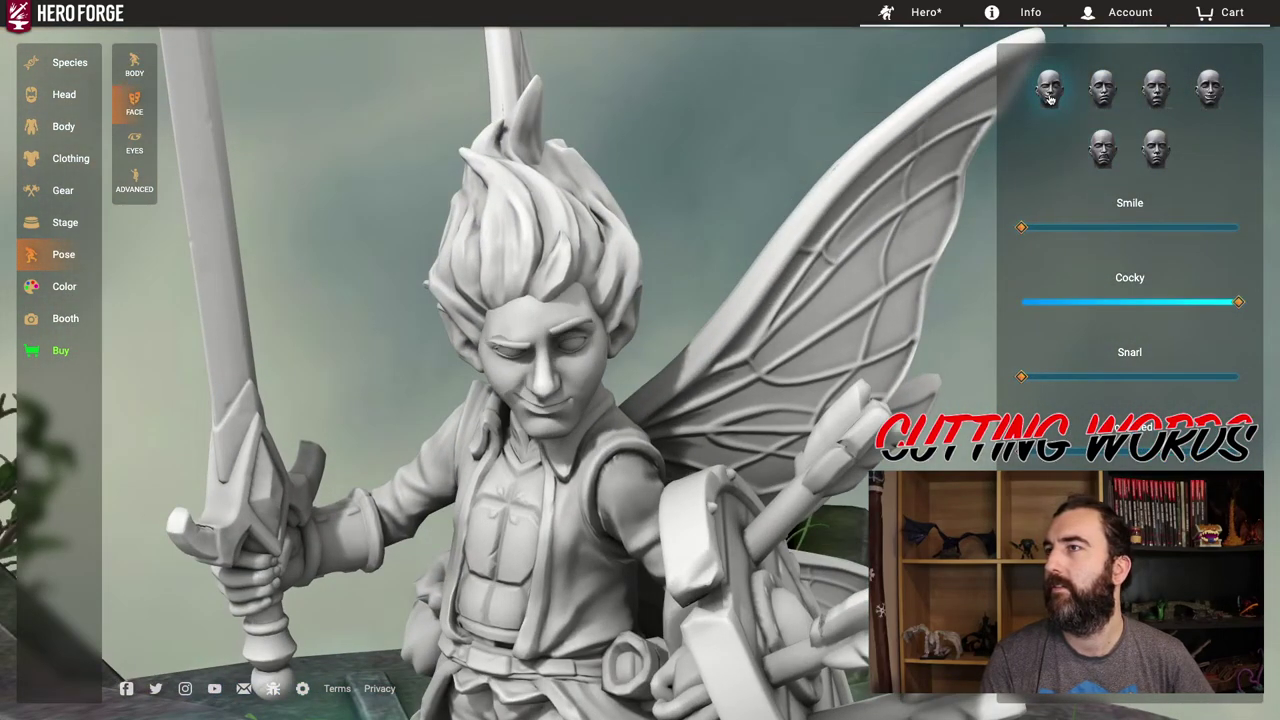
pyautogui.click(1099, 92)
pyautogui.click(1163, 100)
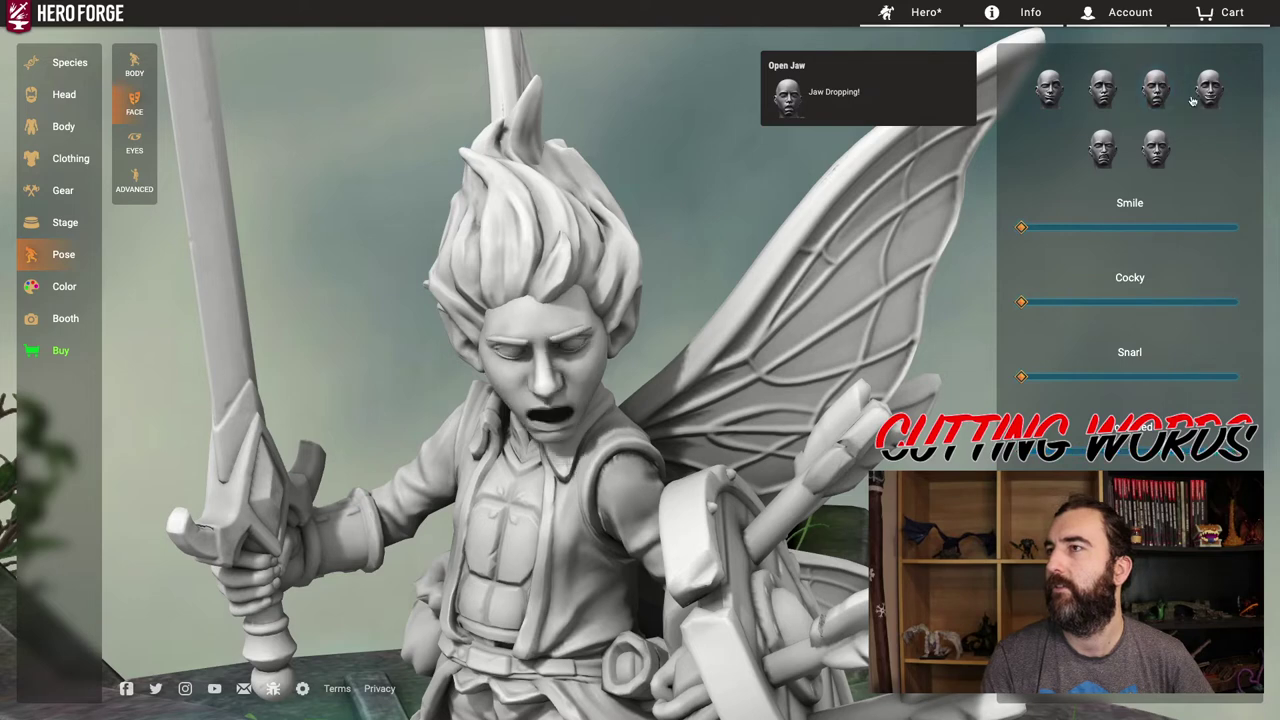
pyautogui.click(1208, 94)
pyautogui.click(1105, 148)
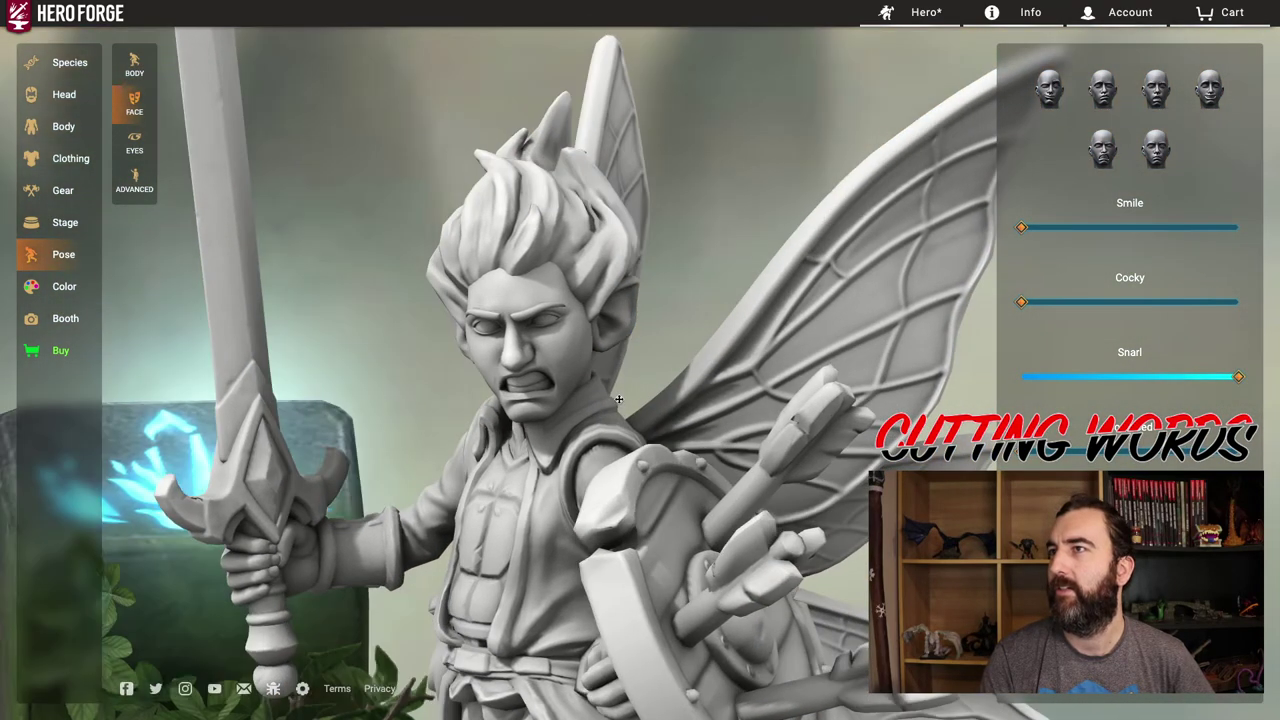
pyautogui.moveTo(619, 399); pyautogui.dragTo(662, 387)
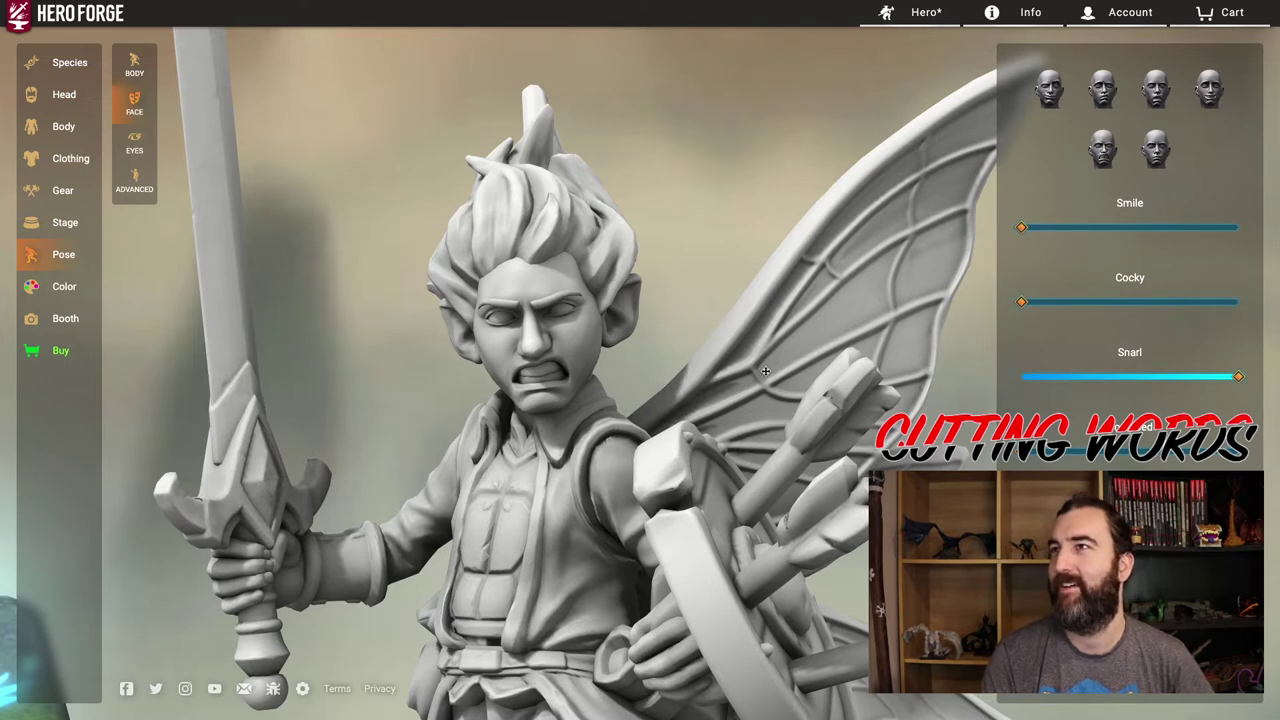
pyautogui.moveTo(765, 371); pyautogui.dragTo(767, 378)
# Look through the eye direction and advanced pose settings and examine the halfling's pose from several sides.
pyautogui.click(139, 151)
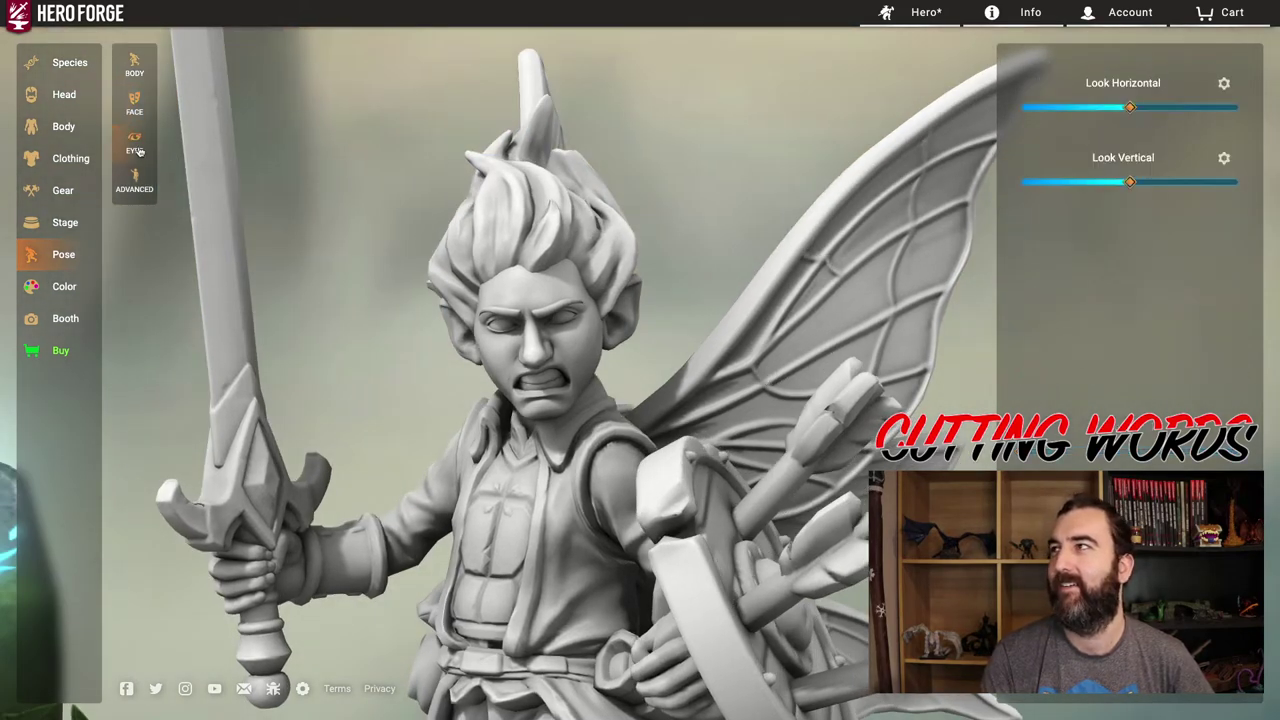
pyautogui.click(133, 183)
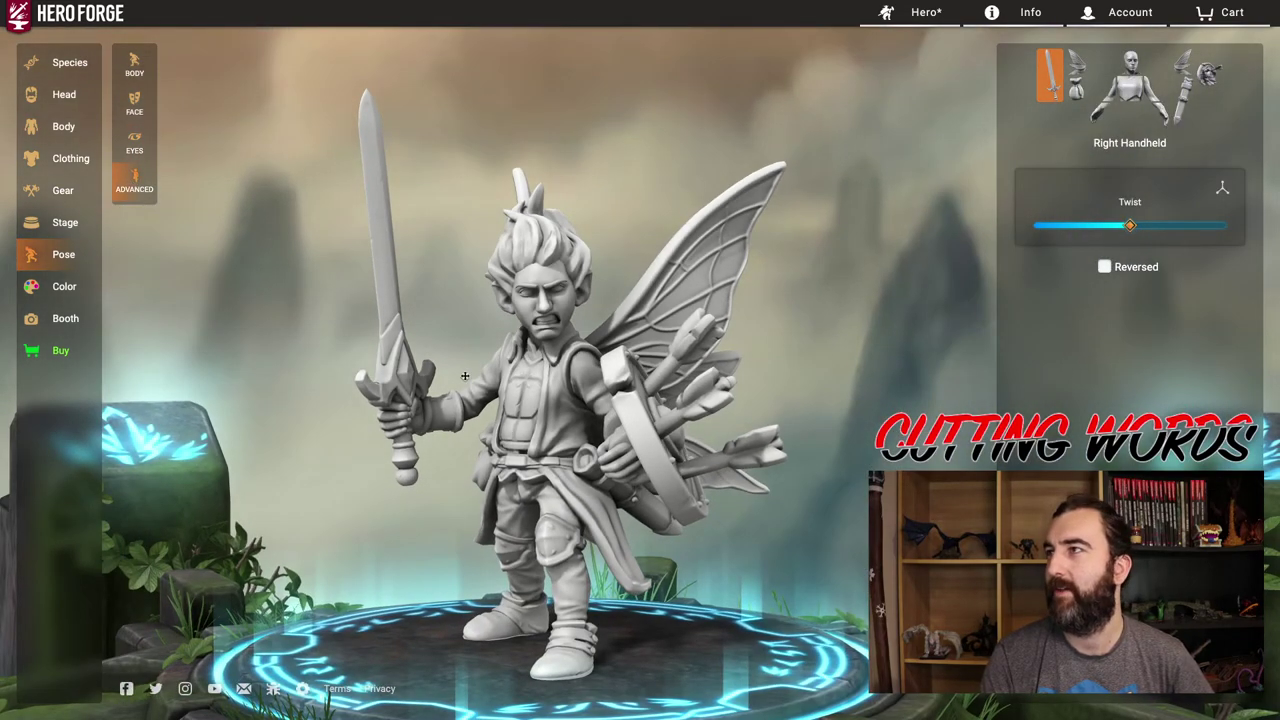
pyautogui.moveTo(471, 410); pyautogui.dragTo(766, 423)
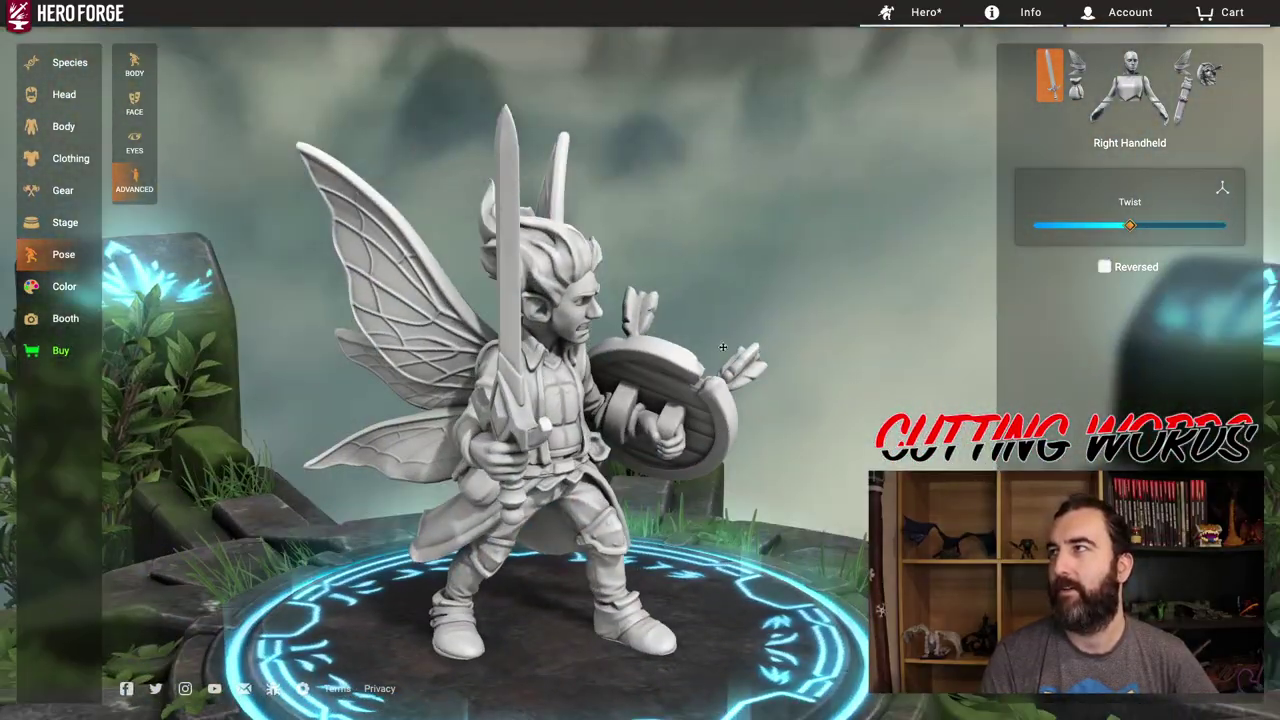
pyautogui.moveTo(723, 347); pyautogui.dragTo(403, 334)
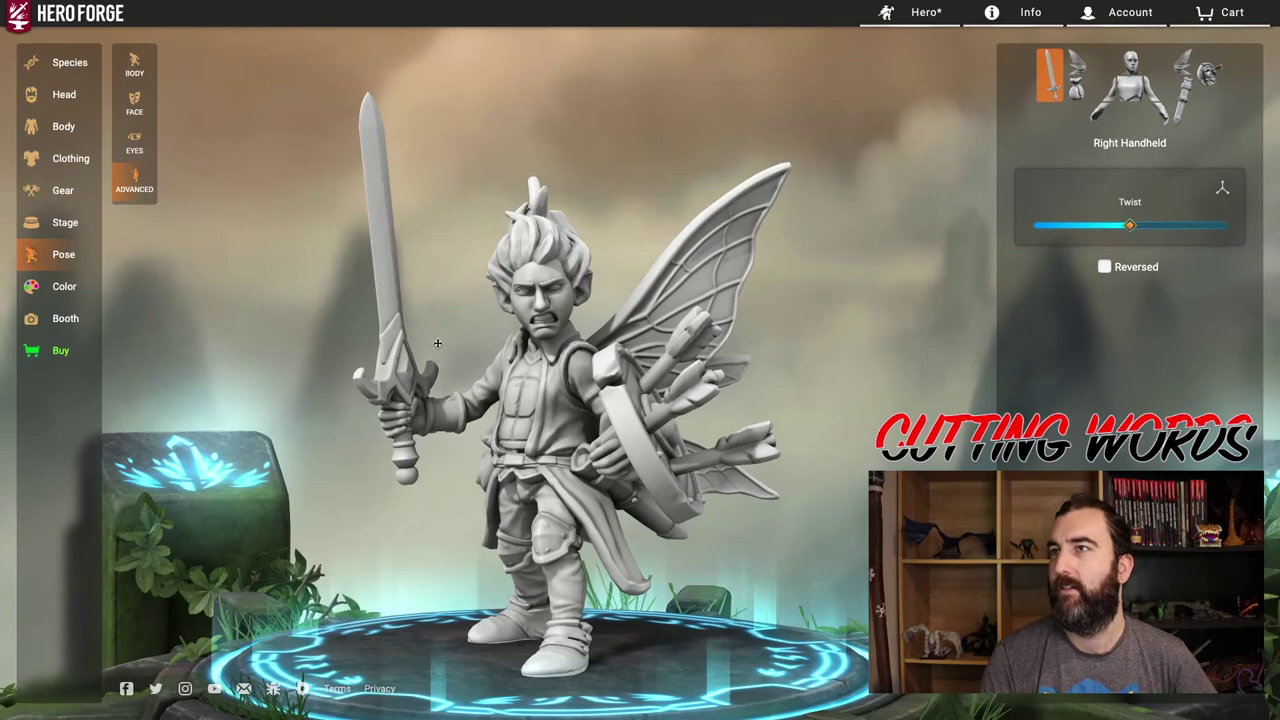
pyautogui.moveTo(485, 373)
pyautogui.mouseDown()
pyautogui.moveTo(357, 368)
pyautogui.moveTo(554, 394)
pyautogui.moveTo(502, 385)
pyautogui.mouseUp()
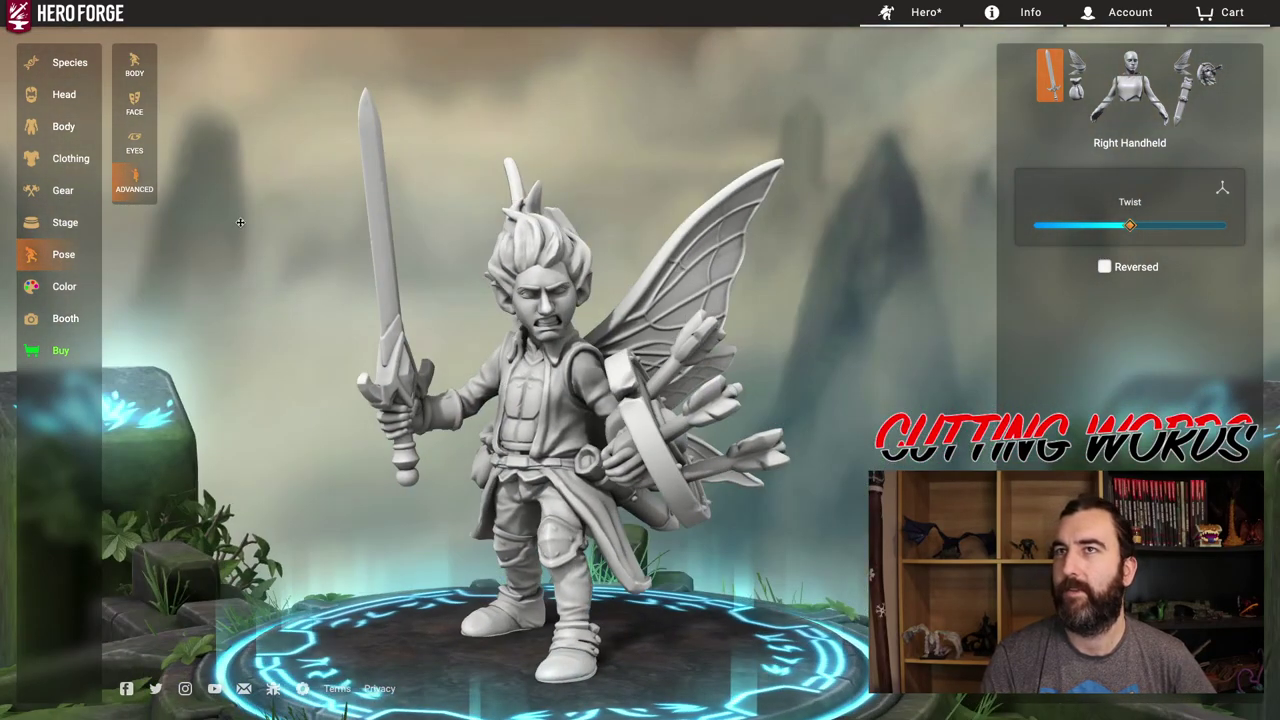
# Color the halfling's body with a Human color preset that has natural skin and brown hair.
pyautogui.click(53, 290)
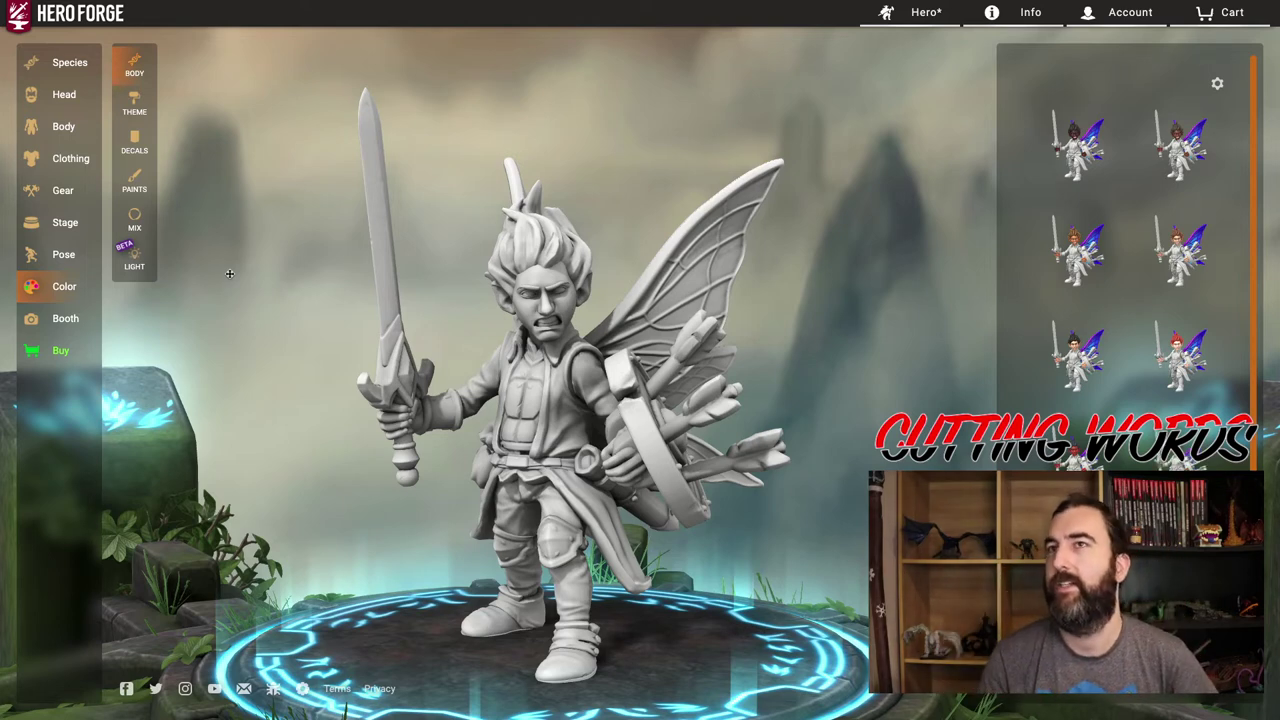
pyautogui.moveTo(626, 209)
pyautogui.mouseDown()
pyautogui.moveTo(560, 210)
pyautogui.moveTo(626, 209)
pyautogui.mouseUp()
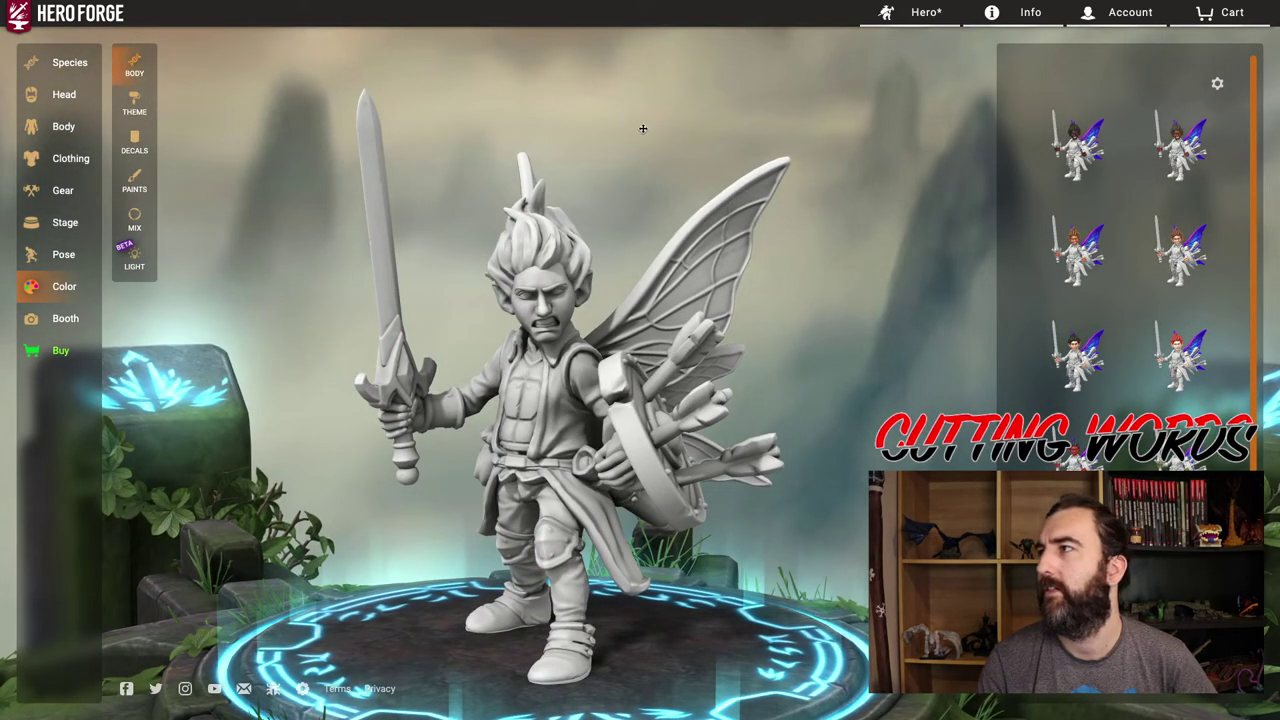
pyautogui.click(1190, 256)
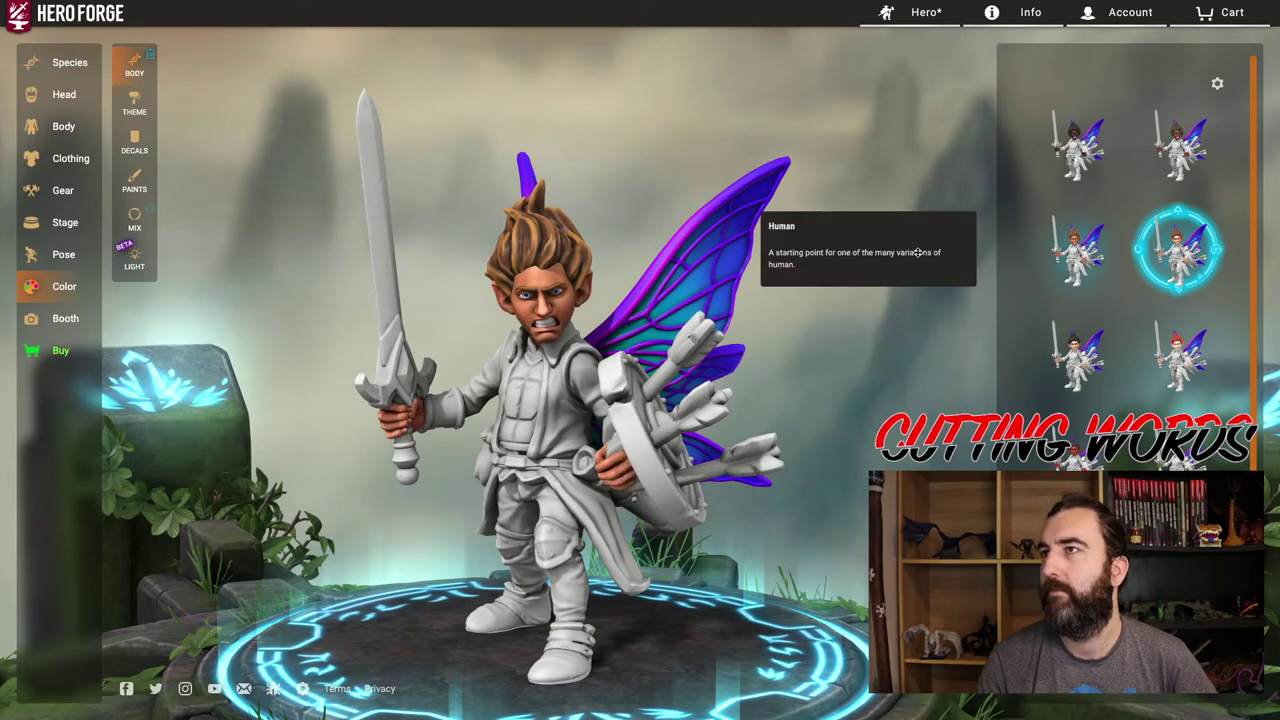
# Preview the preset color themes and give the halfling the dark one with black and navy clothing, brown boots and silver-gold armor.
pyautogui.click(134, 102)
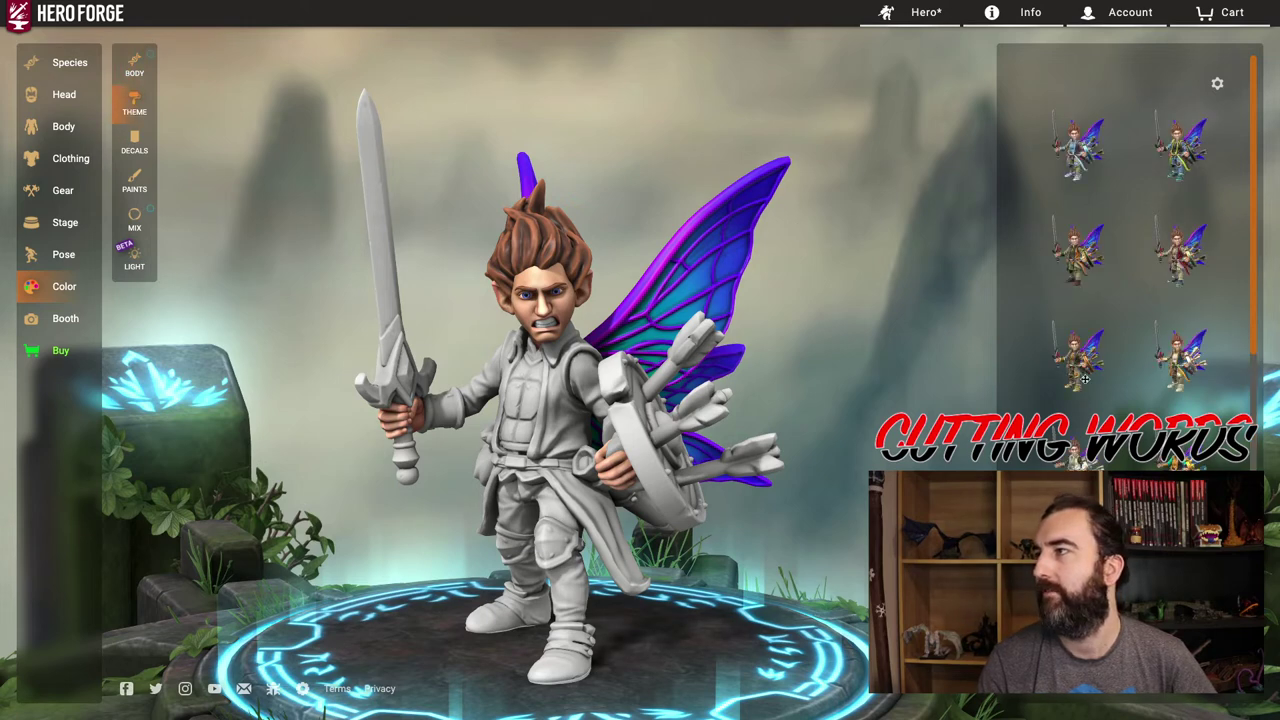
pyautogui.scroll(-5, 1128, 255)
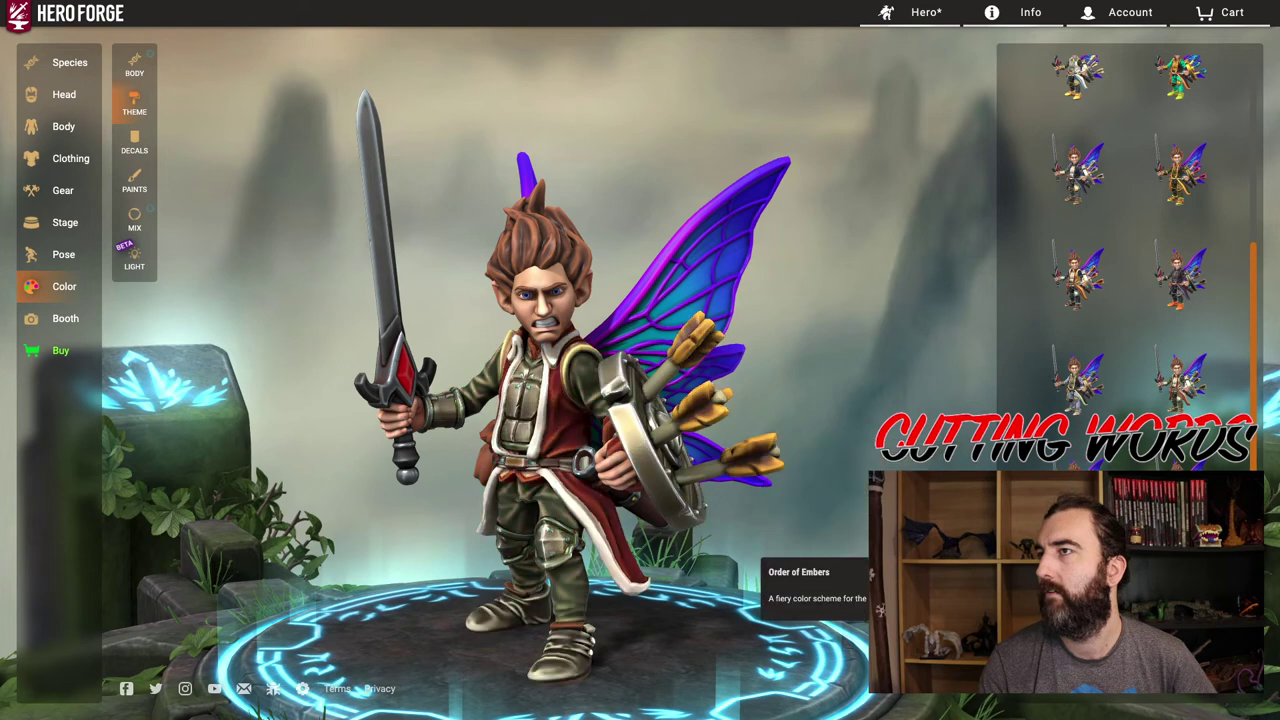
pyautogui.scroll(-2, 1078, 400)
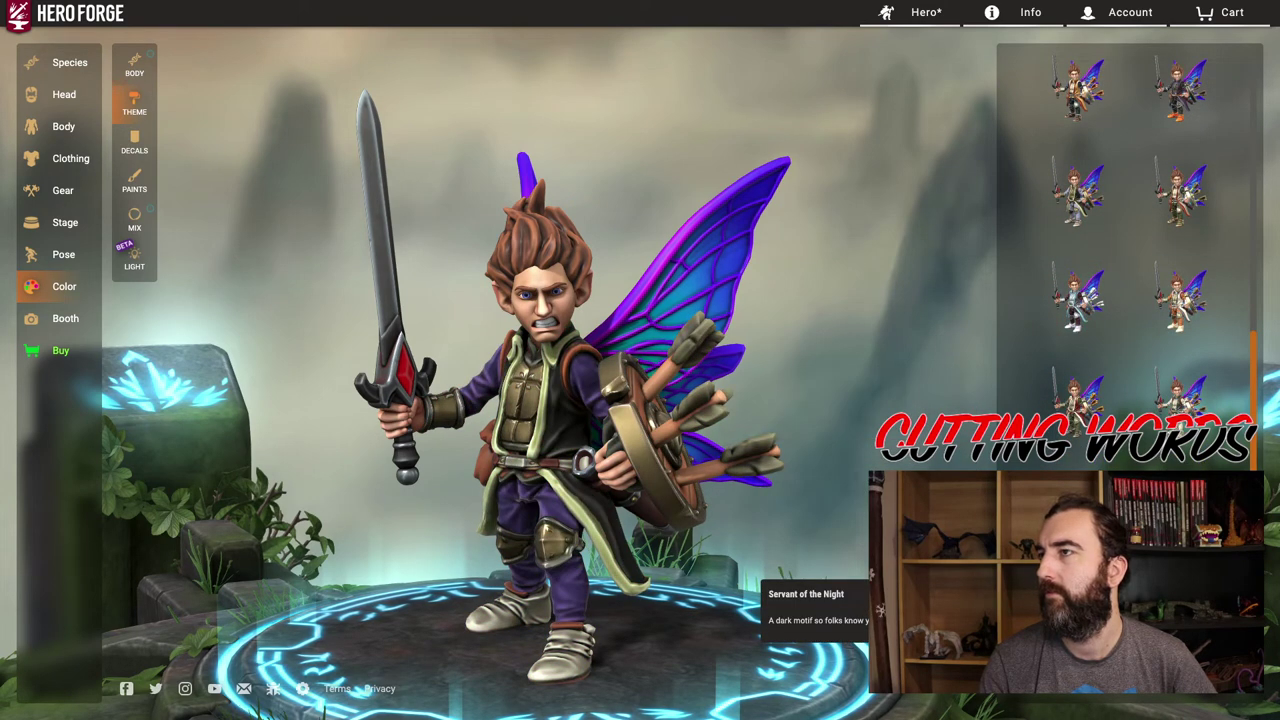
pyautogui.scroll(-1, 1078, 380)
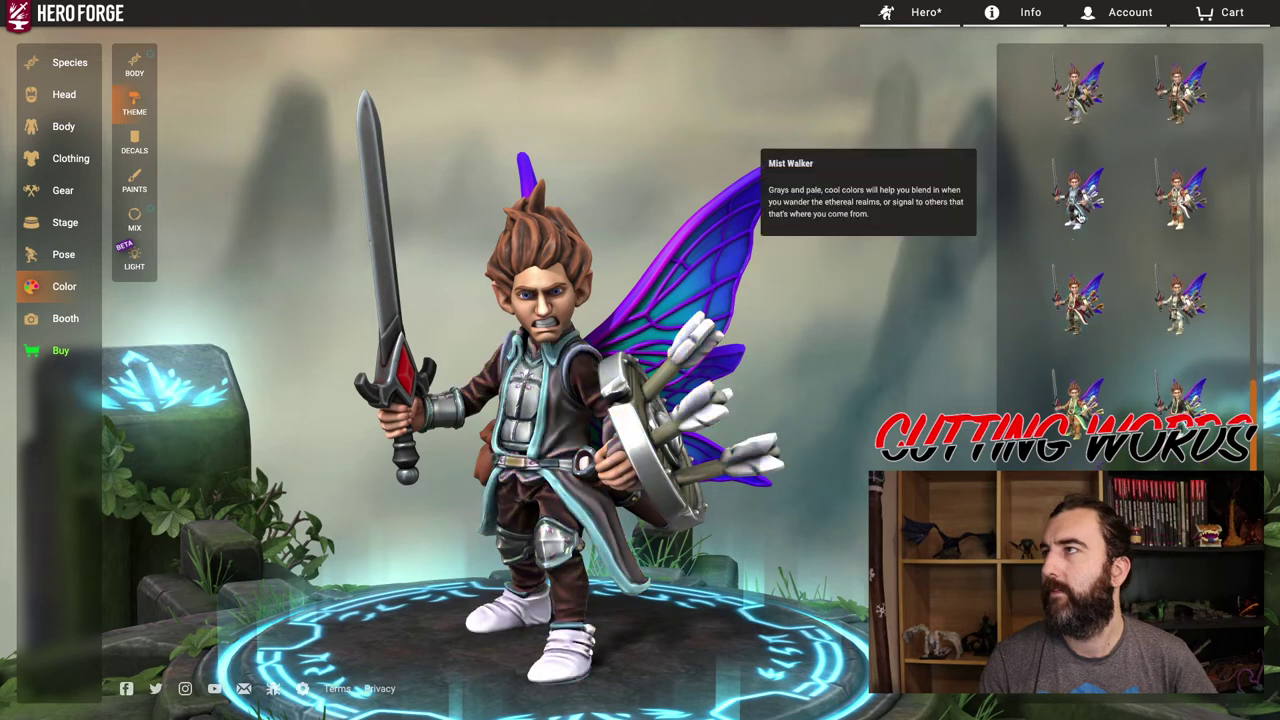
pyautogui.scroll(1, 1190, 205)
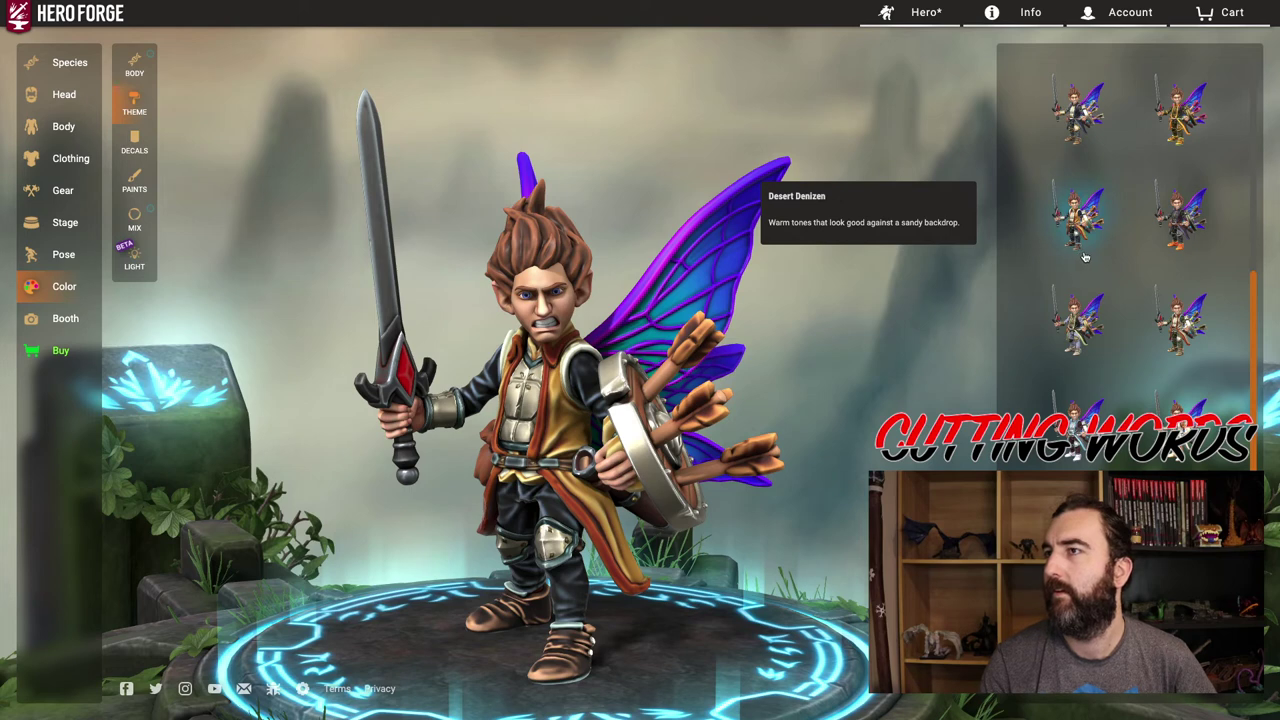
pyautogui.scroll(1, 1175, 252)
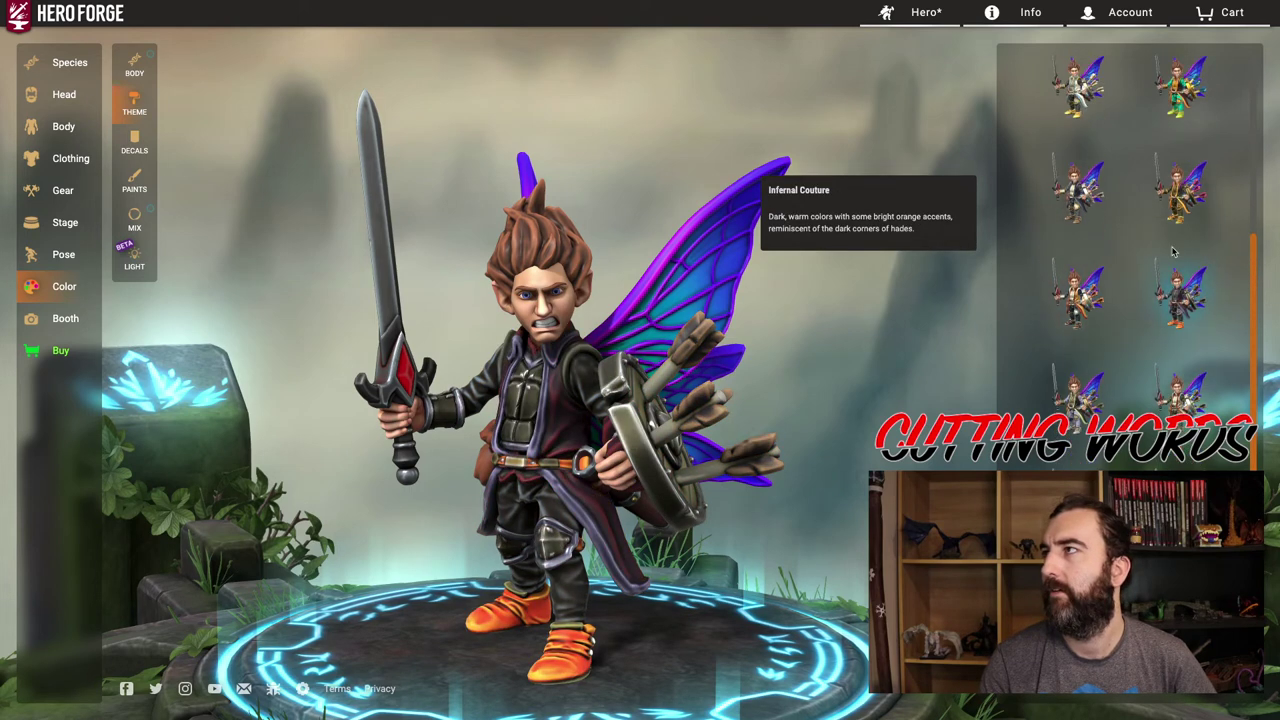
pyautogui.click(1070, 228)
pyautogui.moveTo(700, 400)
pyautogui.mouseDown()
pyautogui.moveTo(330, 400)
pyautogui.moveTo(690, 400)
pyautogui.mouseUp()
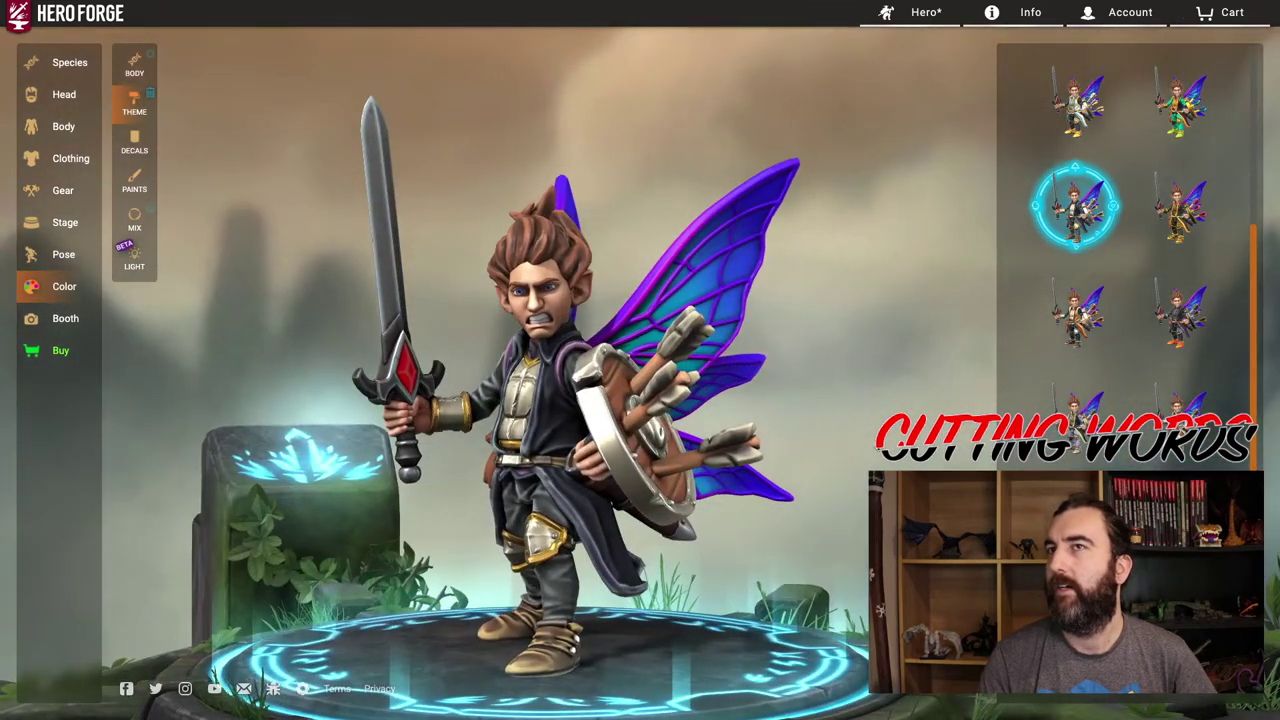
# Look through the decal and paint options for coloring and examine the themed halfling from several sides.
pyautogui.click(134, 142)
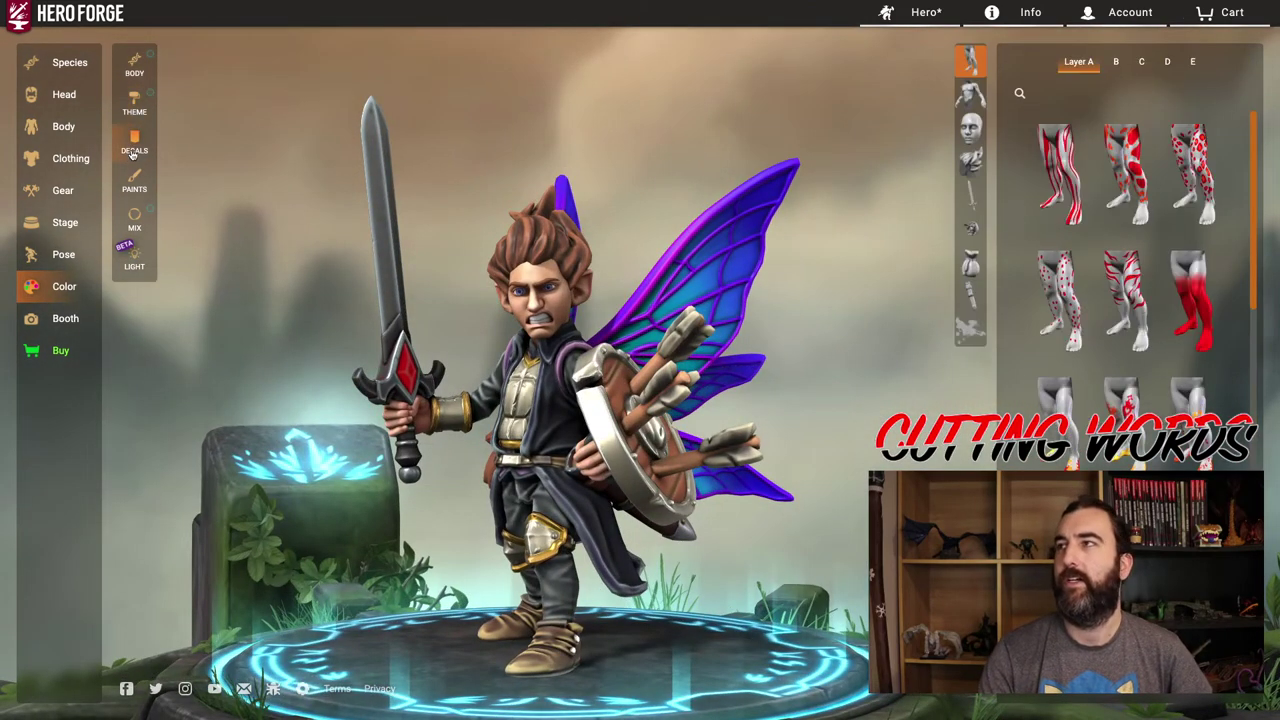
pyautogui.click(134, 180)
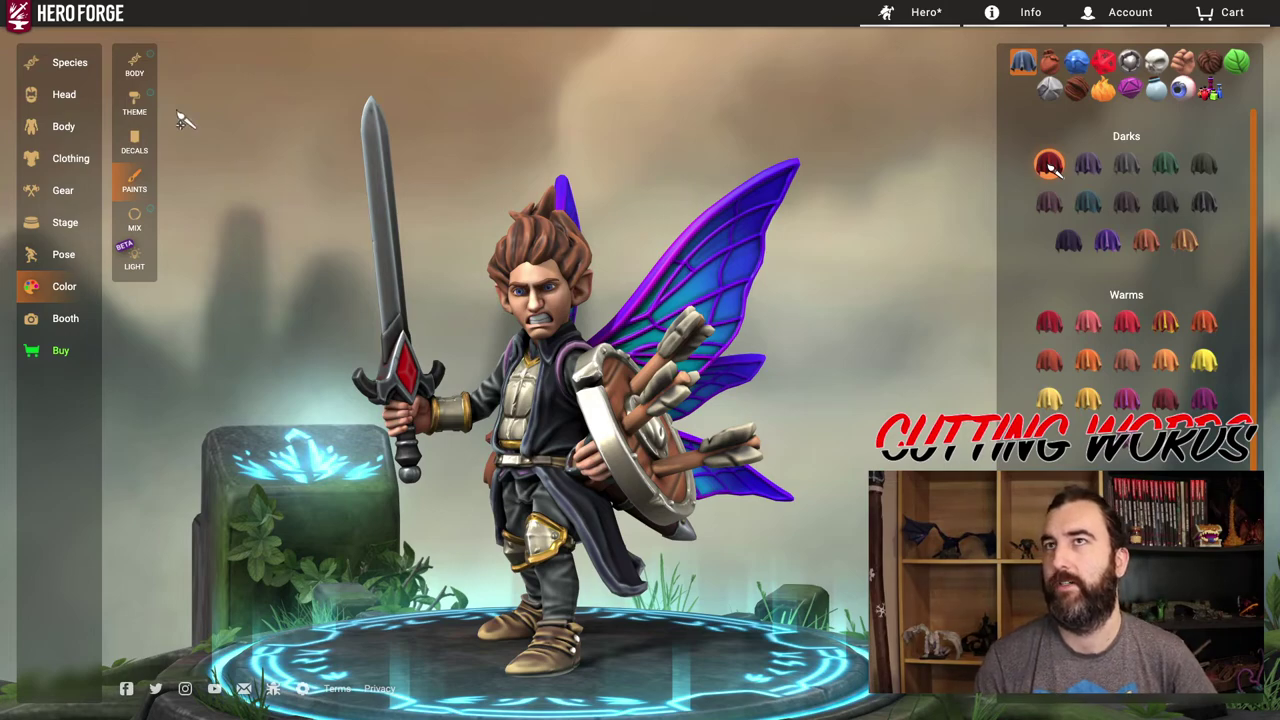
pyautogui.click(134, 100)
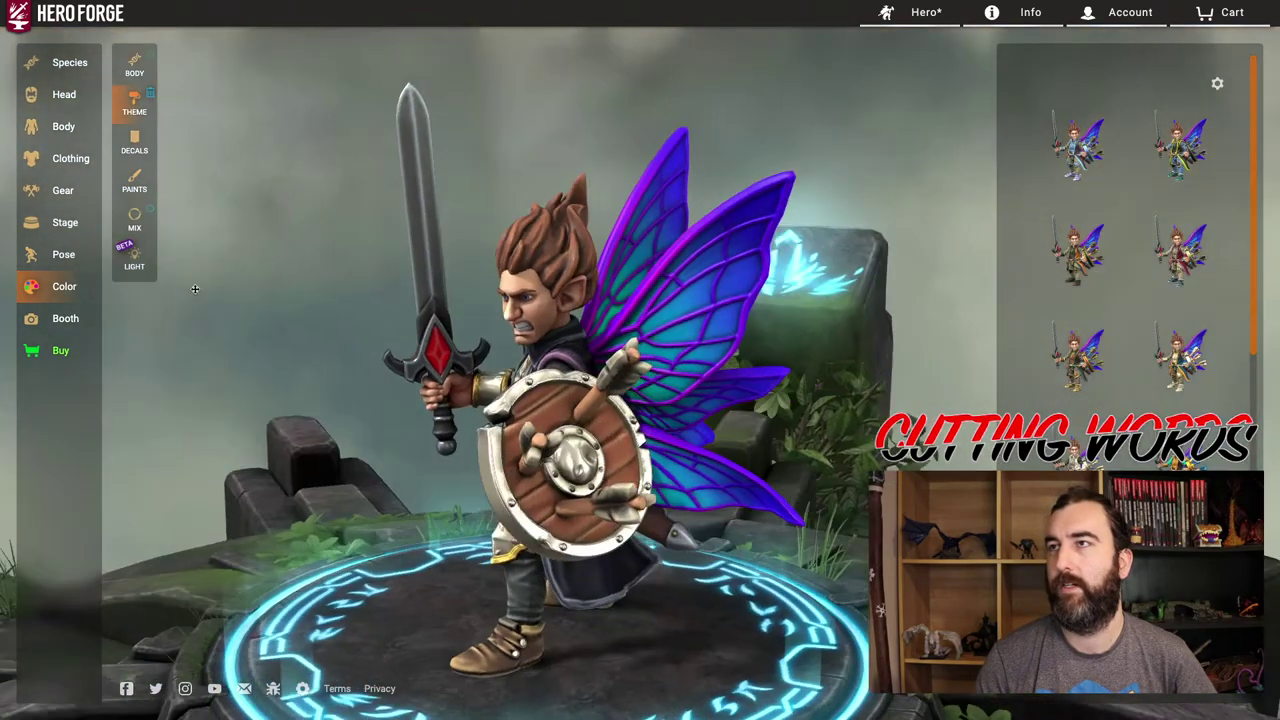
pyautogui.moveTo(296, 279); pyautogui.dragTo(323, 275)
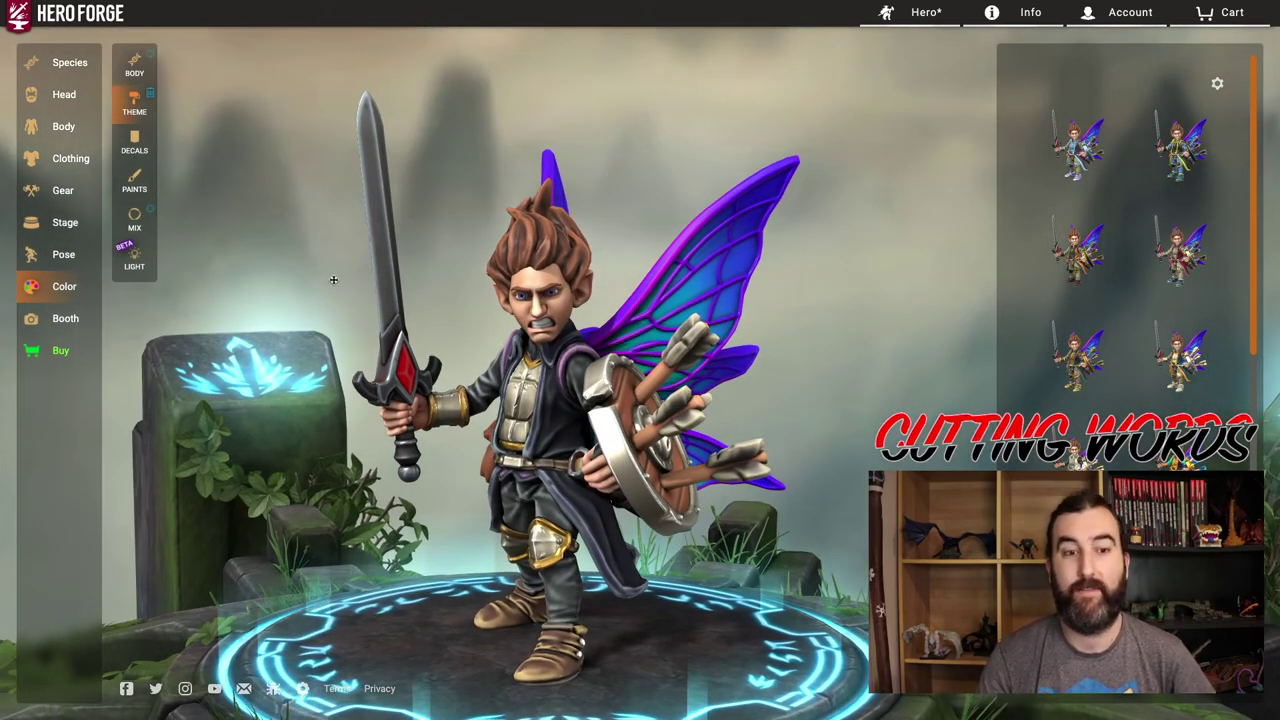
pyautogui.moveTo(802, 322); pyautogui.dragTo(901, 308)
pyautogui.moveTo(566, 395); pyautogui.dragTo(489, 396)
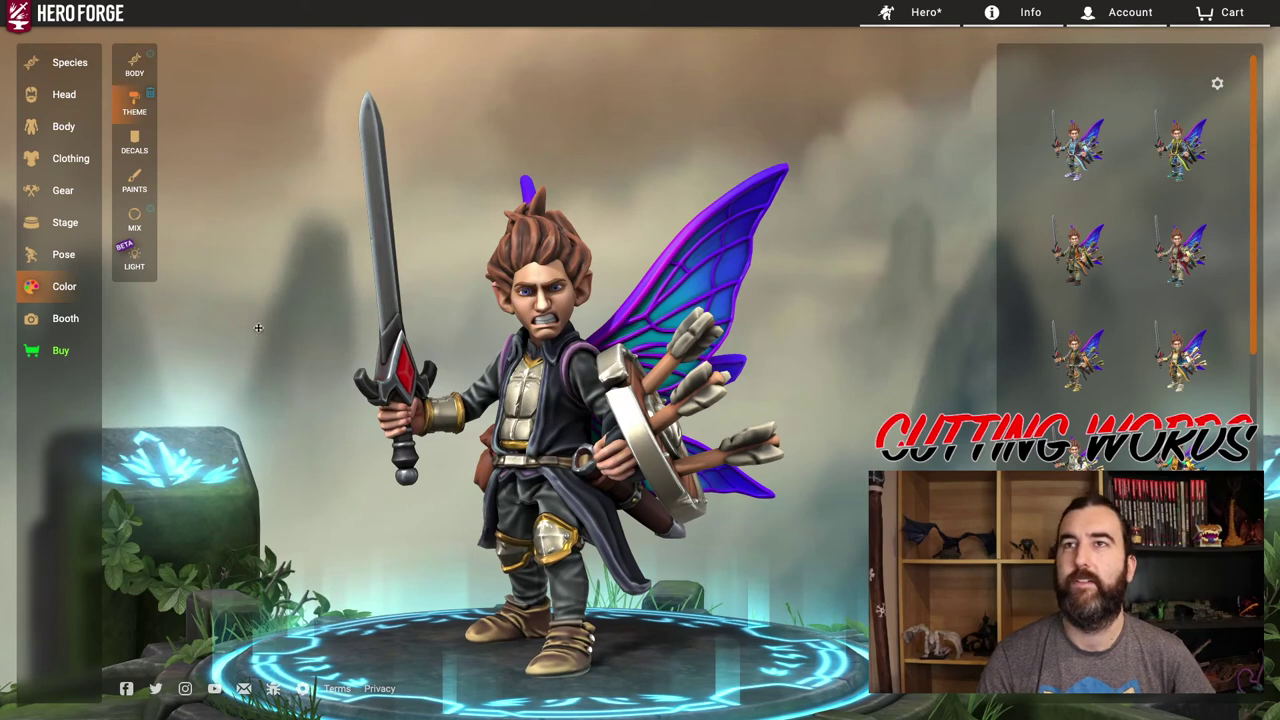
# Look at the Token & Portrait Booth offer and return to the species selection.
pyautogui.click(62, 318)
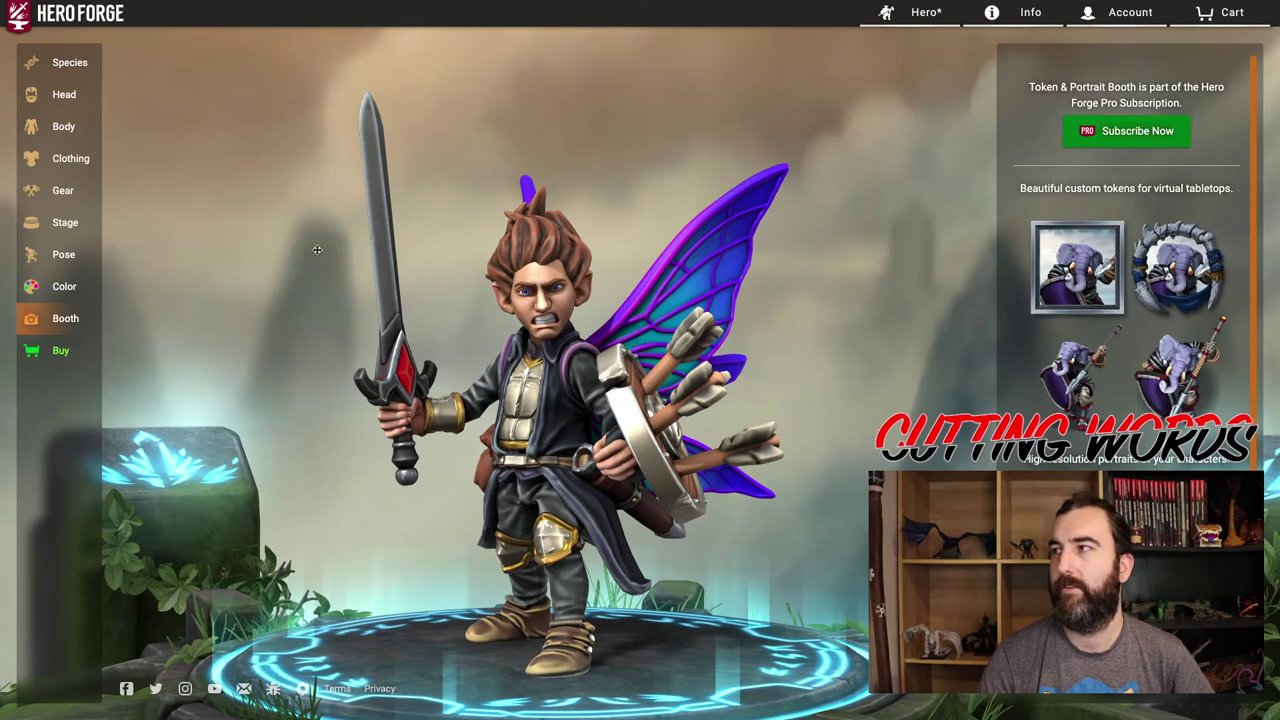
pyautogui.click(90, 72)
pyautogui.moveTo(346, 452); pyautogui.dragTo(290, 460)
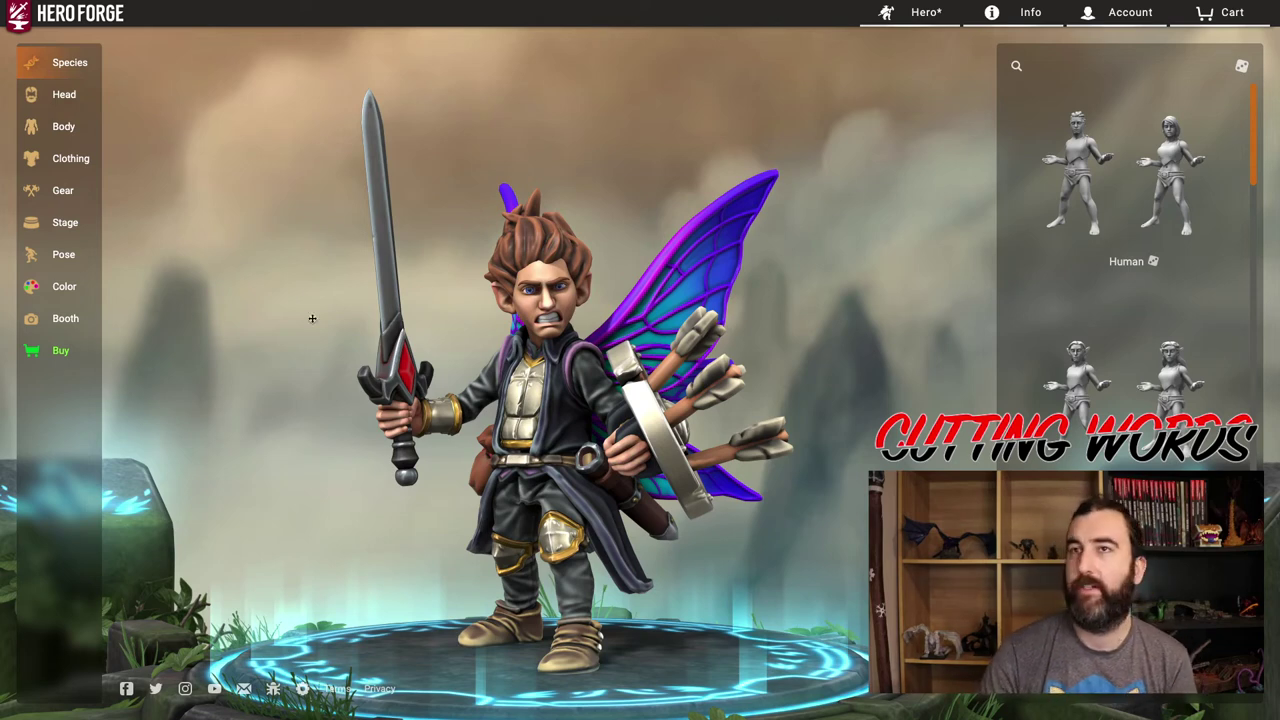
# Look through the miniature purchase options and open the details of the STL download with the XL size.
pyautogui.click(61, 352)
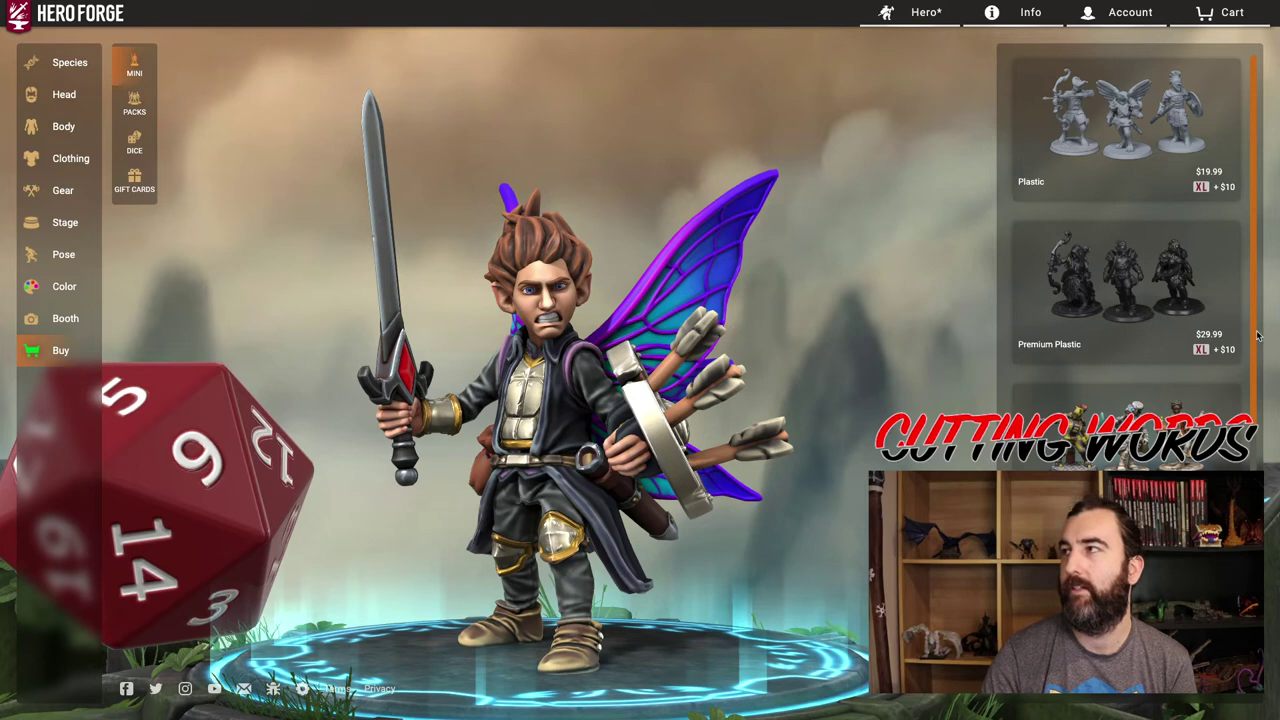
pyautogui.moveTo(1258, 342); pyautogui.dragTo(1258, 550)
pyautogui.click(1146, 434)
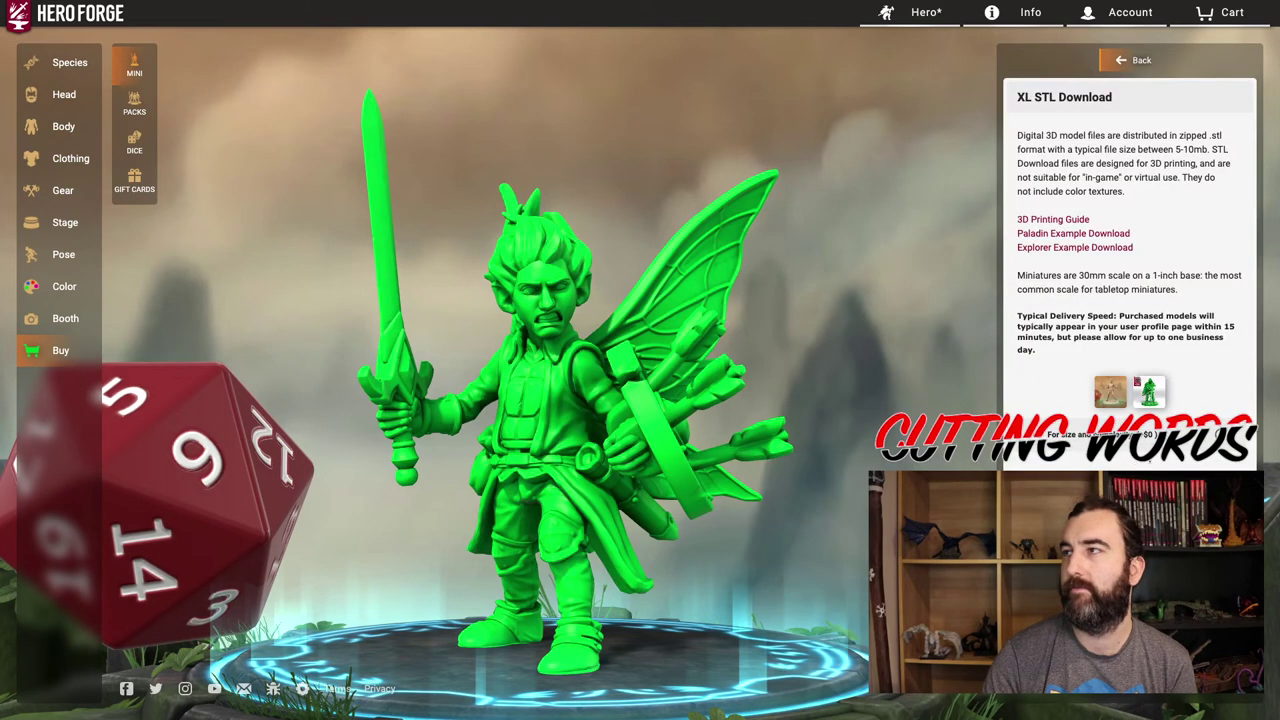